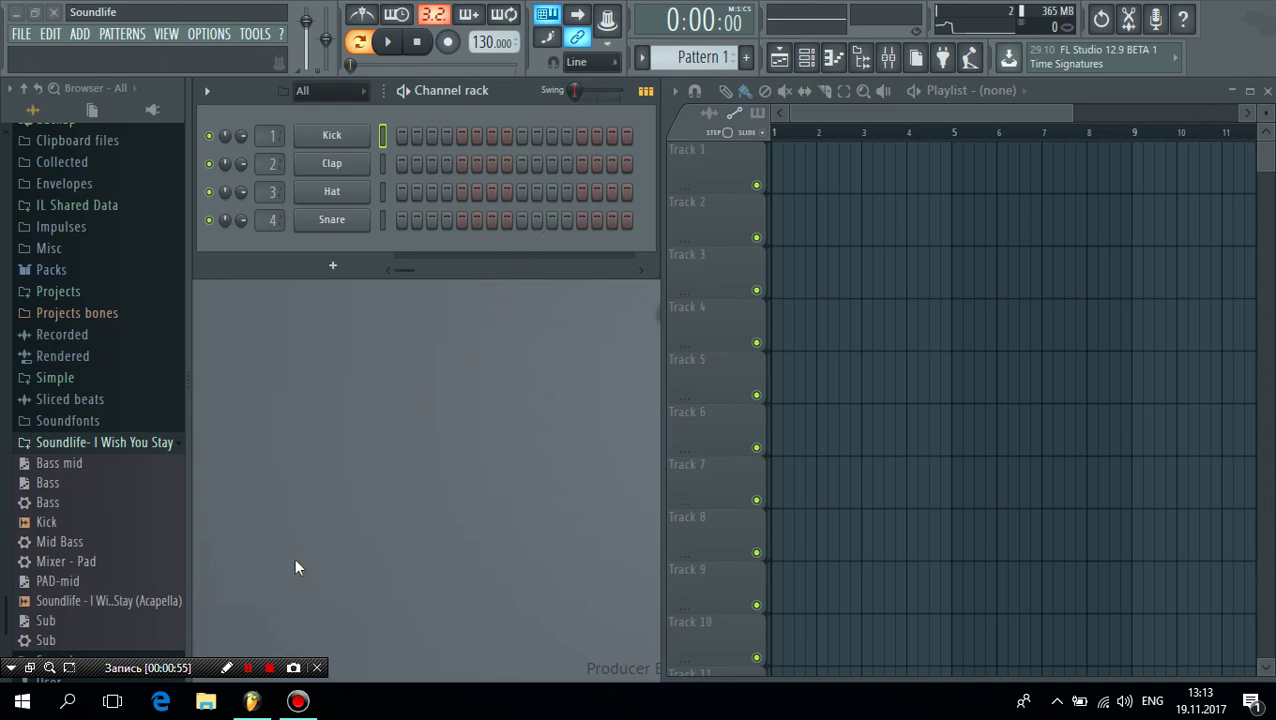
- Open the Manual.flp project
left_click(22, 34)
left_click(63, 245)
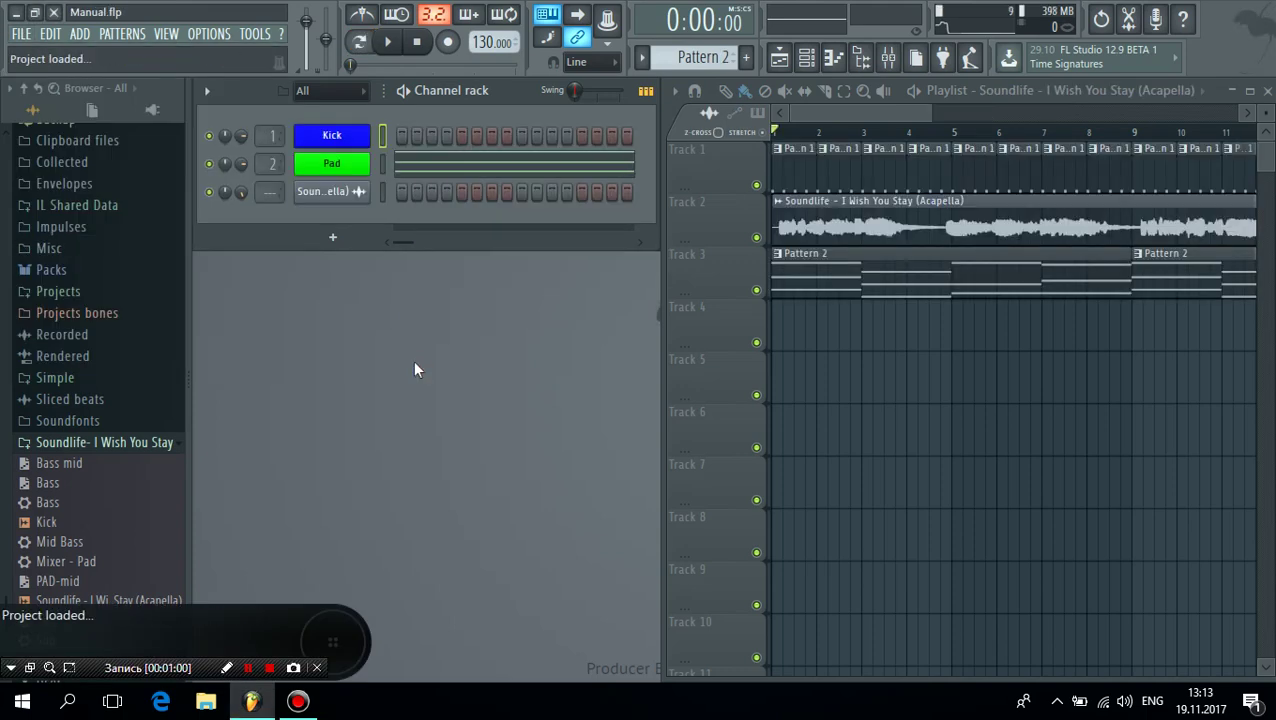
- Play the playlist arrangement from the start until past the last pattern clips, following the kick, acapella and pad tracks
left_click(390, 43)
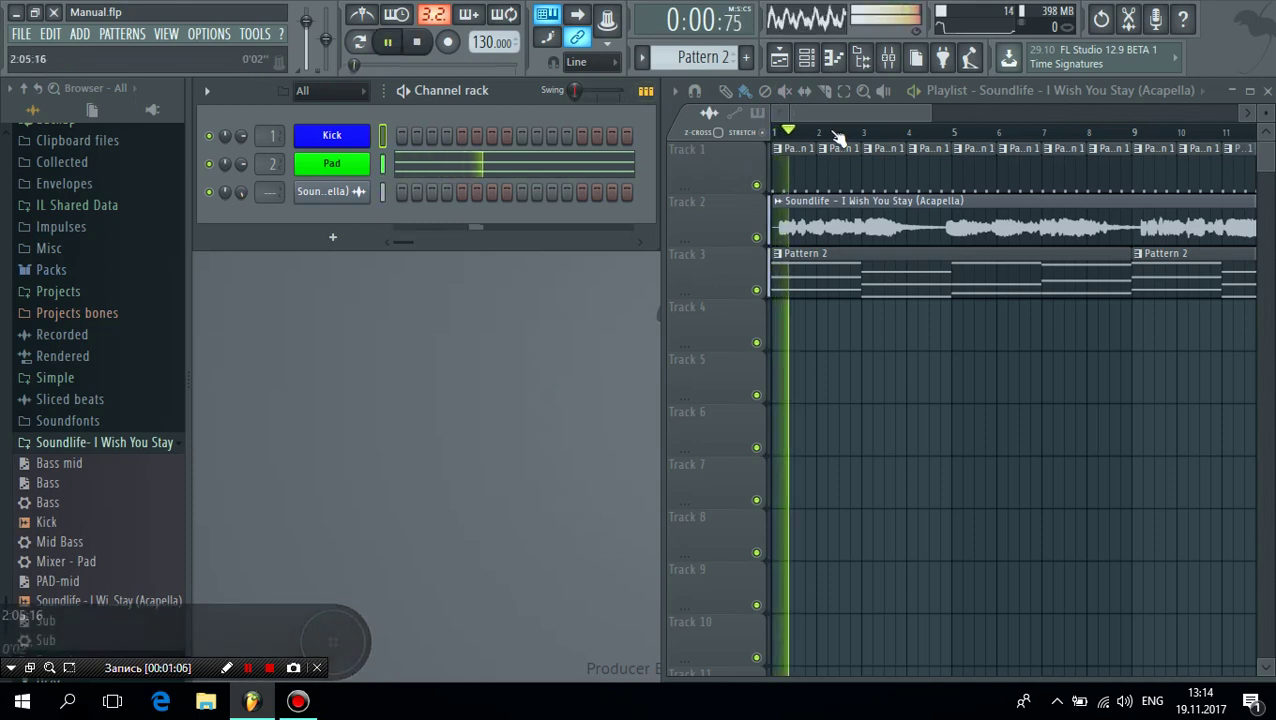
left_click_drag(834, 114, 859, 112)
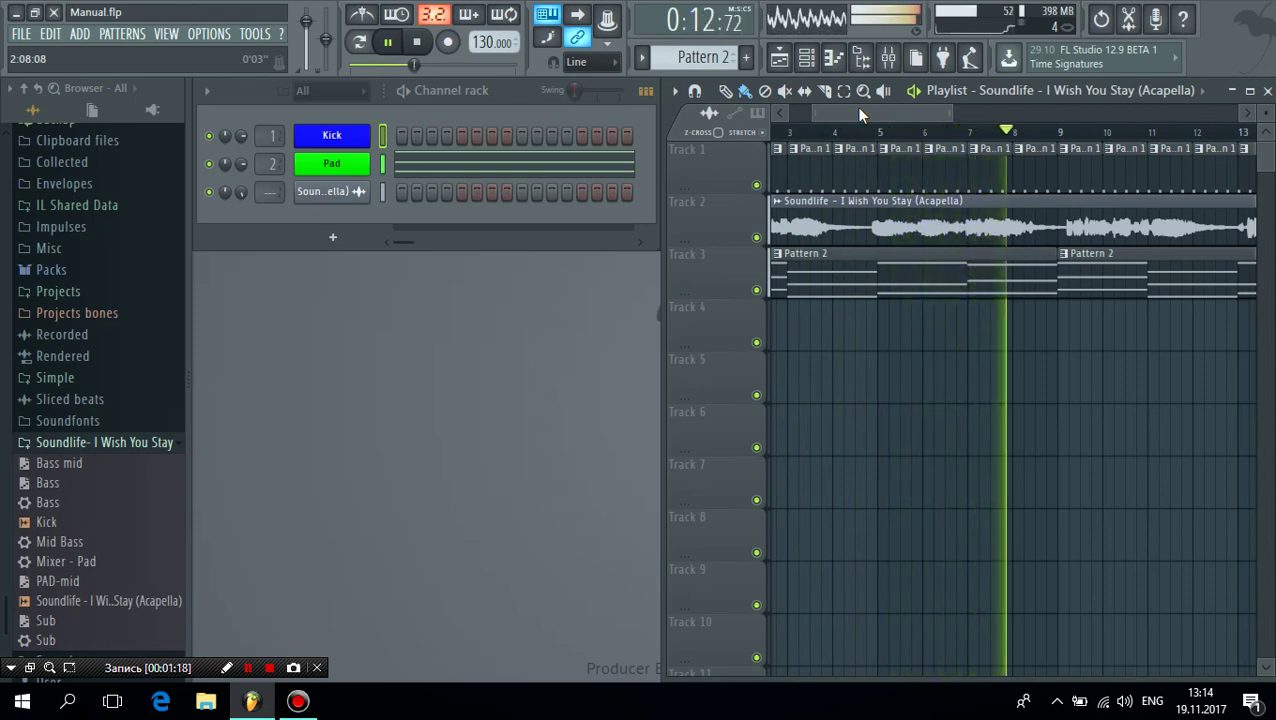
left_click_drag(855, 107, 914, 104)
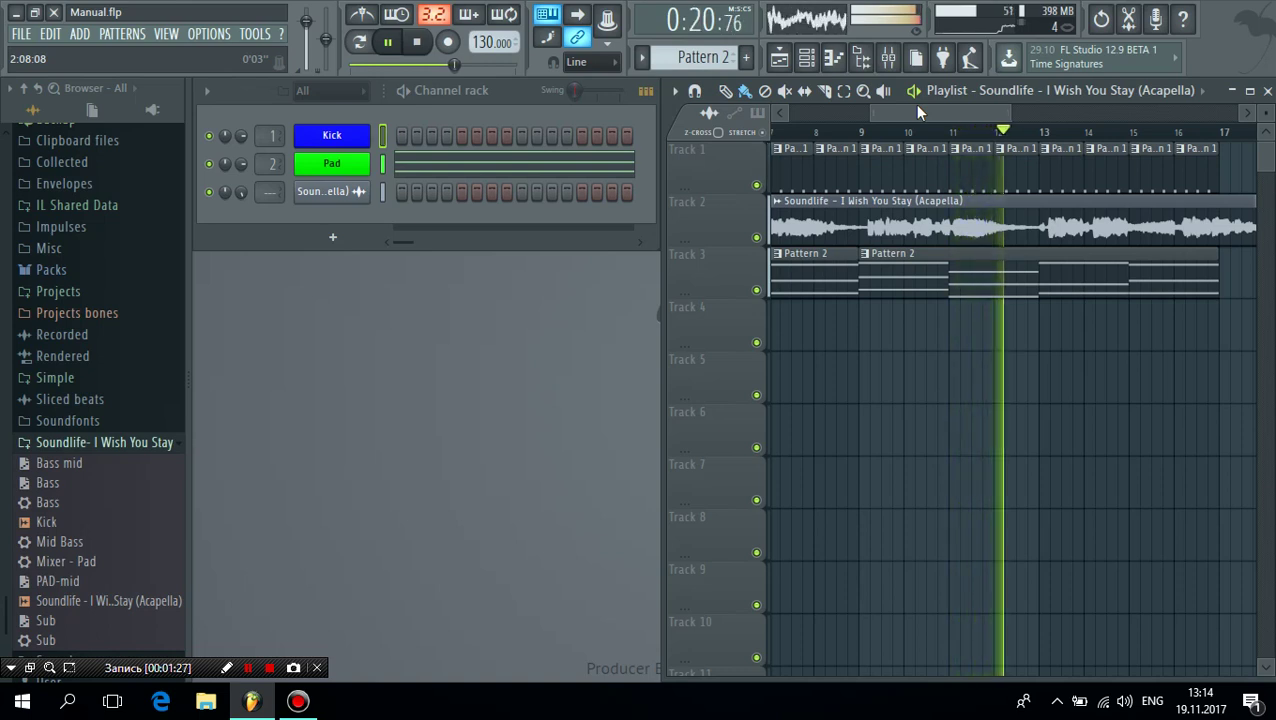
left_click_drag(918, 113, 976, 104)
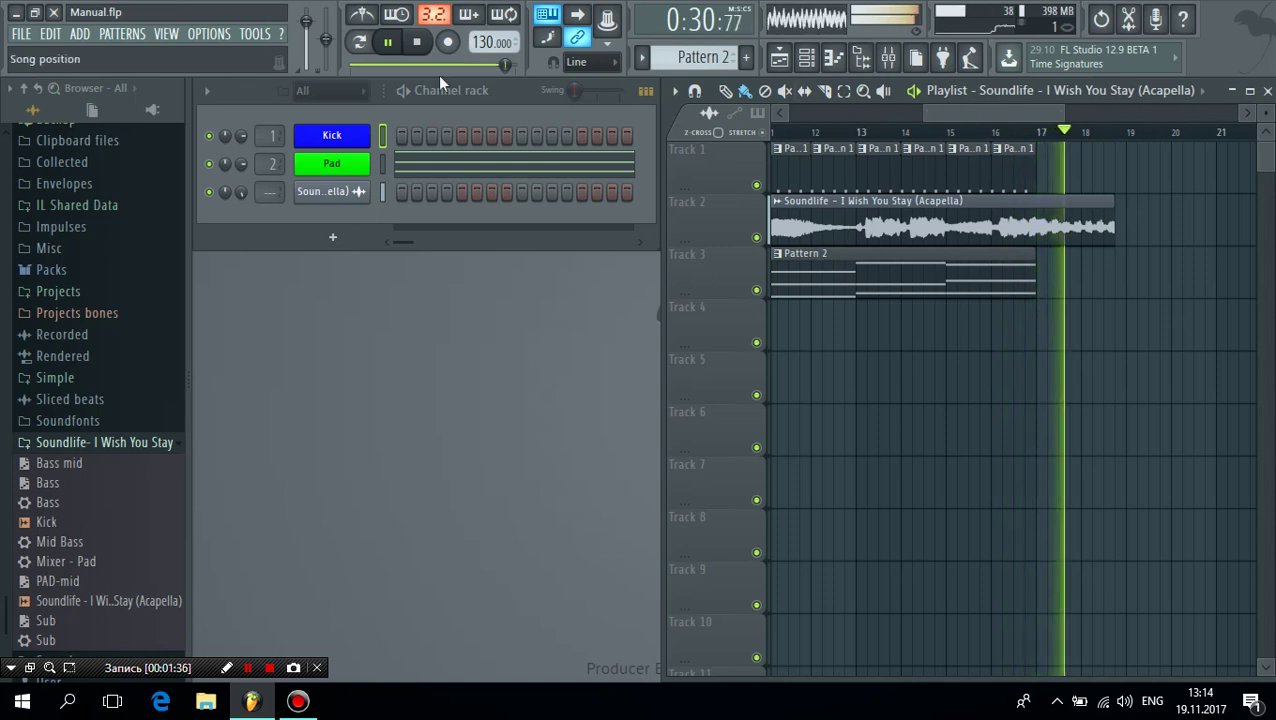
left_click(390, 43)
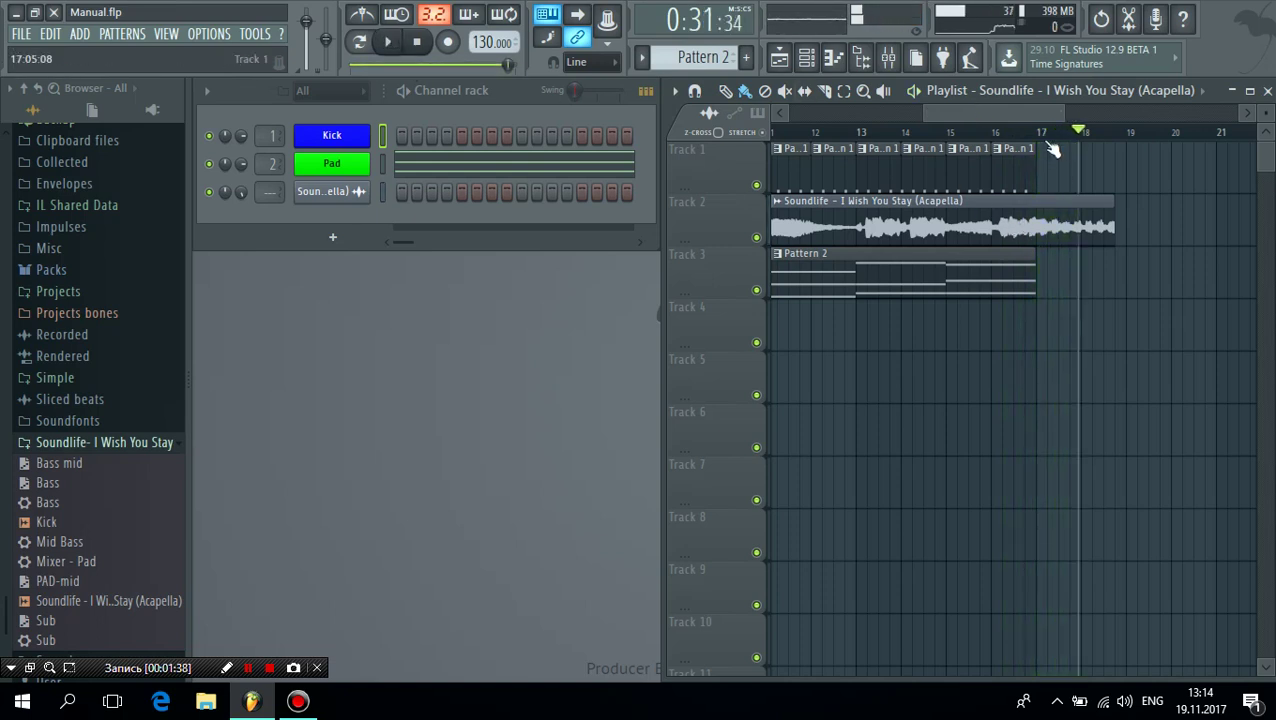
left_click_drag(1018, 115, 847, 93)
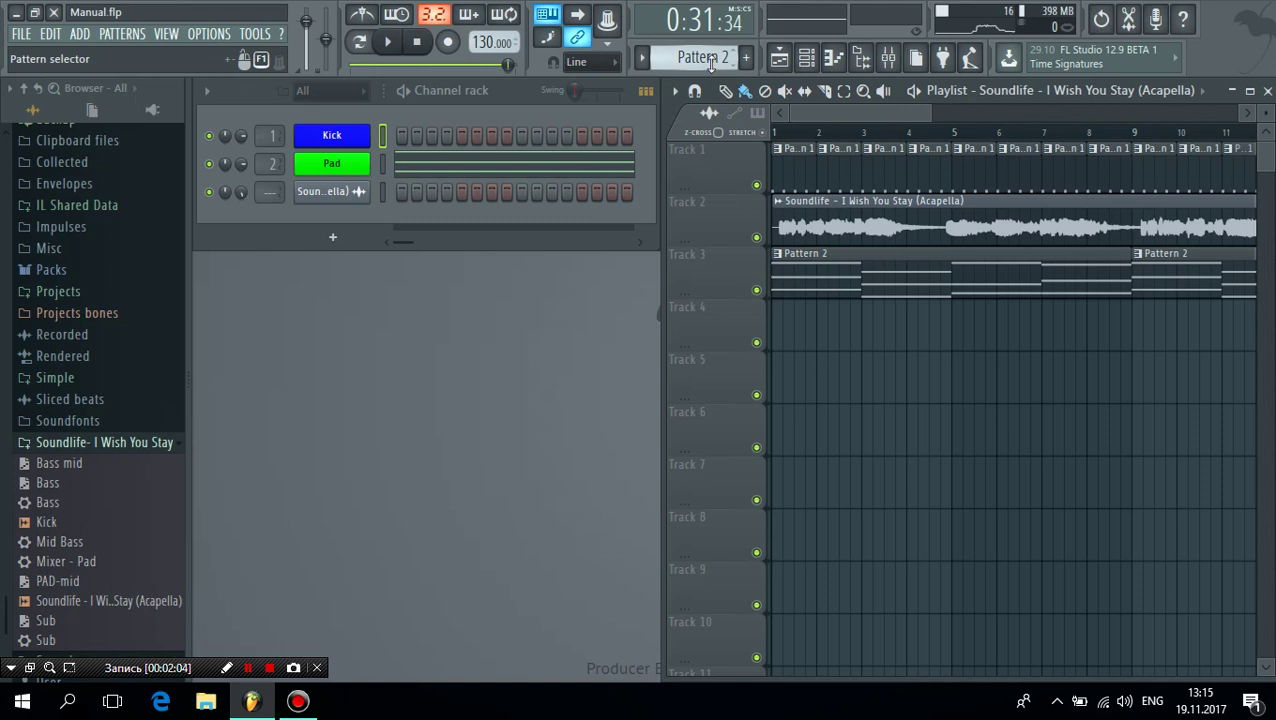
- Switch to the empty Pattern 8 and add a Spire_x64_v1.1.8 instrument channel
scroll(710, 58, "down", 6)
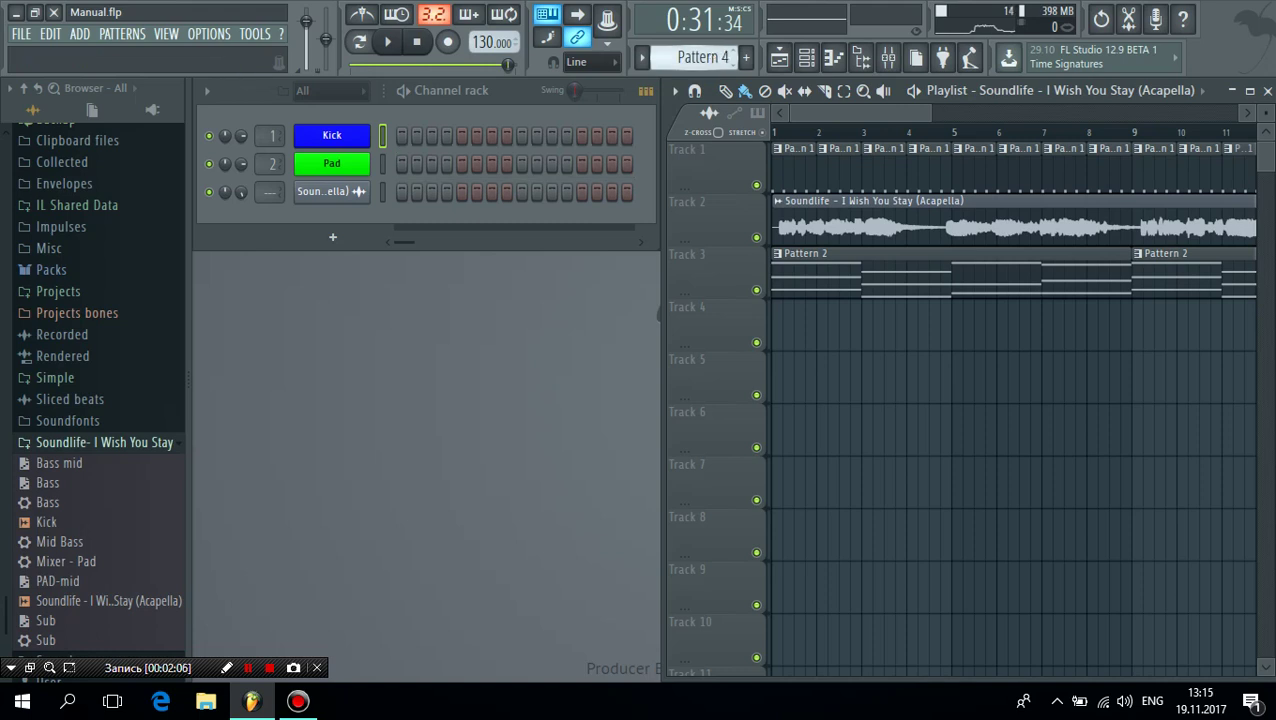
scroll(703, 57, "up", 1)
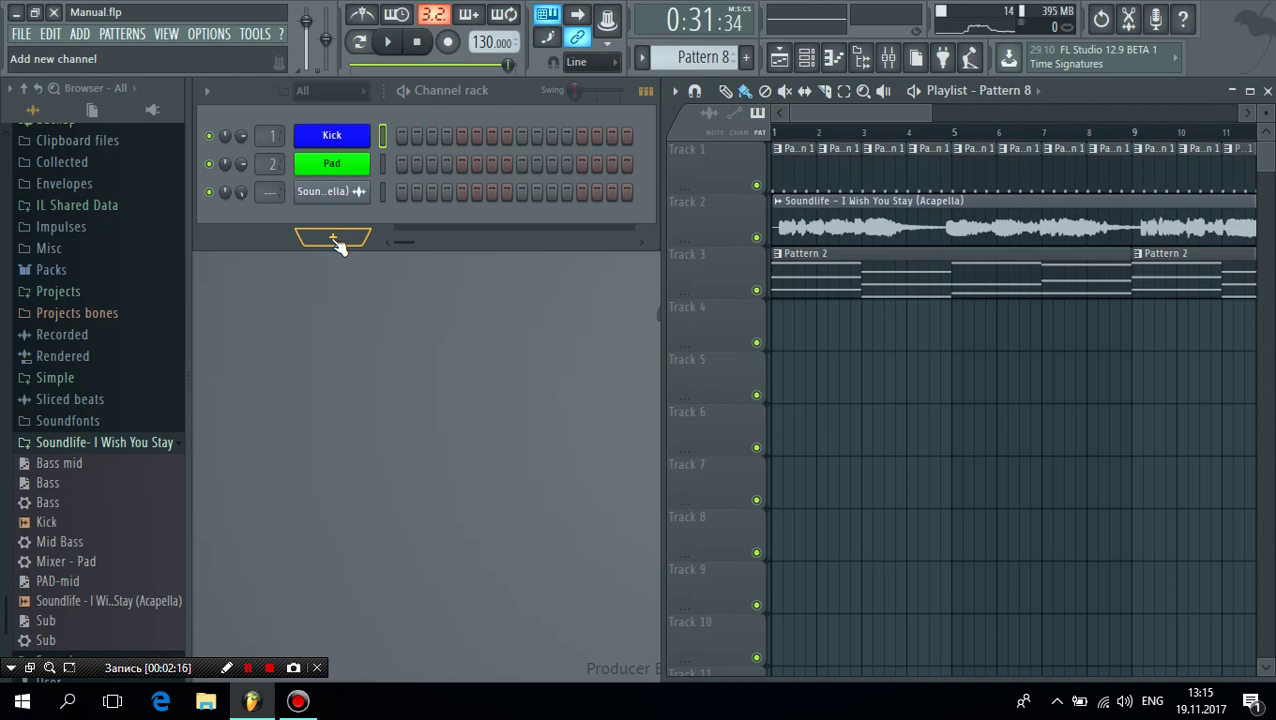
left_click(336, 241)
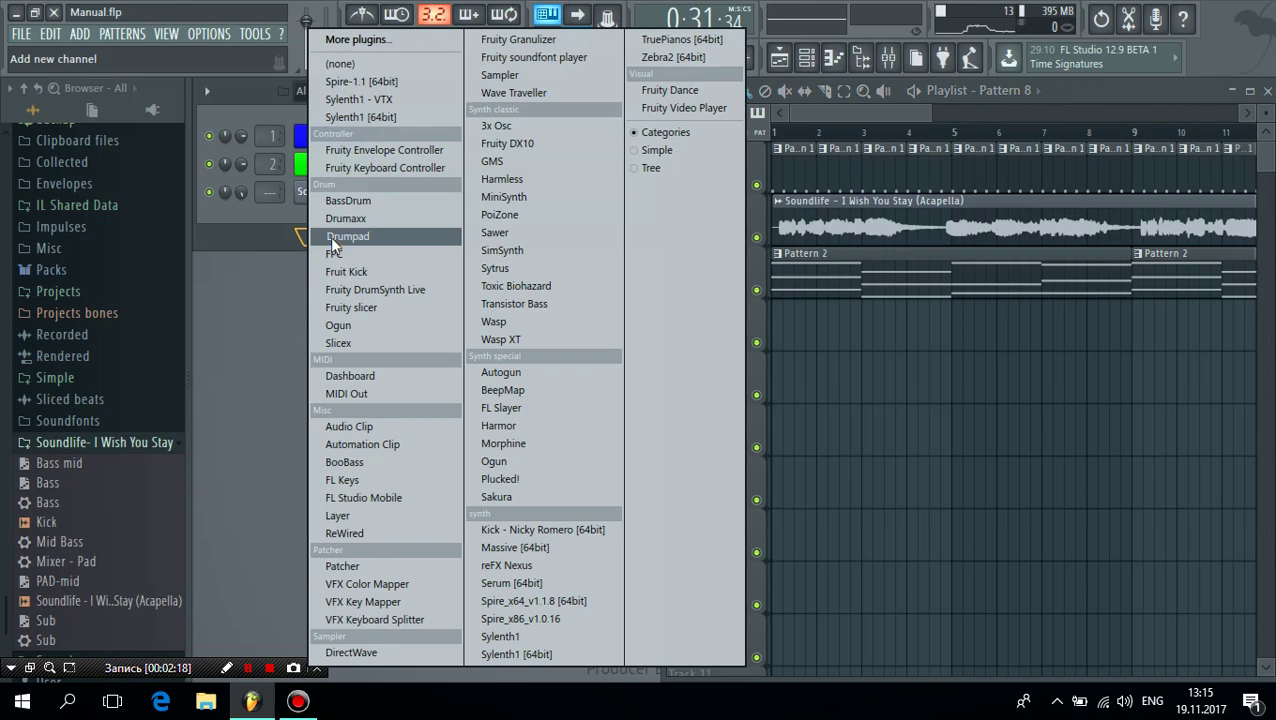
left_click(487, 604)
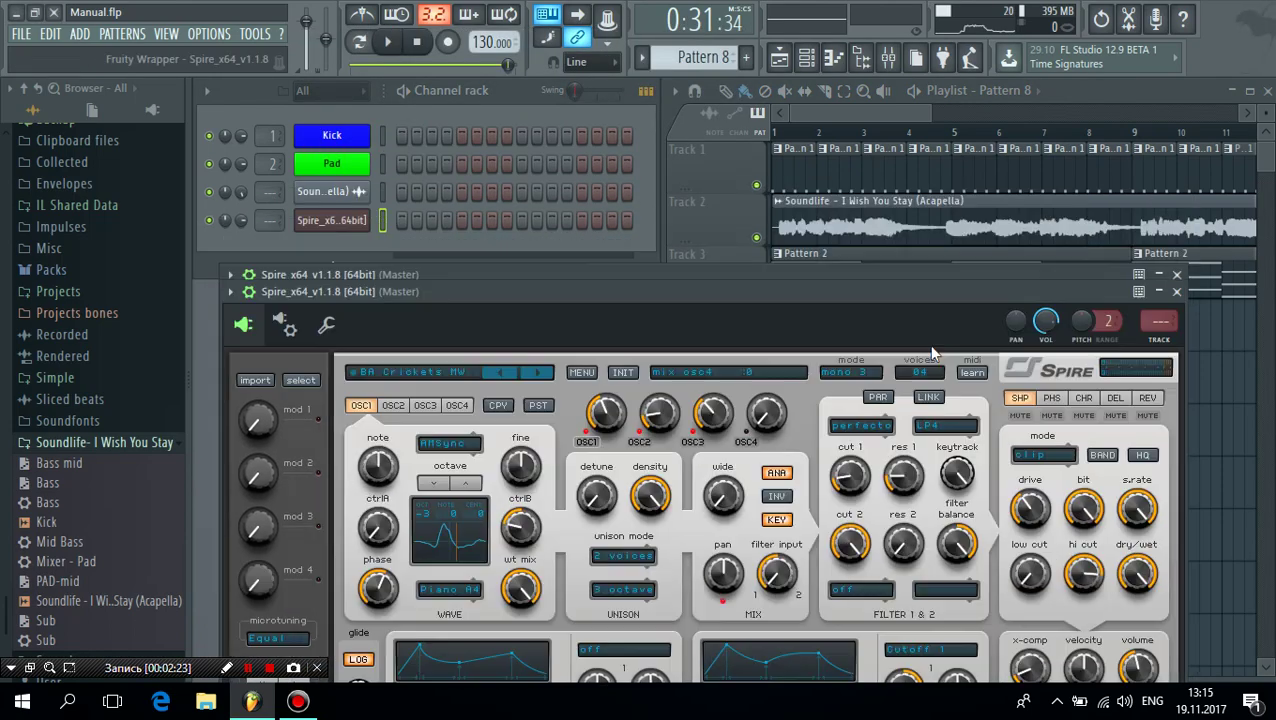
left_click_drag(931, 296, 905, 125)
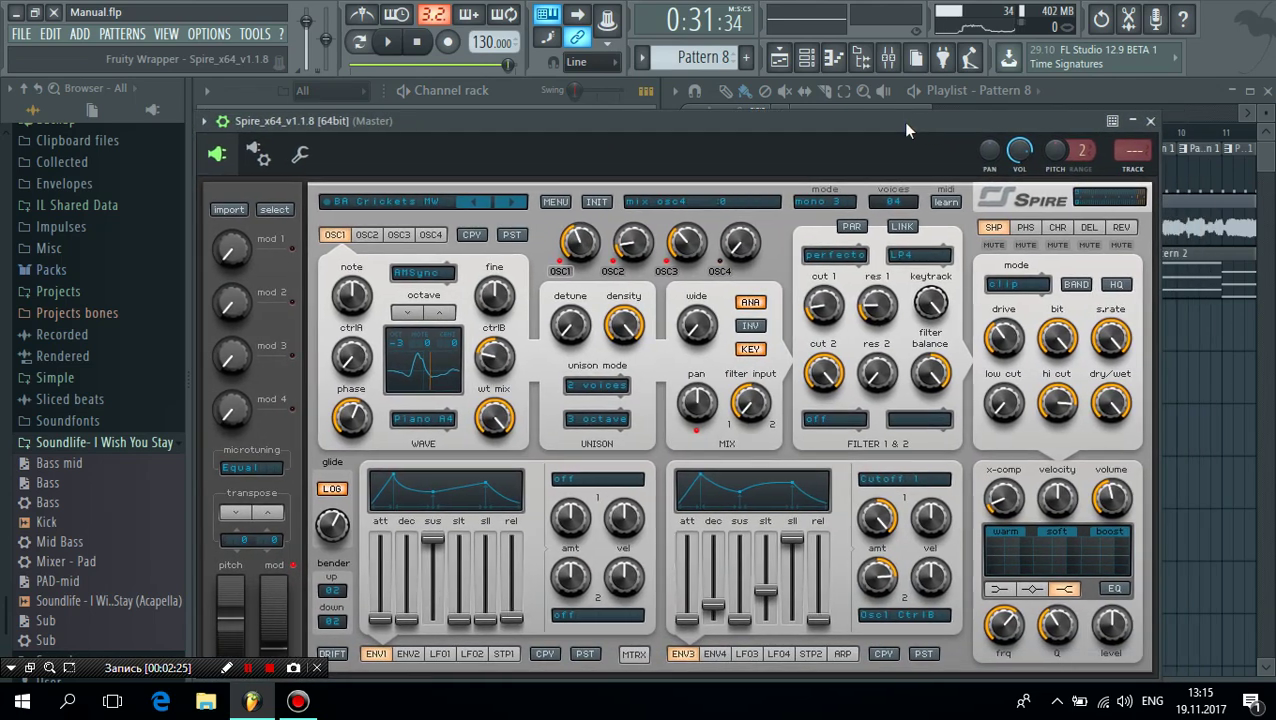
- Load the Sub.spf preset from the Soundlife- I Wish You Stay folder into Spire
left_click(557, 204)
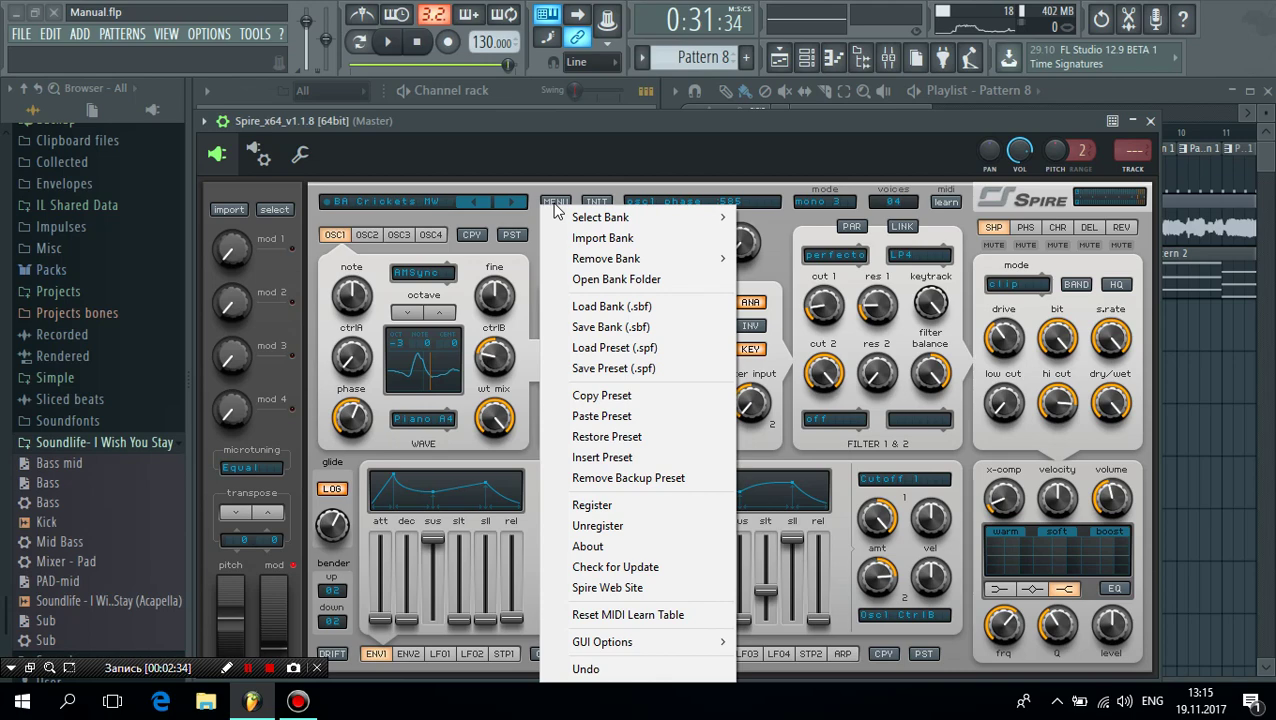
left_click(637, 349)
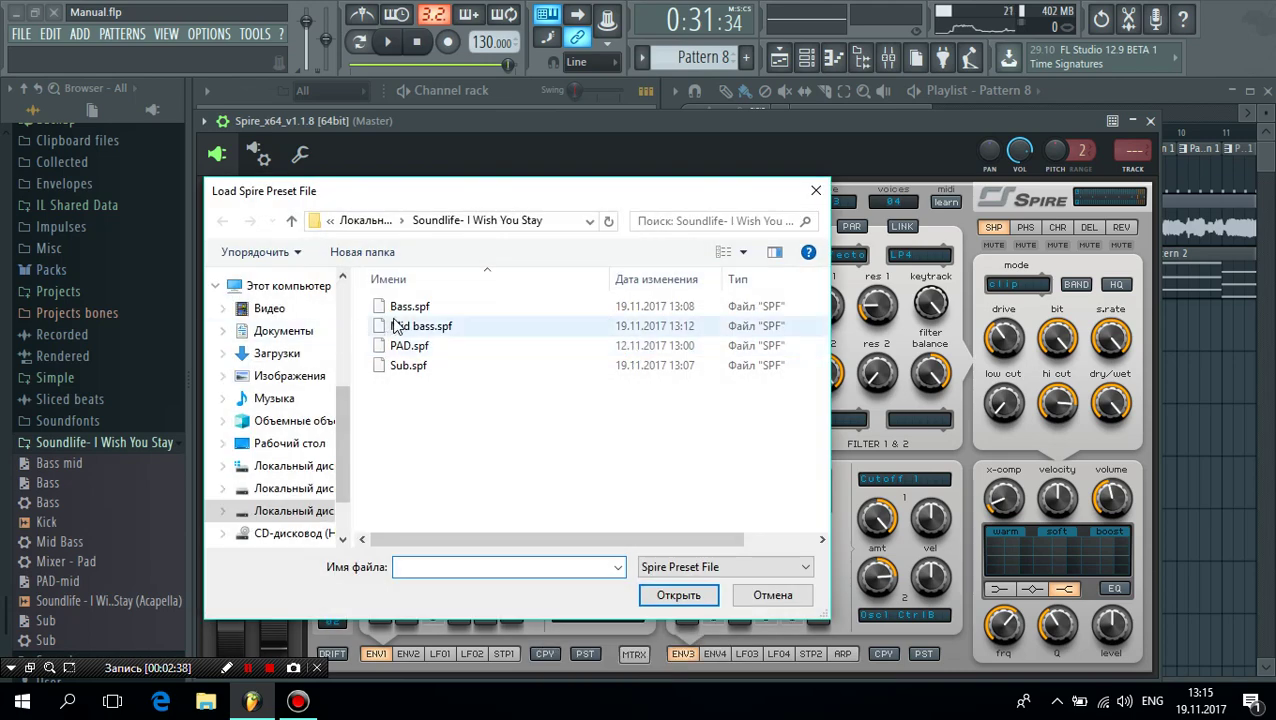
left_click(410, 367)
double_click(410, 367)
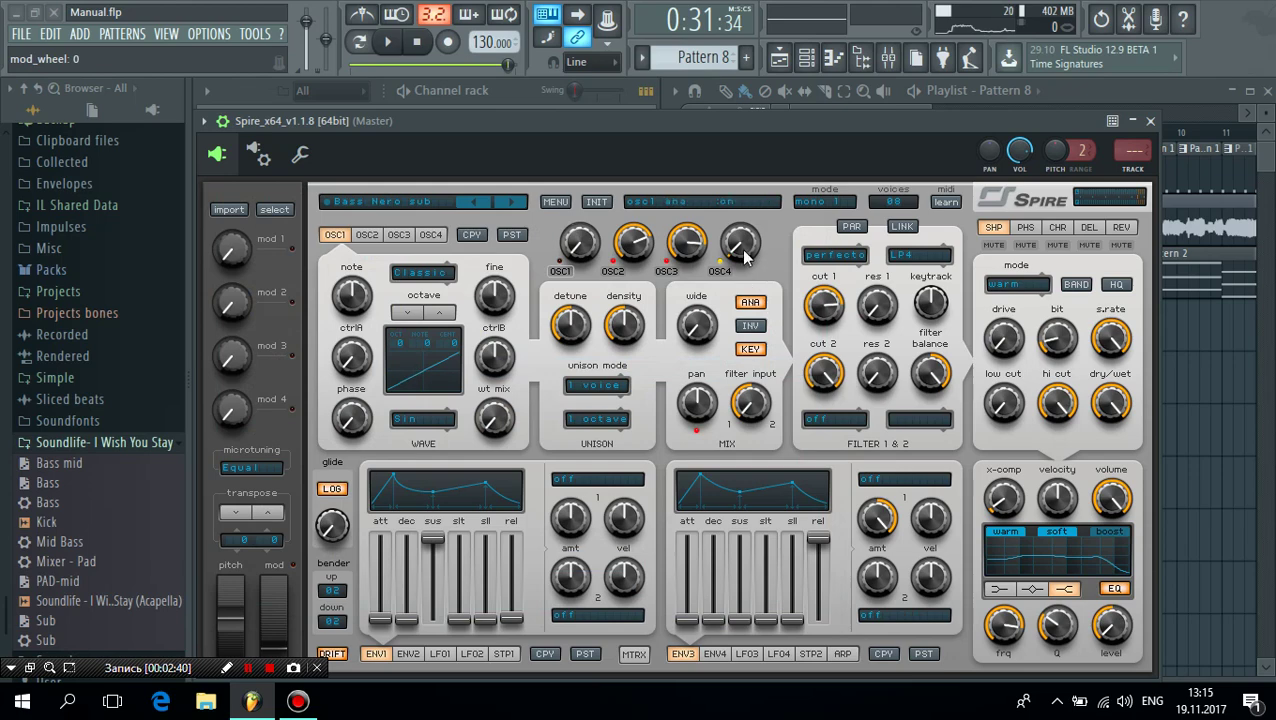
- Route the Spire channel to mixer track 8 and load the Sub mixer preset onto that track
left_click_drag(765, 125, 758, 296)
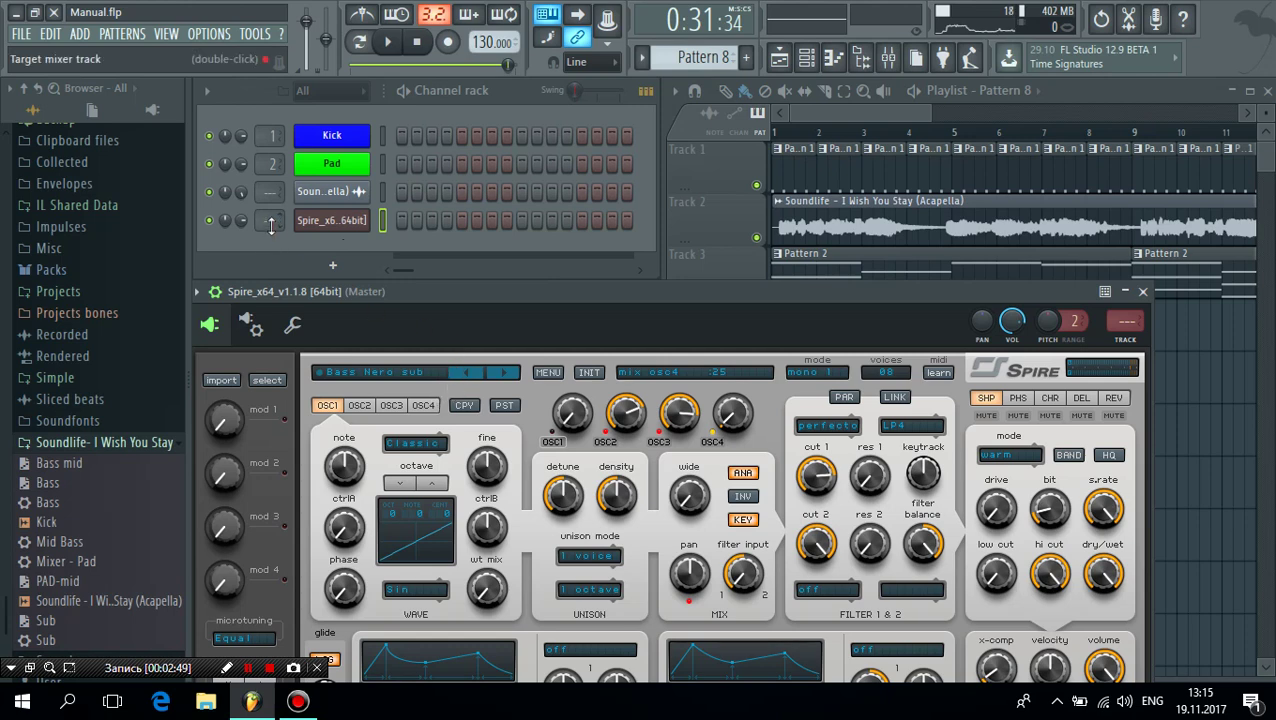
mouse_move(271, 226)
left_mouse_down()
mouse_move(271, 200)
mouse_move(271, 225)
left_mouse_up()
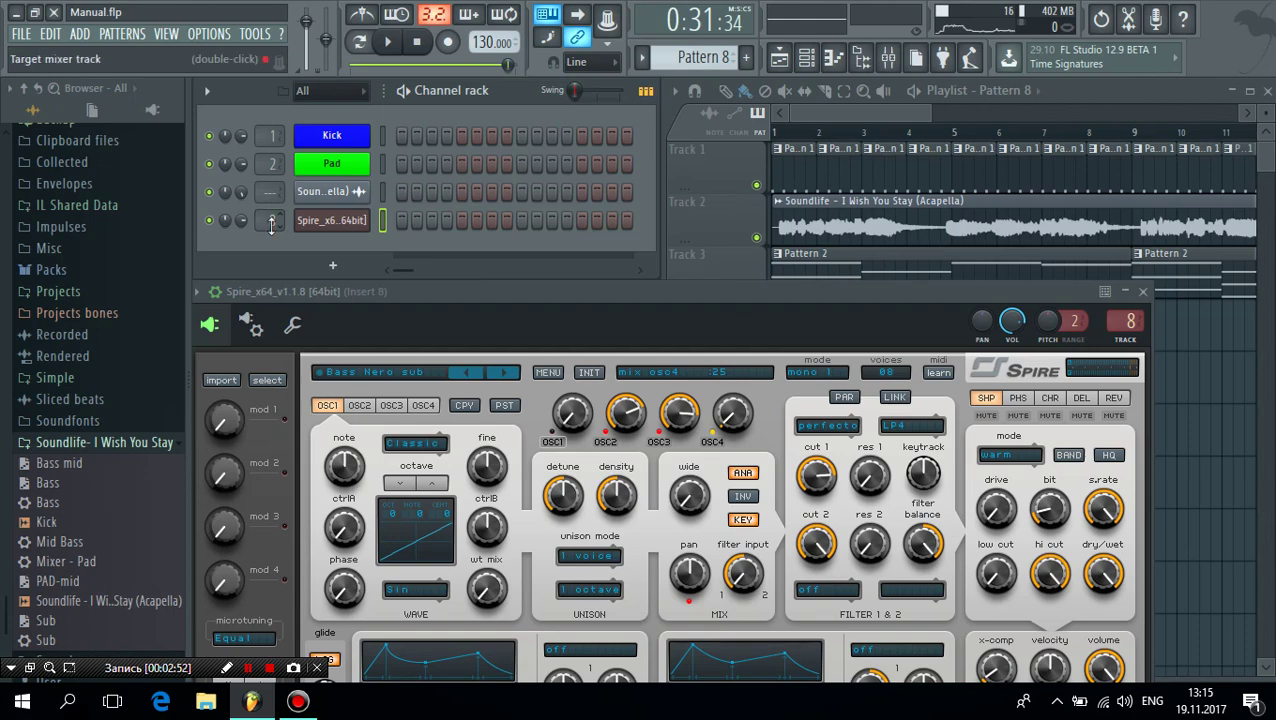
double_click(271, 224)
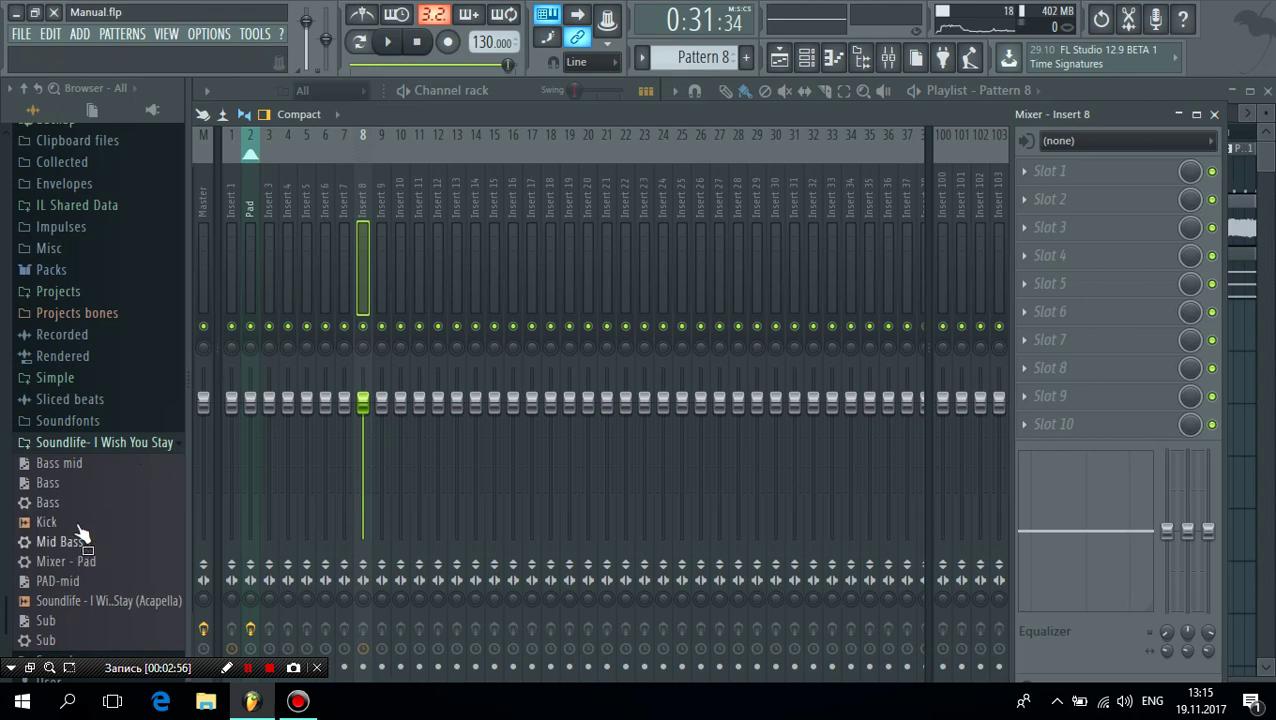
left_click_drag(52, 641, 360, 206)
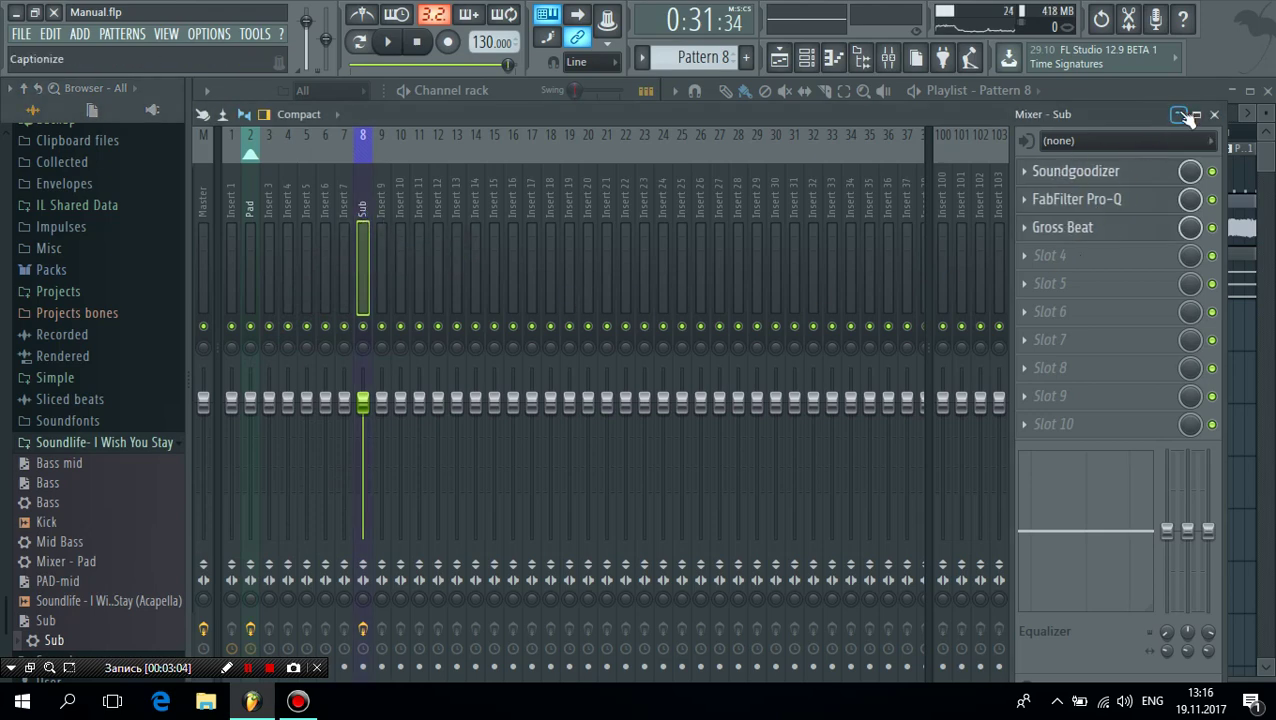
left_click(1216, 116)
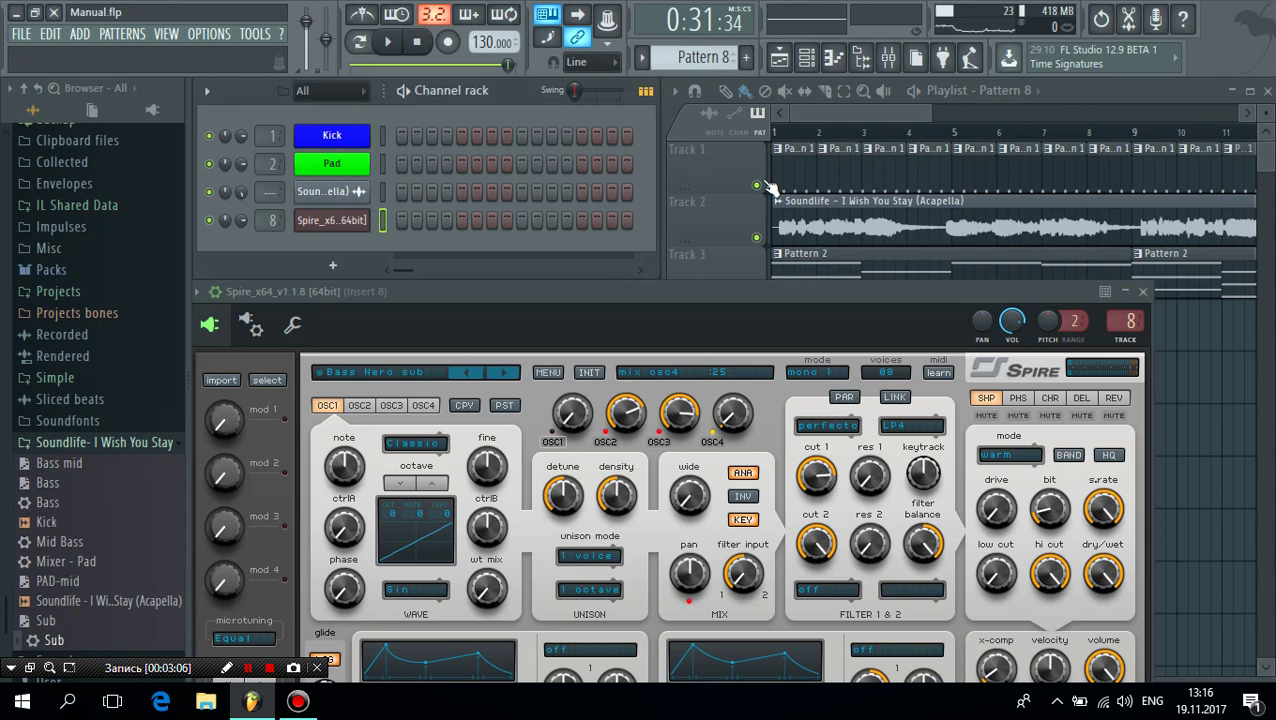
- Load the Sub score into the Spire channel's piano roll and look over its notes
right_click(340, 228)
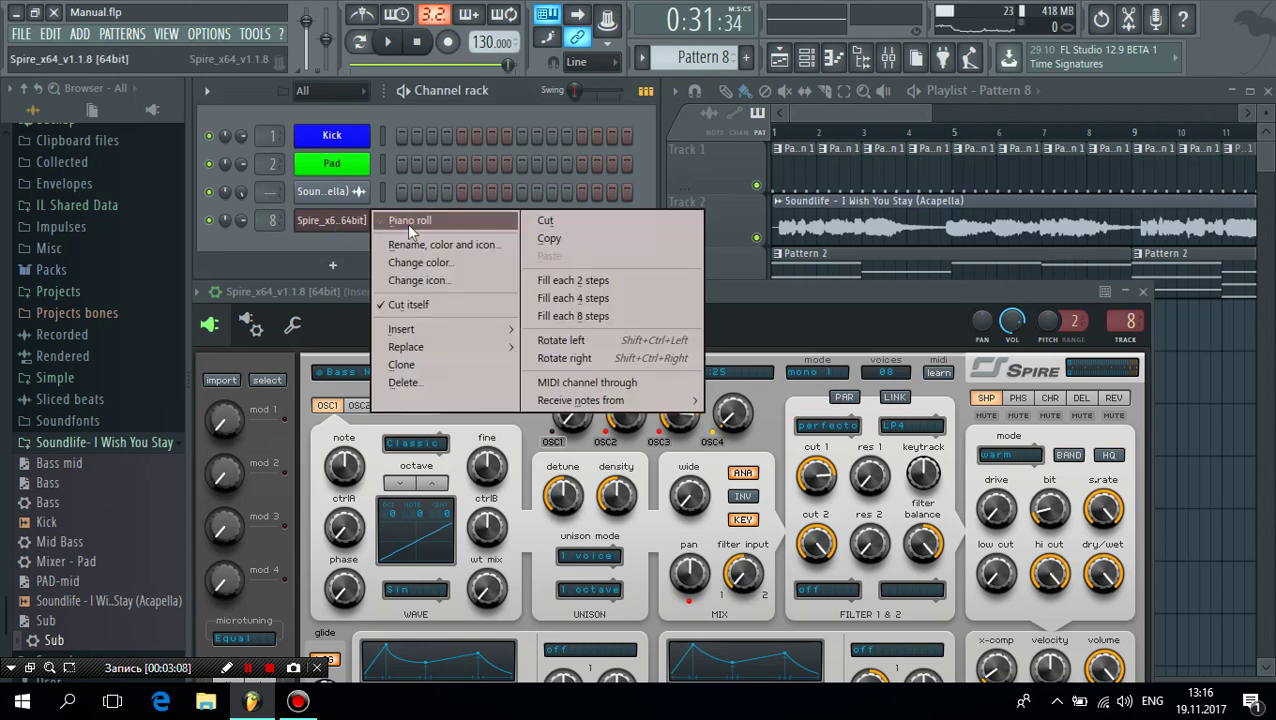
left_click(407, 222)
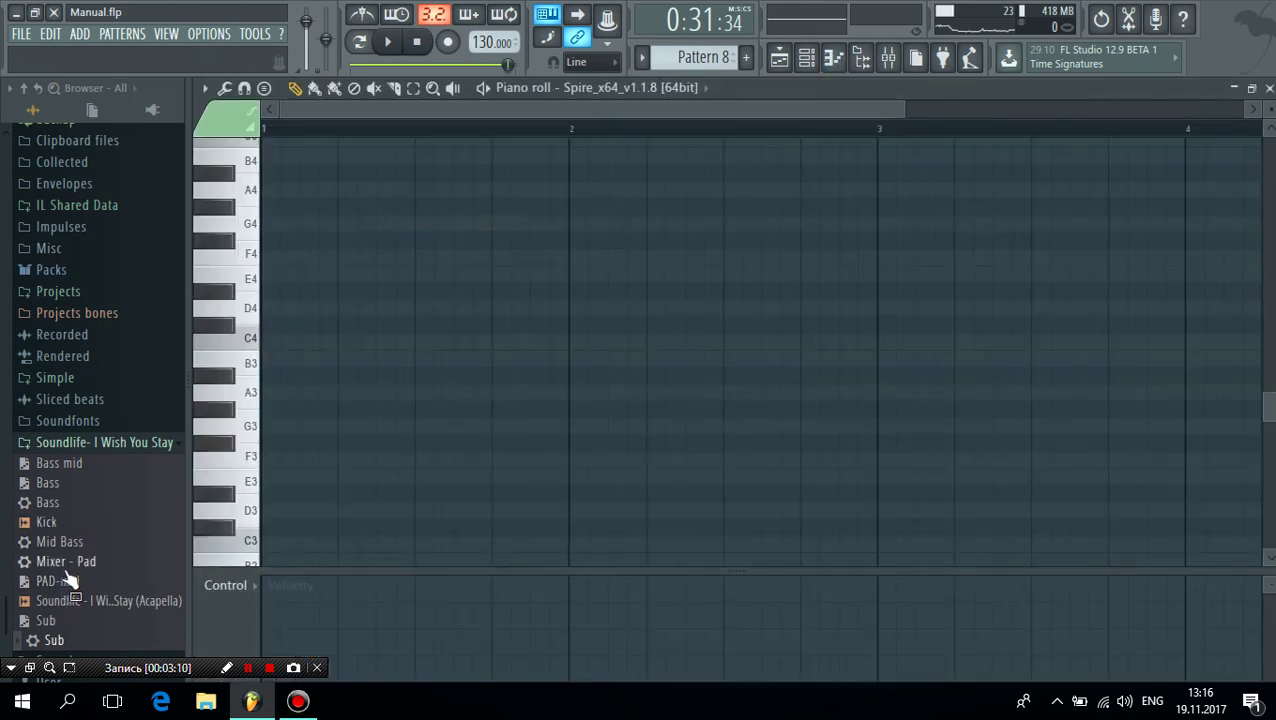
left_click_drag(44, 624, 443, 364)
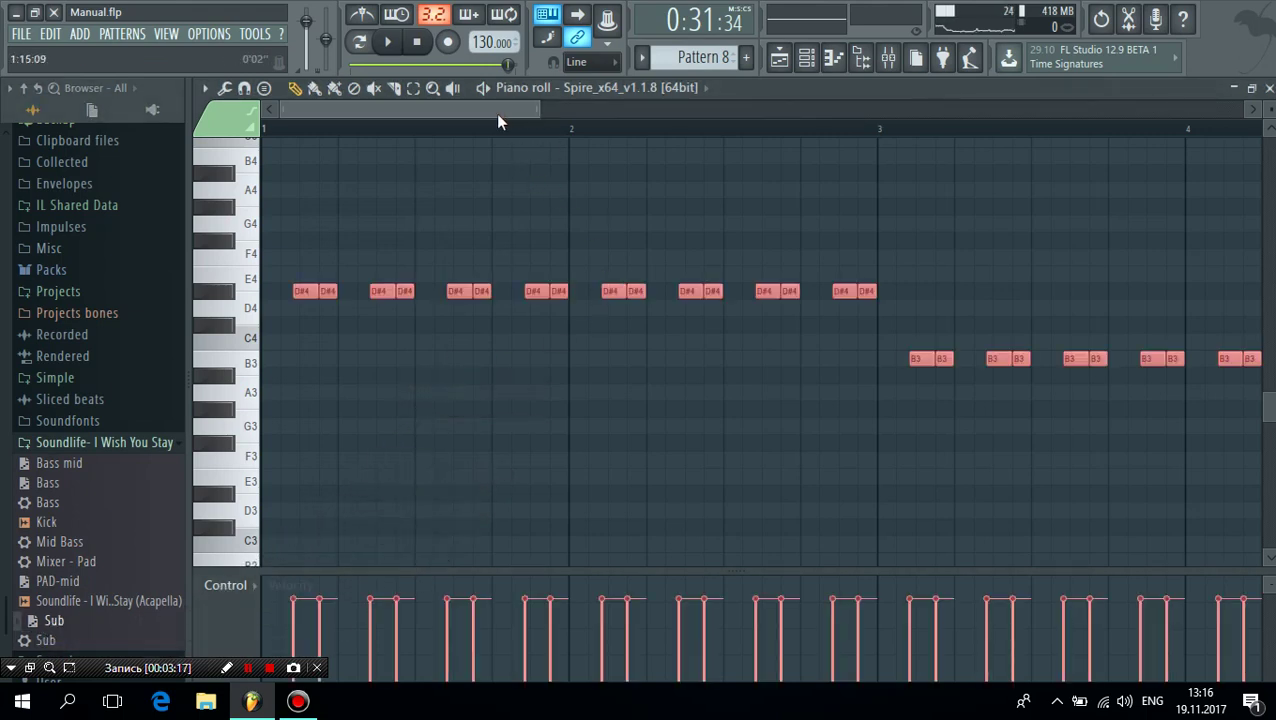
left_click_drag(540, 110, 587, 142)
left_click_drag(525, 112, 366, 88)
left_click_drag(325, 86, 480, 95)
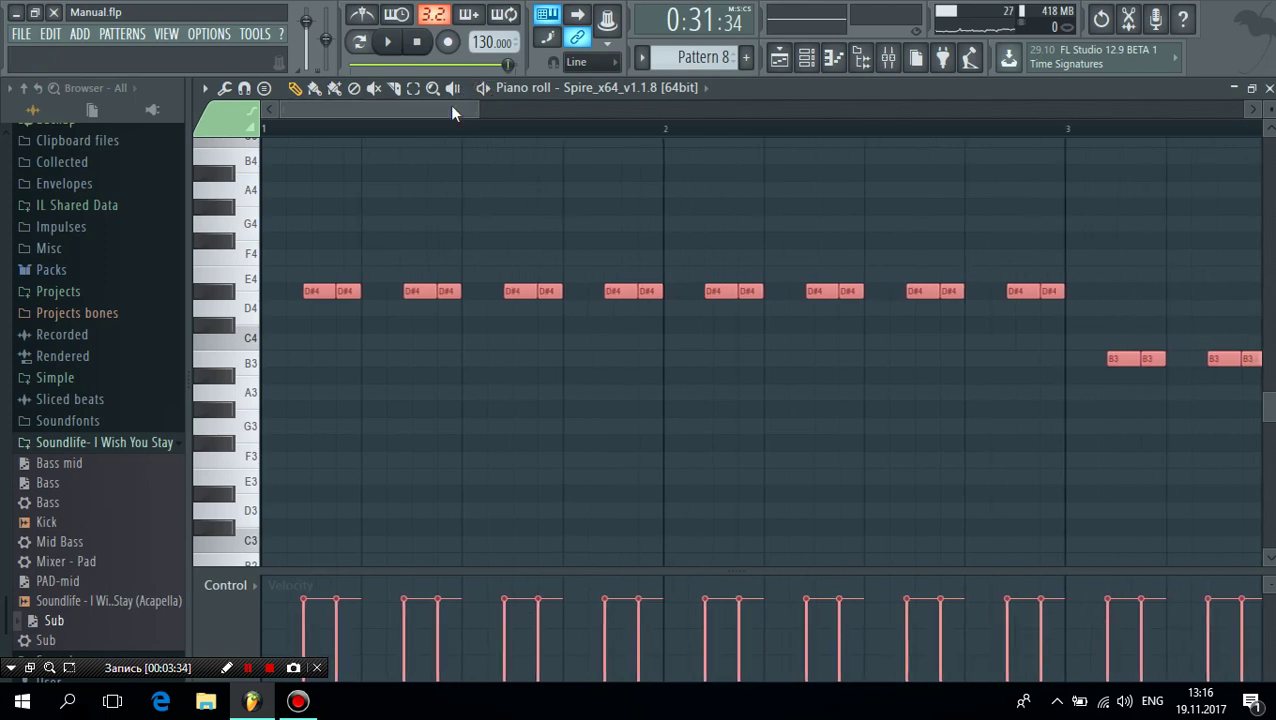
scroll(452, 112, "right", 3)
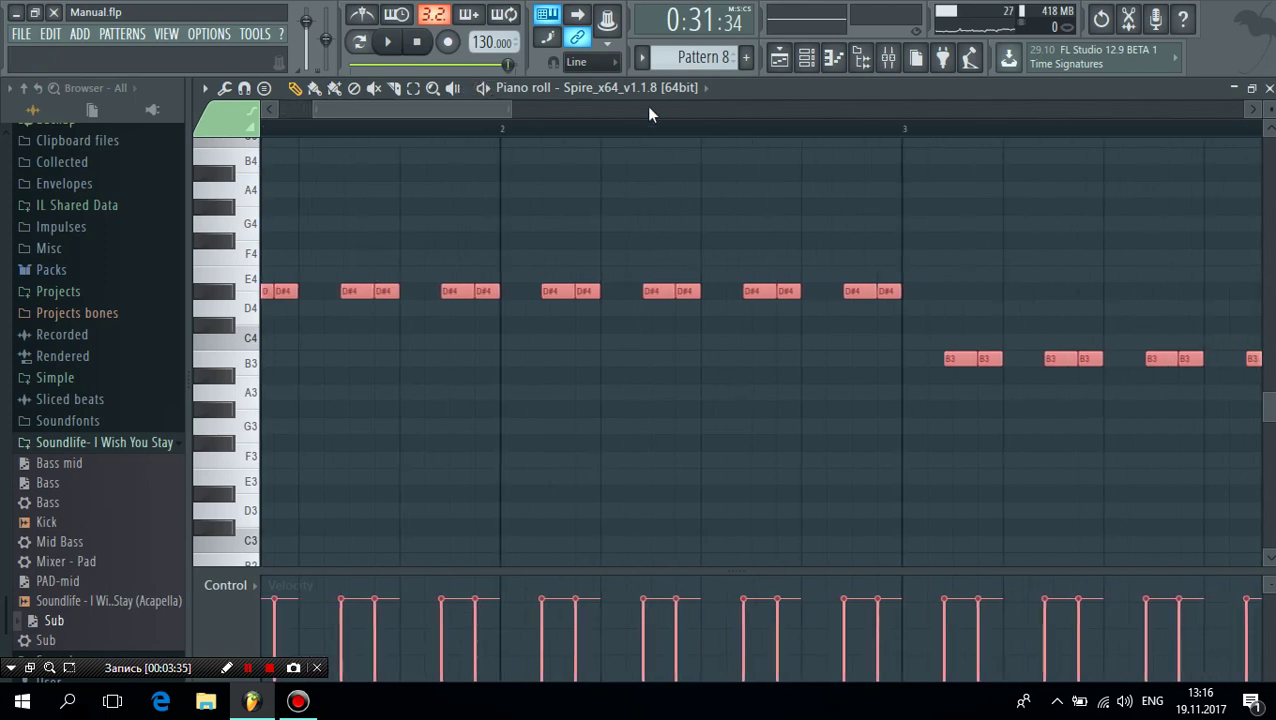
left_click(1268, 88)
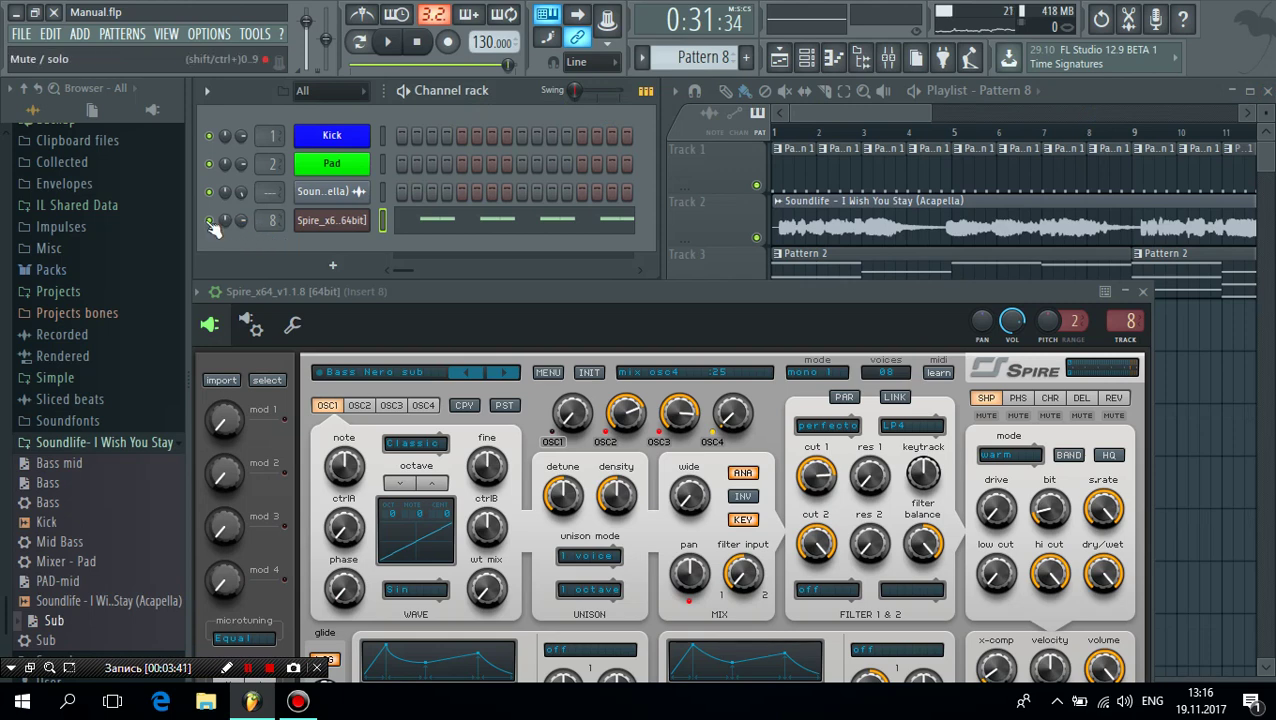
- Bypass Soundgoodizer, FabFilter Pro-Q and Gross Beat on the Sub mixer track, and audition Pattern 8 in pattern mode while following its notes
double_click(270, 222)
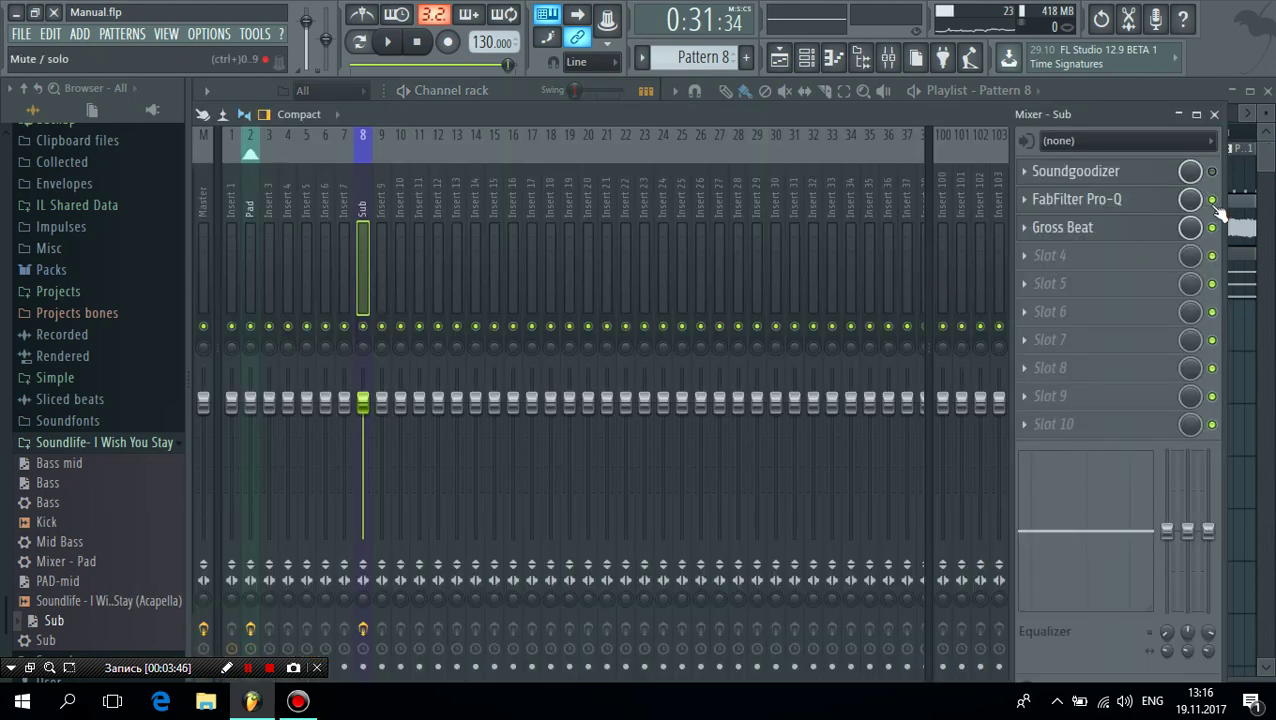
left_click(1214, 114)
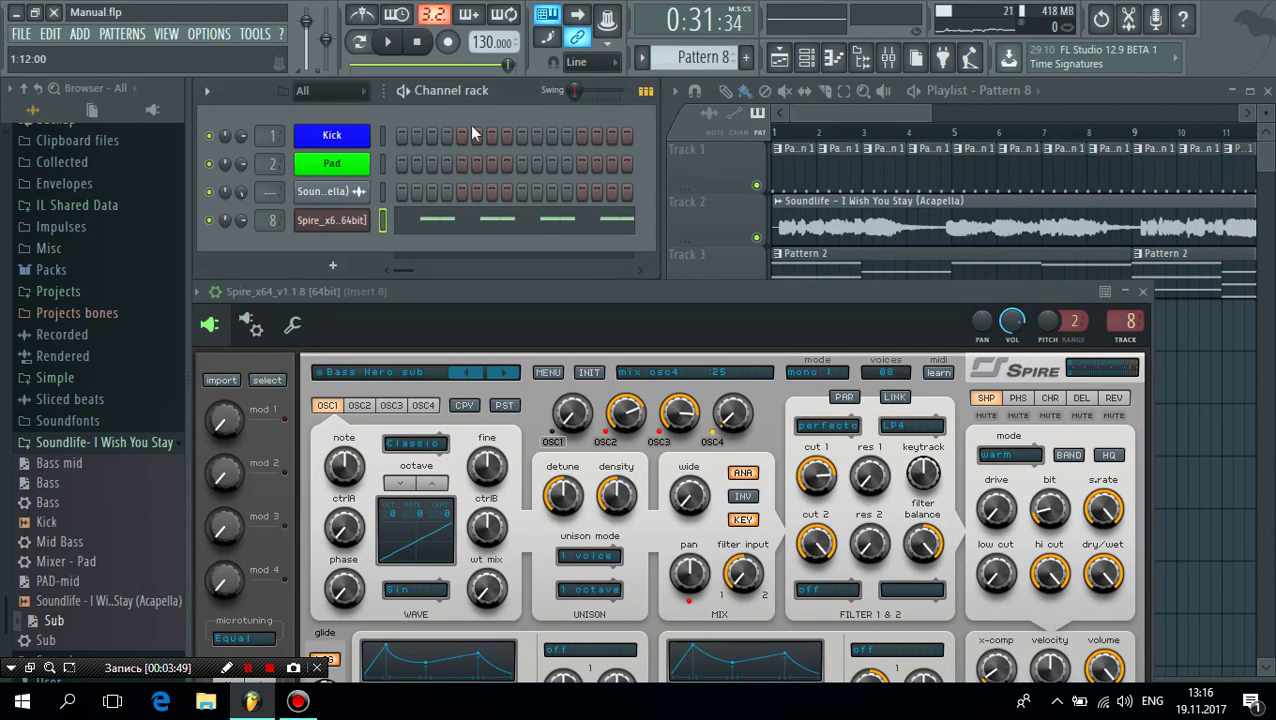
left_click(389, 44)
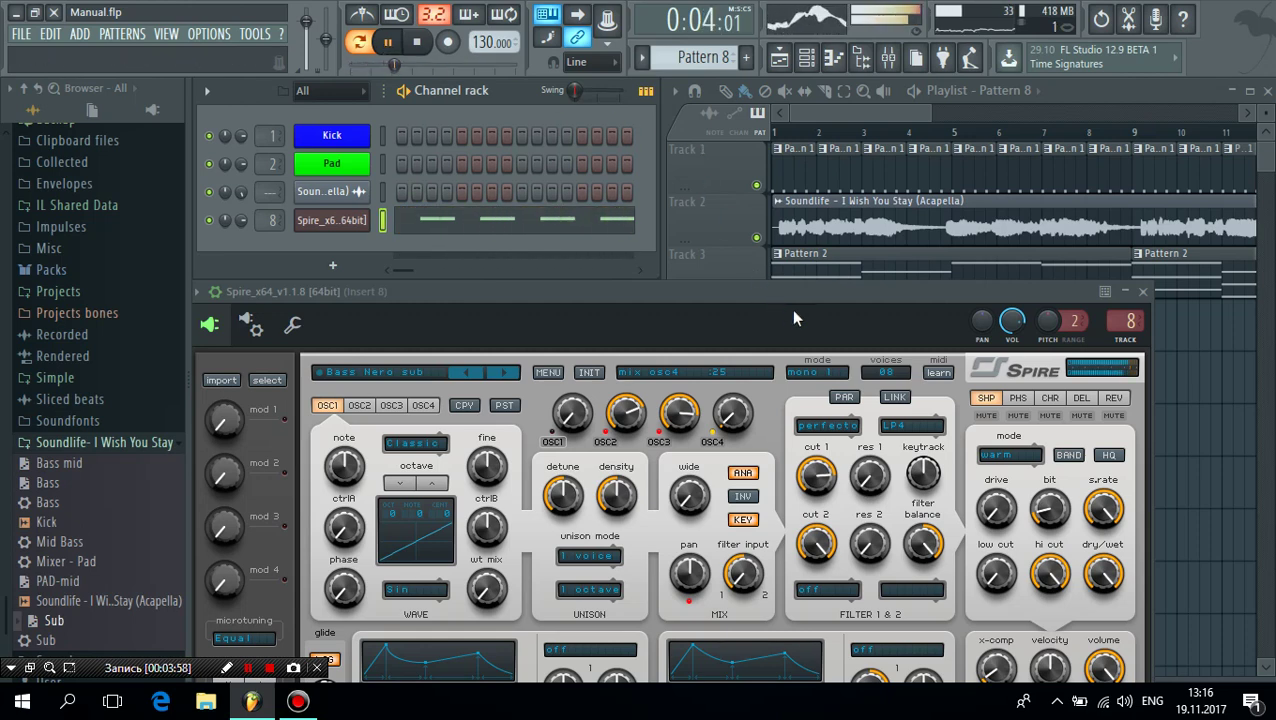
left_click(514, 226)
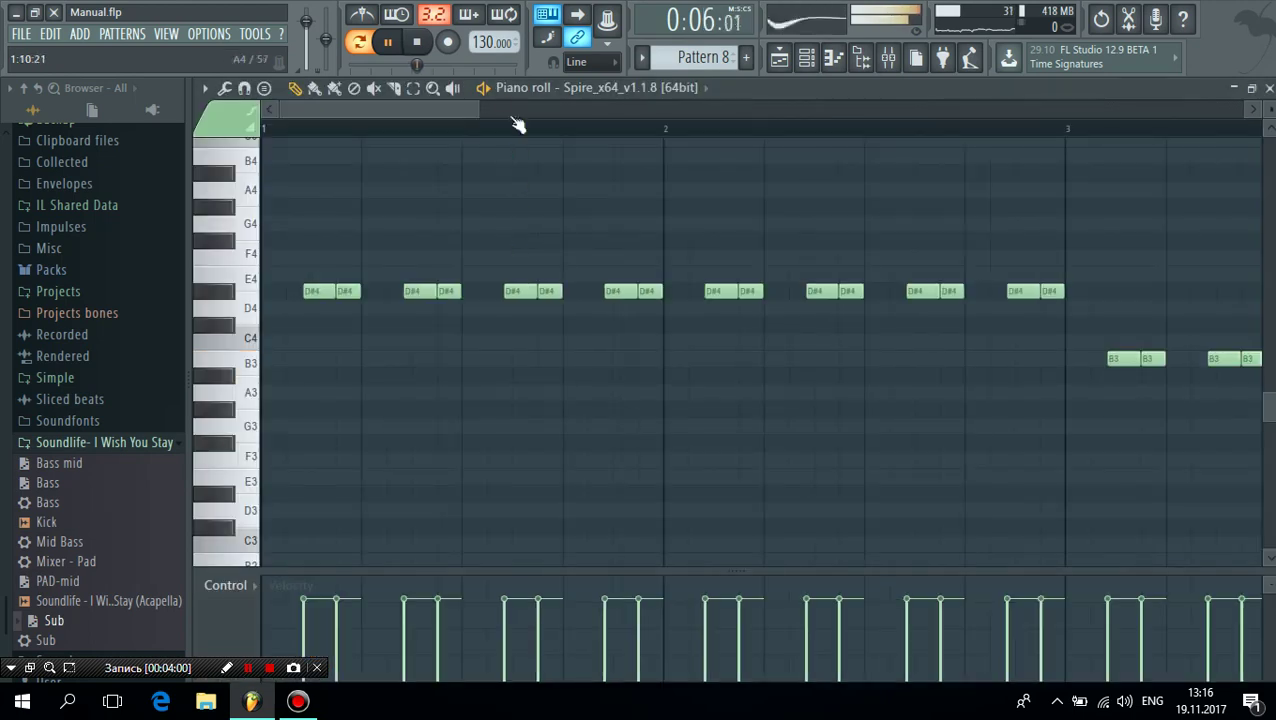
left_click_drag(558, 112, 960, 128)
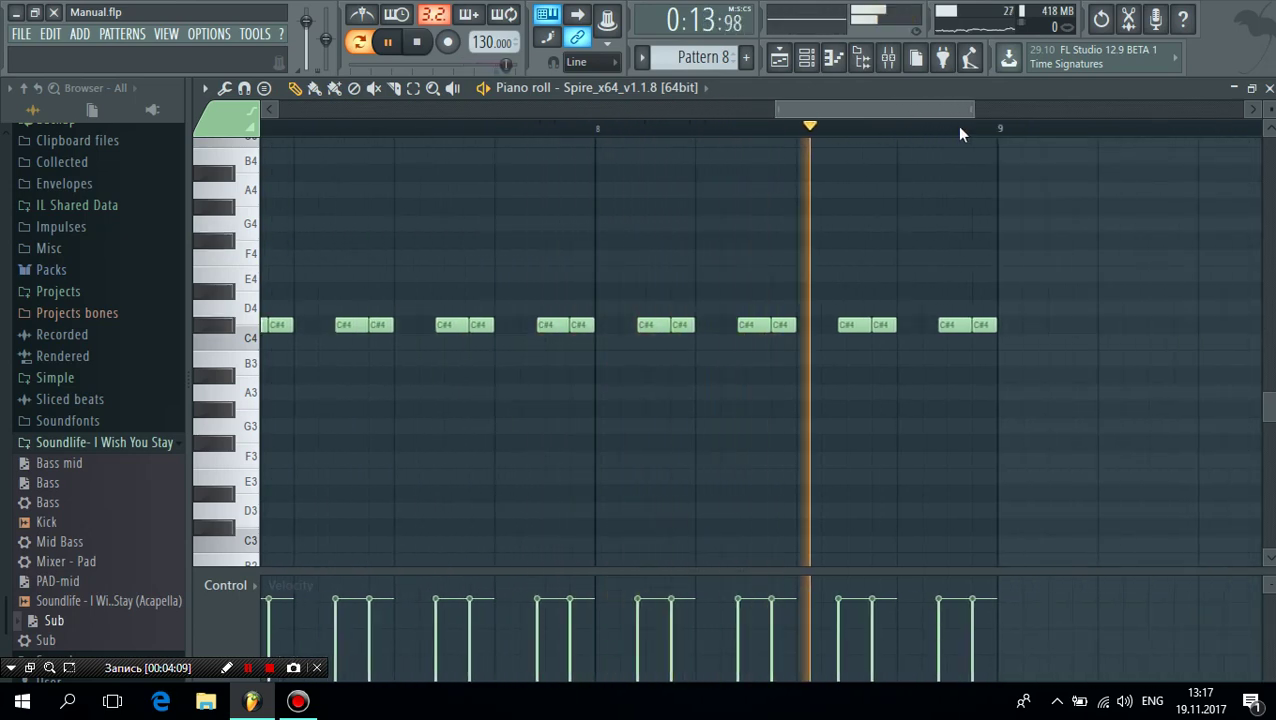
left_click_drag(958, 133, 413, 99)
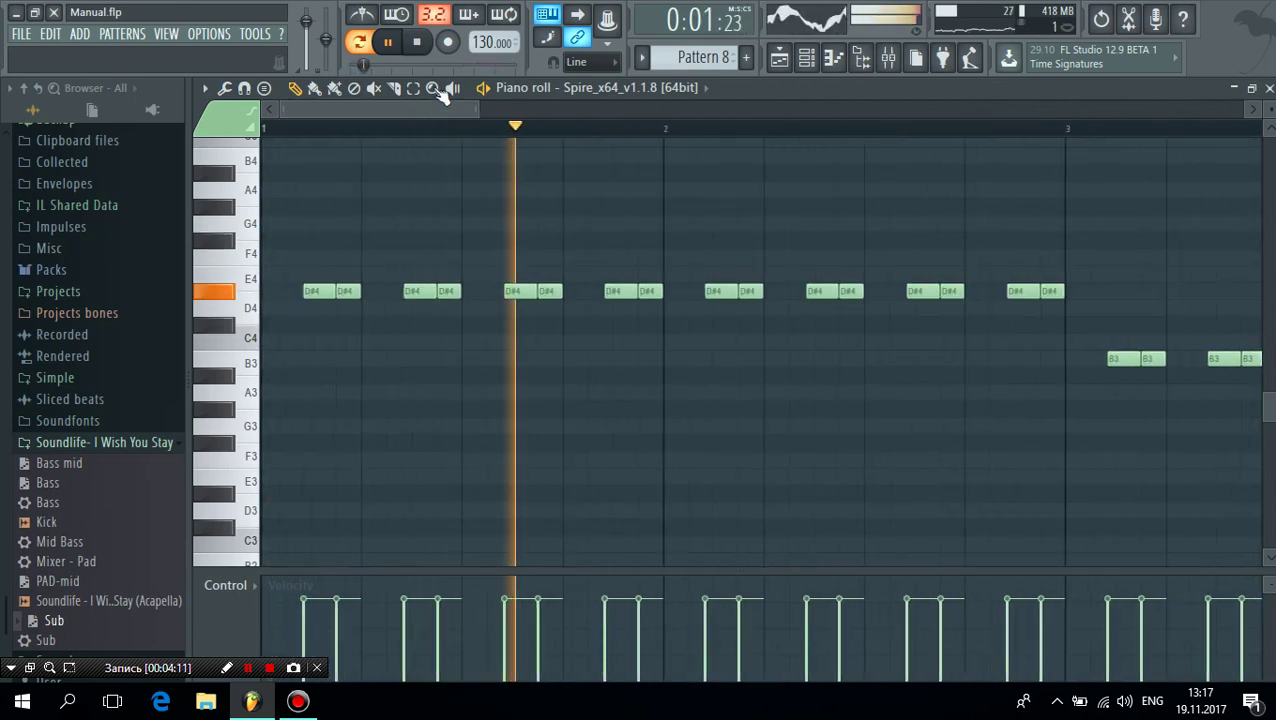
left_click(416, 41)
left_click(1268, 88)
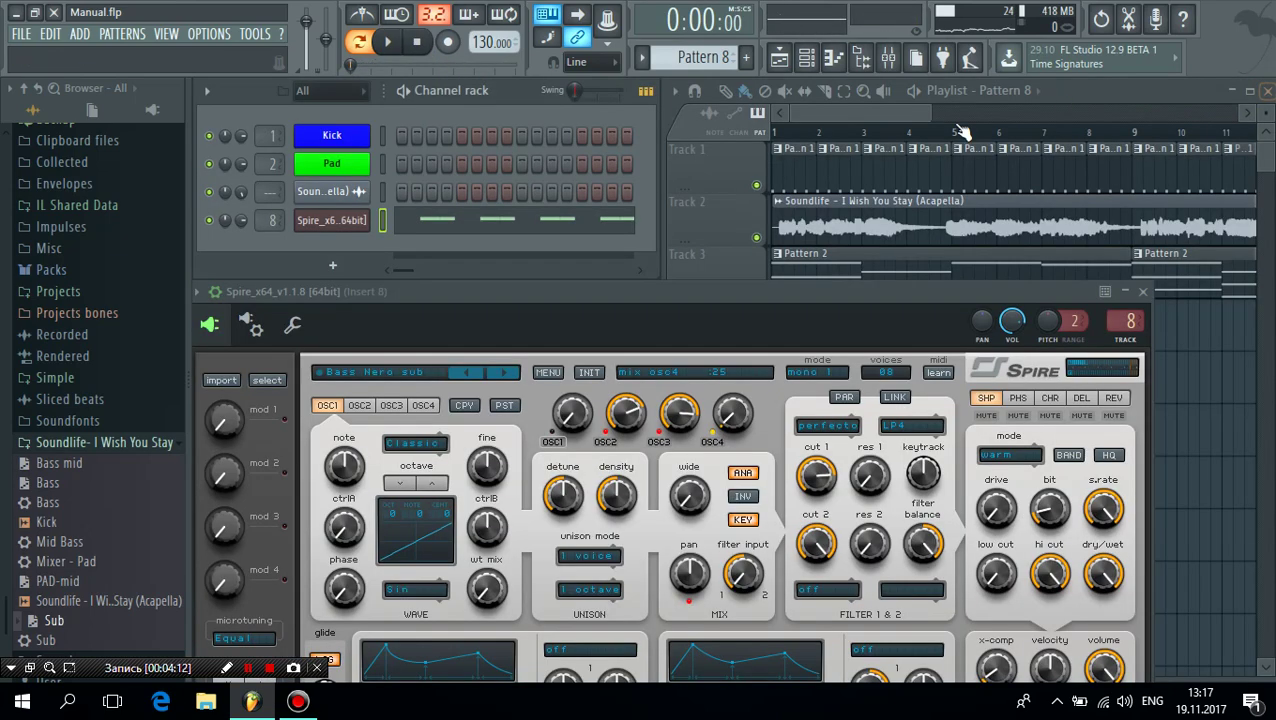
- Compare the Sub pattern with Soundgoodizer bypassed and enabled during playback, leaving the effect enabled on the Sub mixer track
left_click(273, 219)
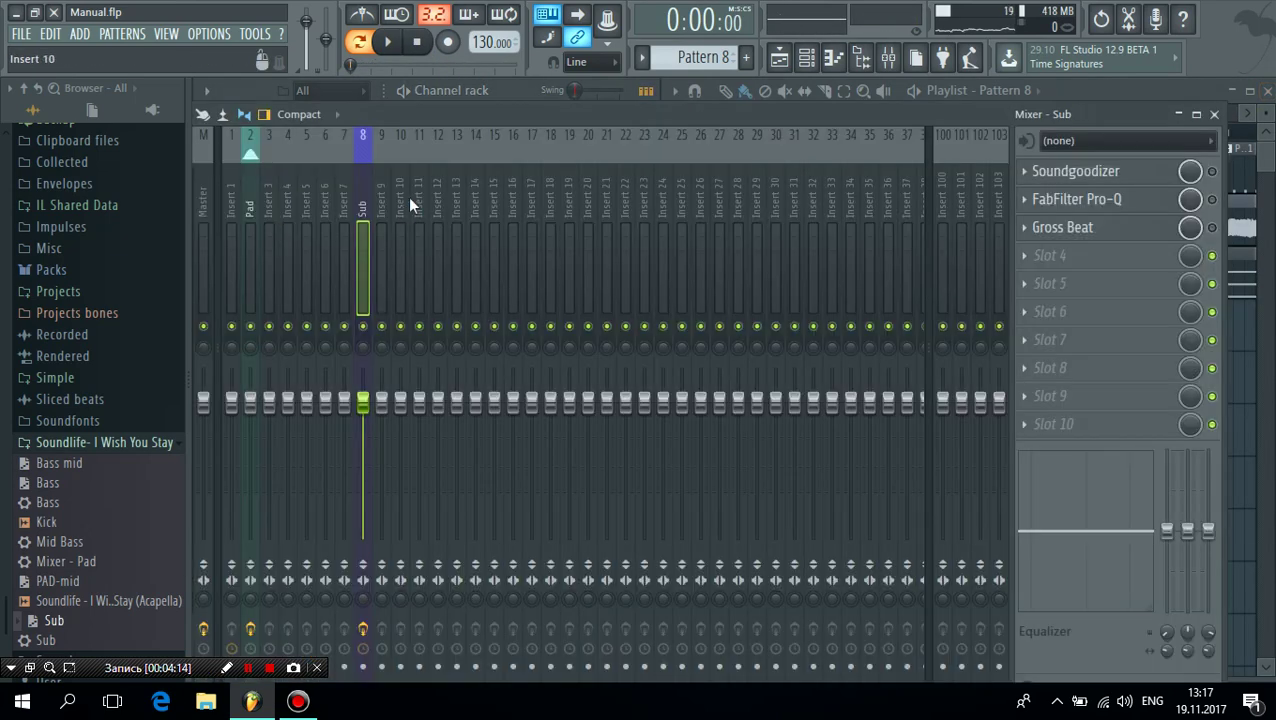
left_click(388, 42)
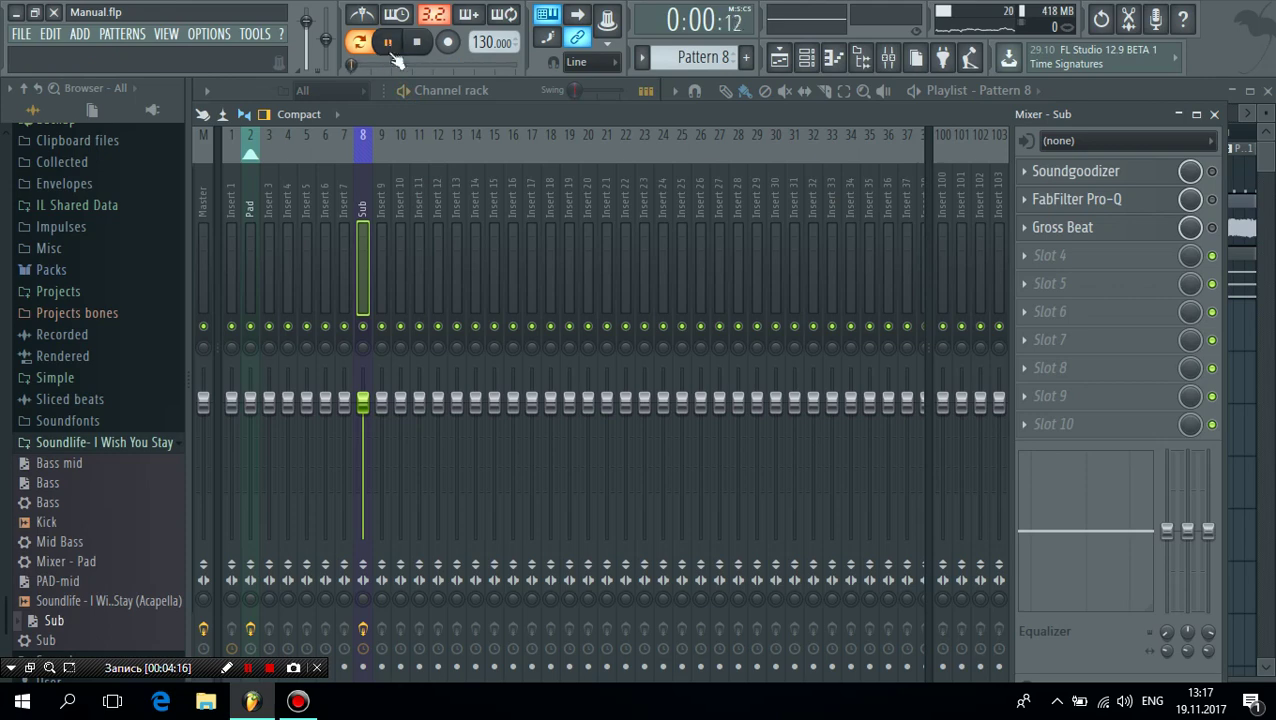
left_click(1108, 176)
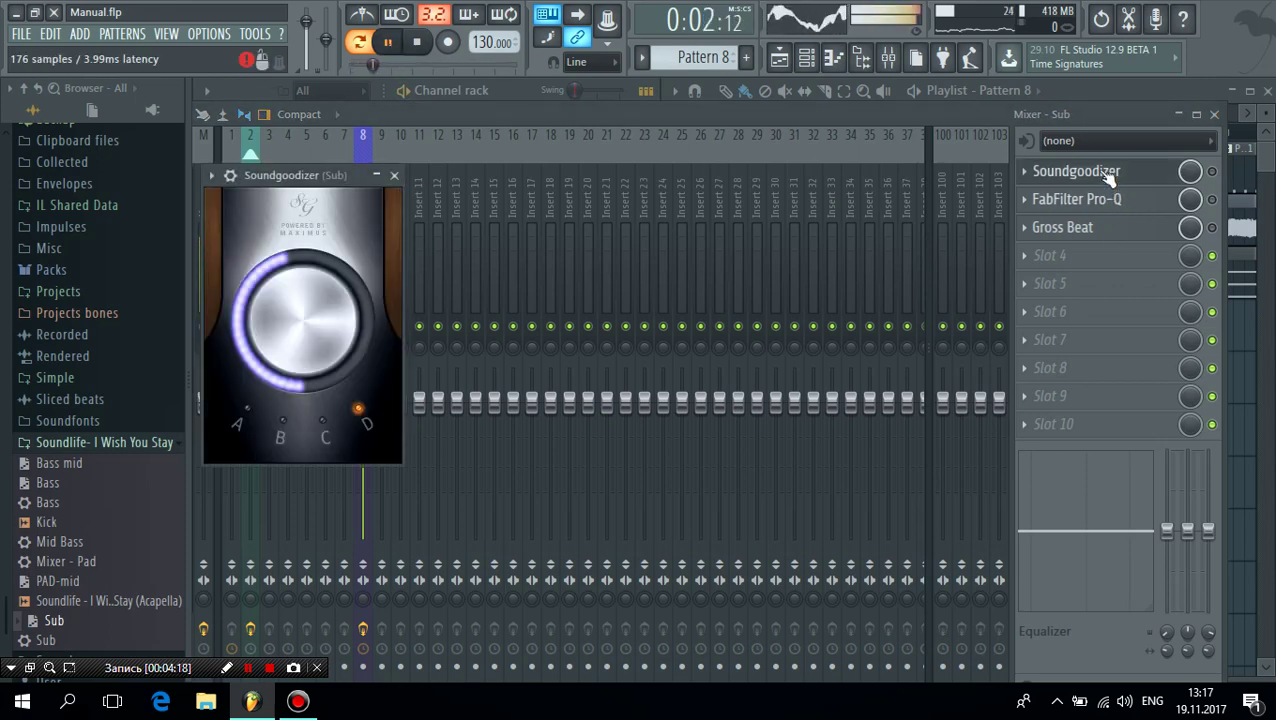
left_click(390, 43)
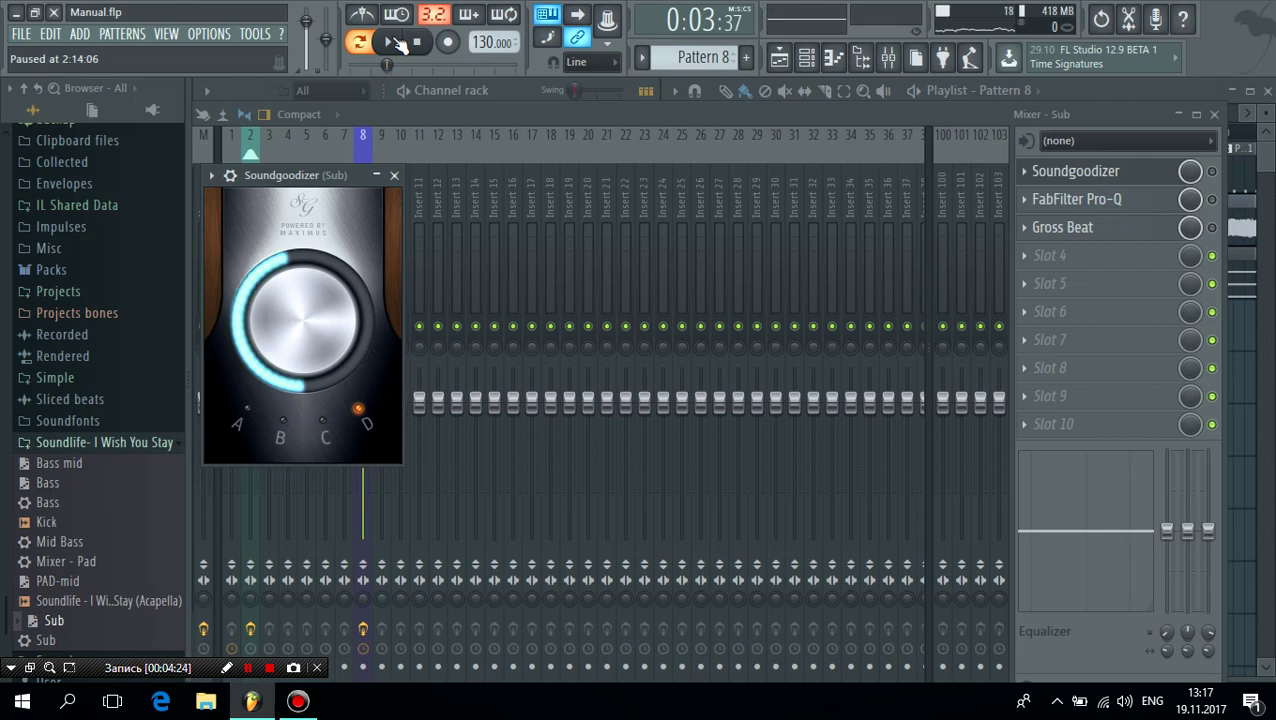
left_click(1212, 172)
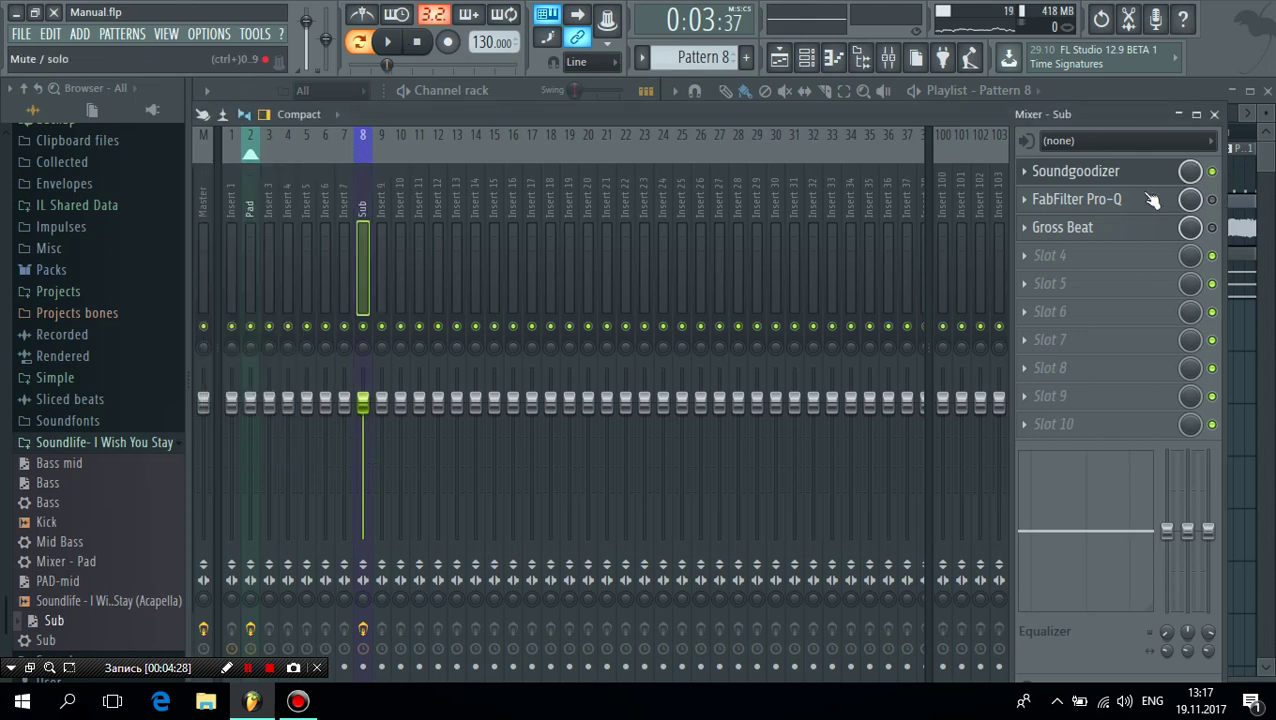
left_click(1120, 176)
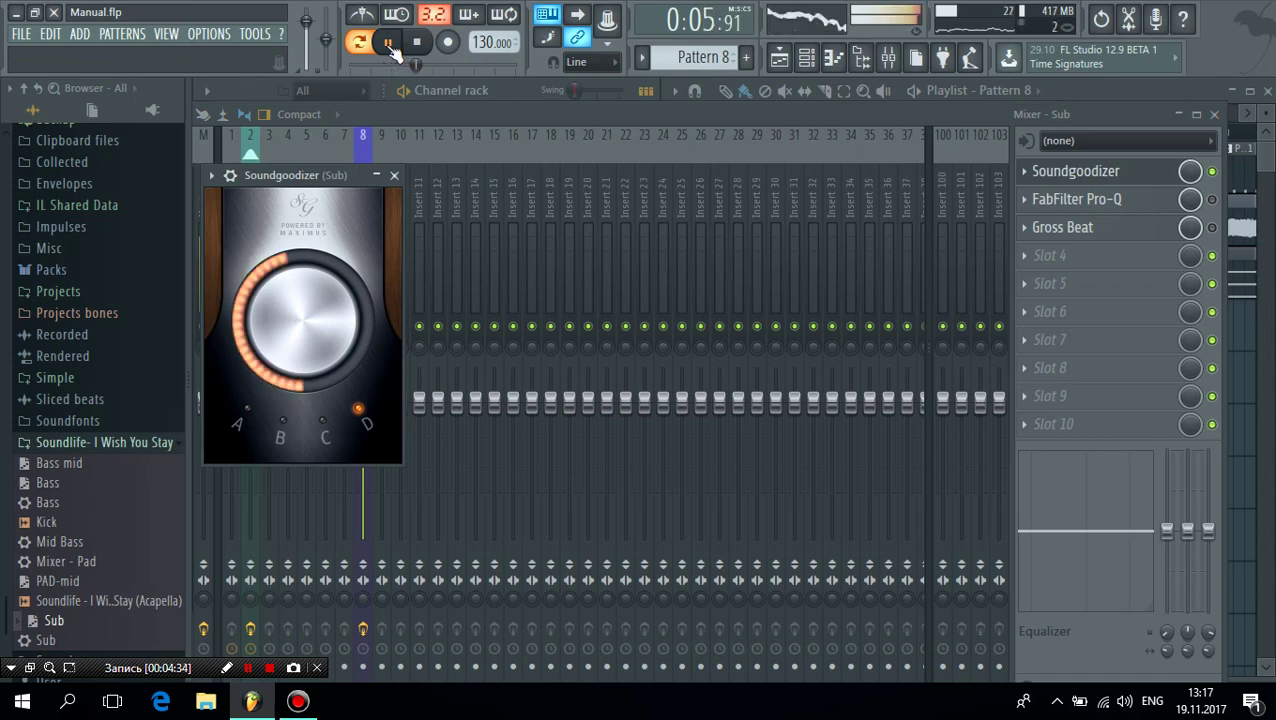
left_click(417, 42)
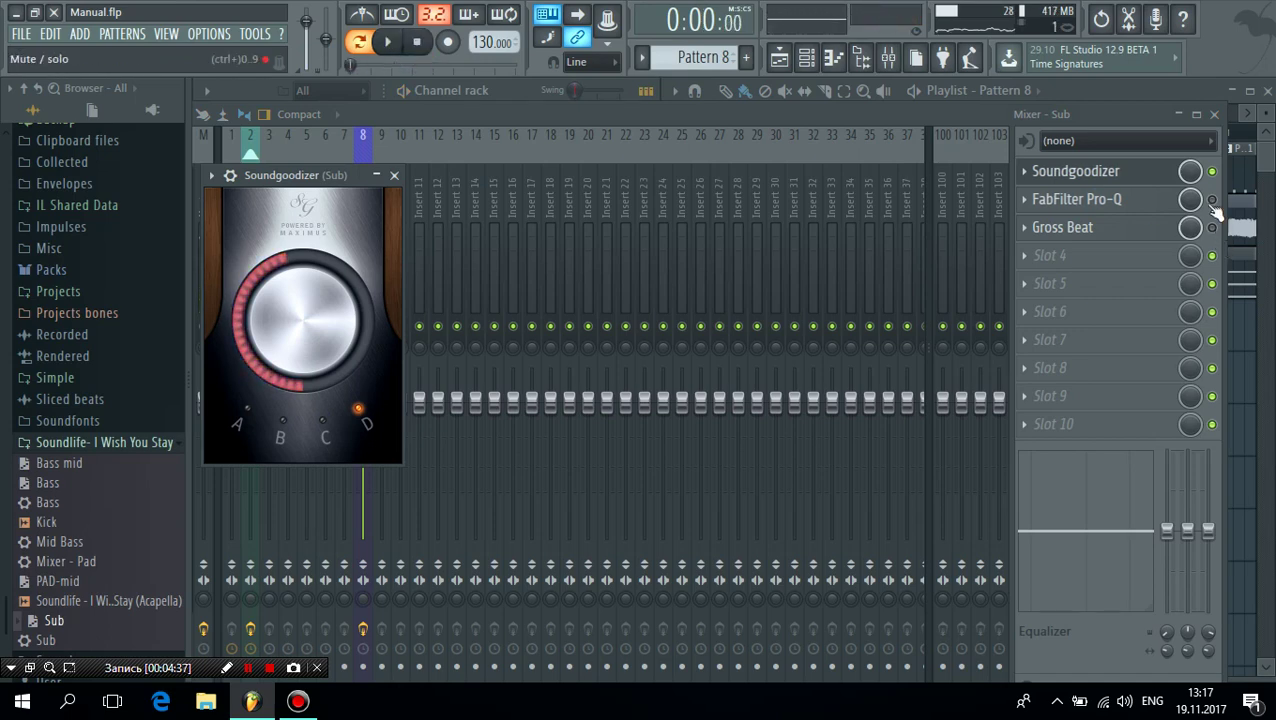
- Enable FabFilter Pro-Q on the Sub mixer track and play the pattern while watching its low-pass curve and spectrum
left_click(1213, 200)
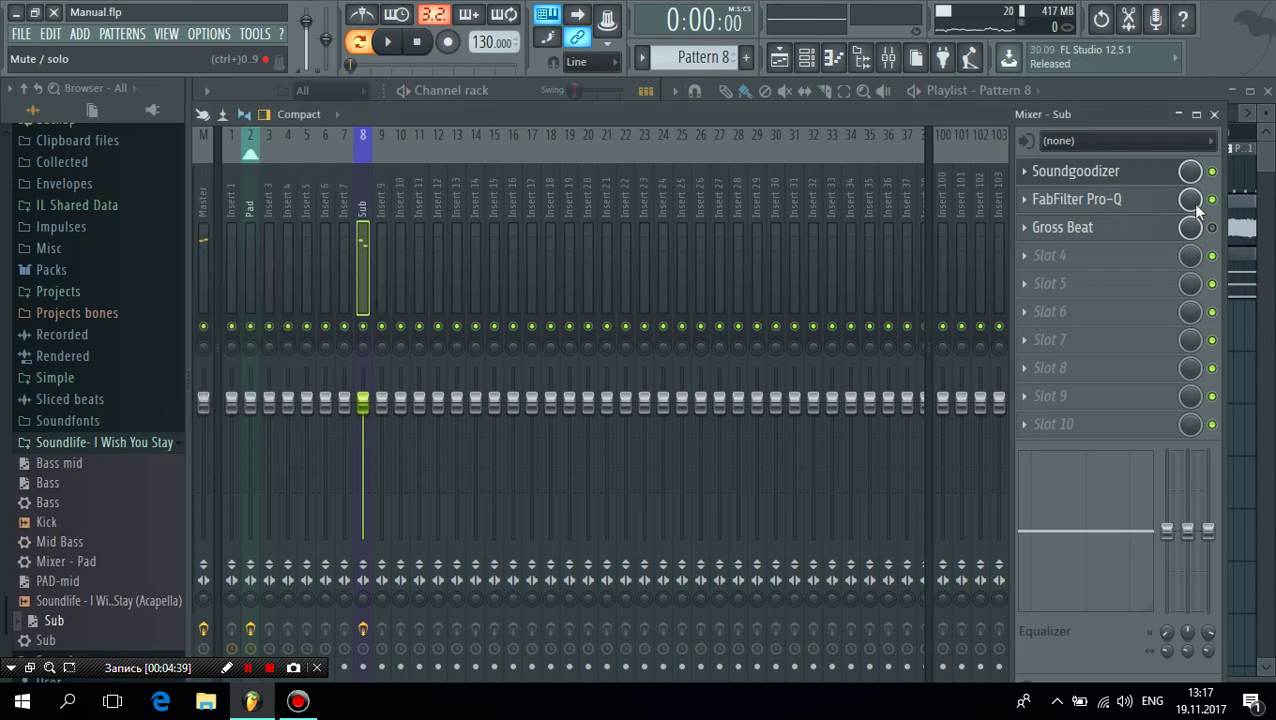
left_click(1085, 200)
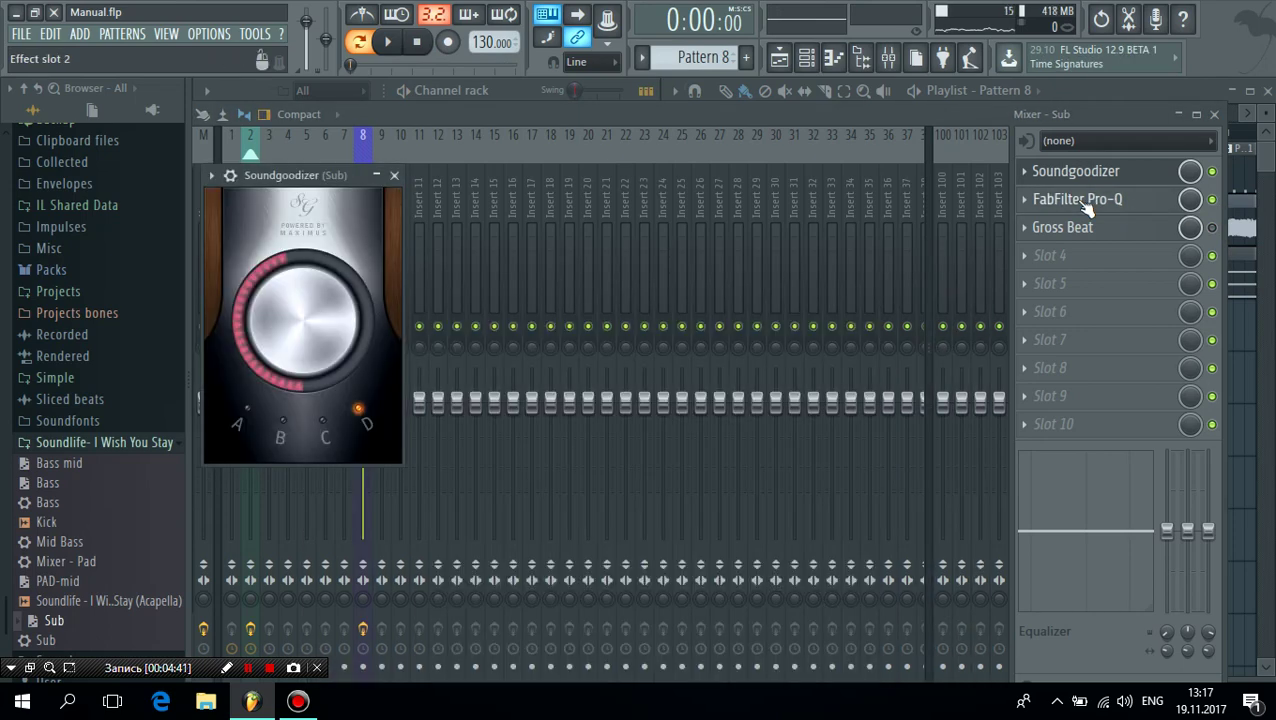
mouse_move(474, 443)
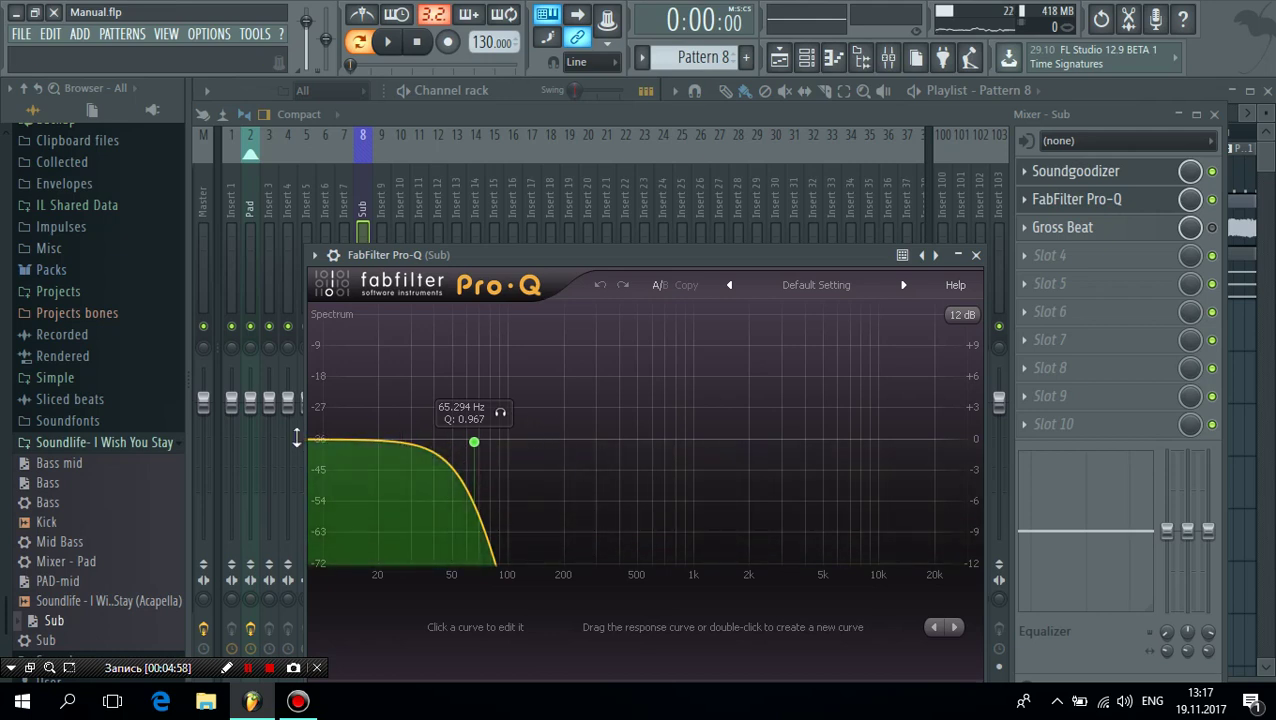
left_click(391, 44)
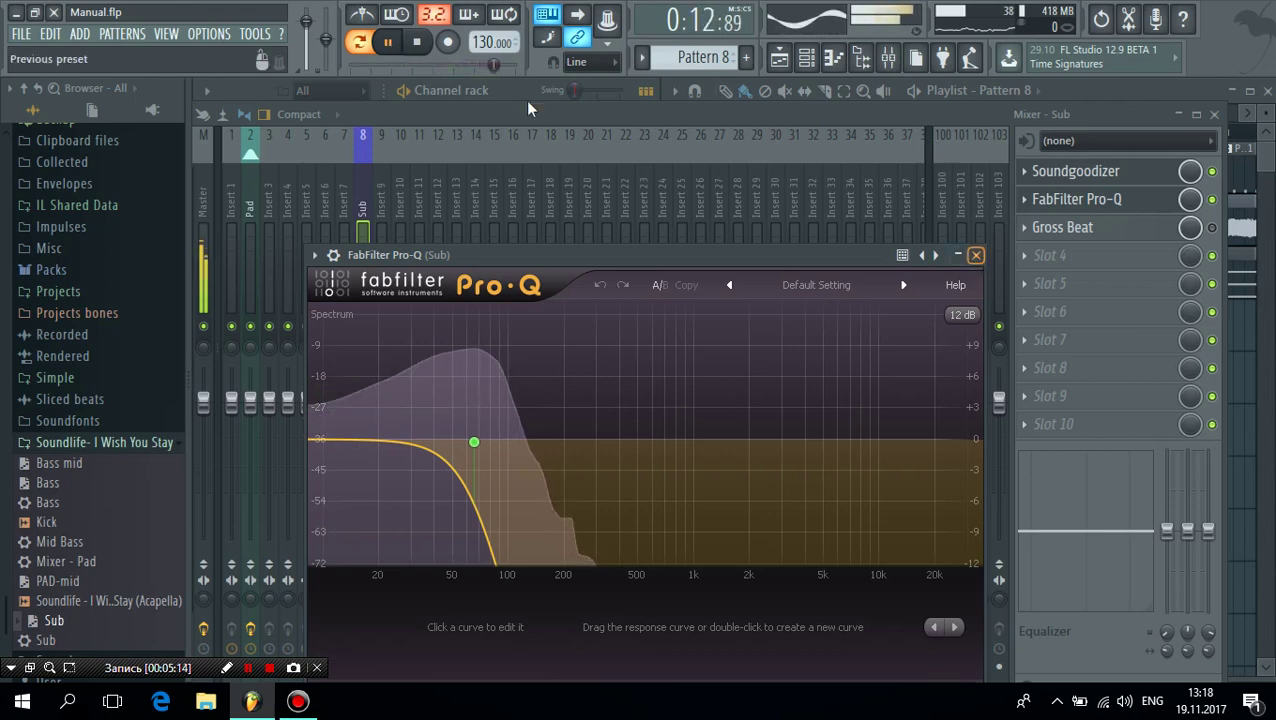
left_click(419, 43)
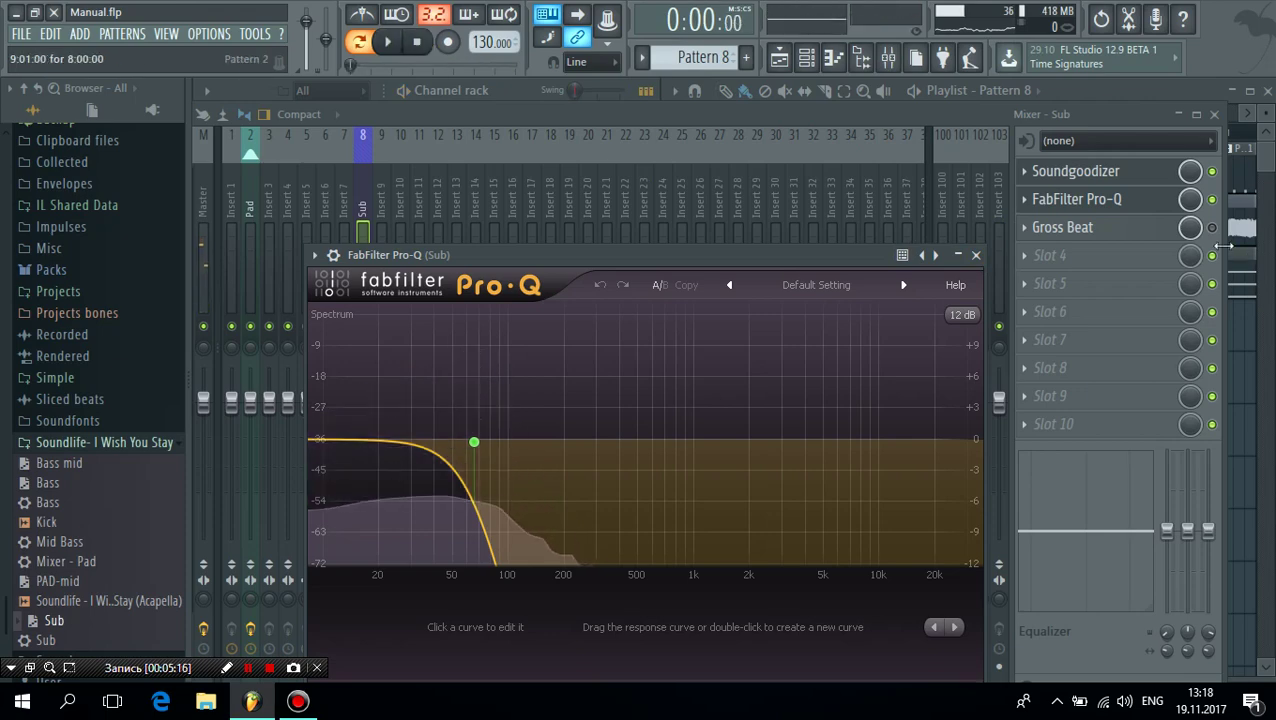
- Inspect the Gross Beat sidechain curve on the Sub track, enable the effect and audition the pattern with it
left_click(1128, 230)
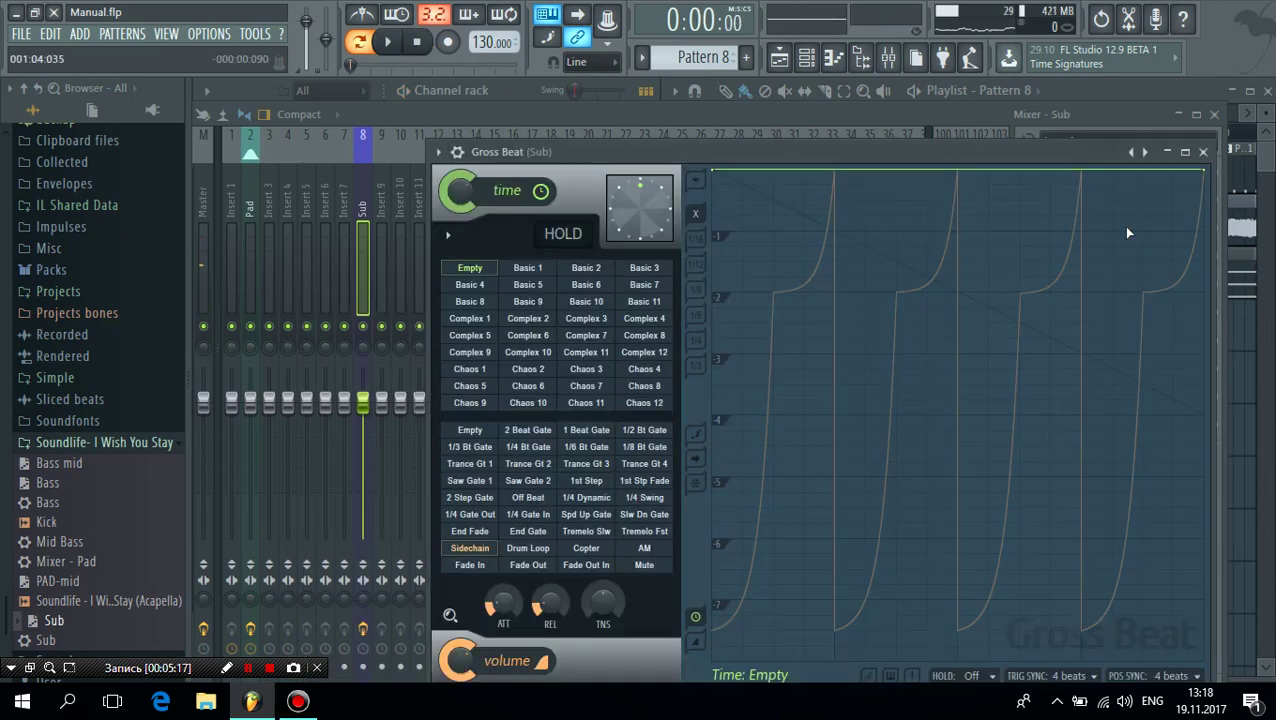
left_click(1204, 152)
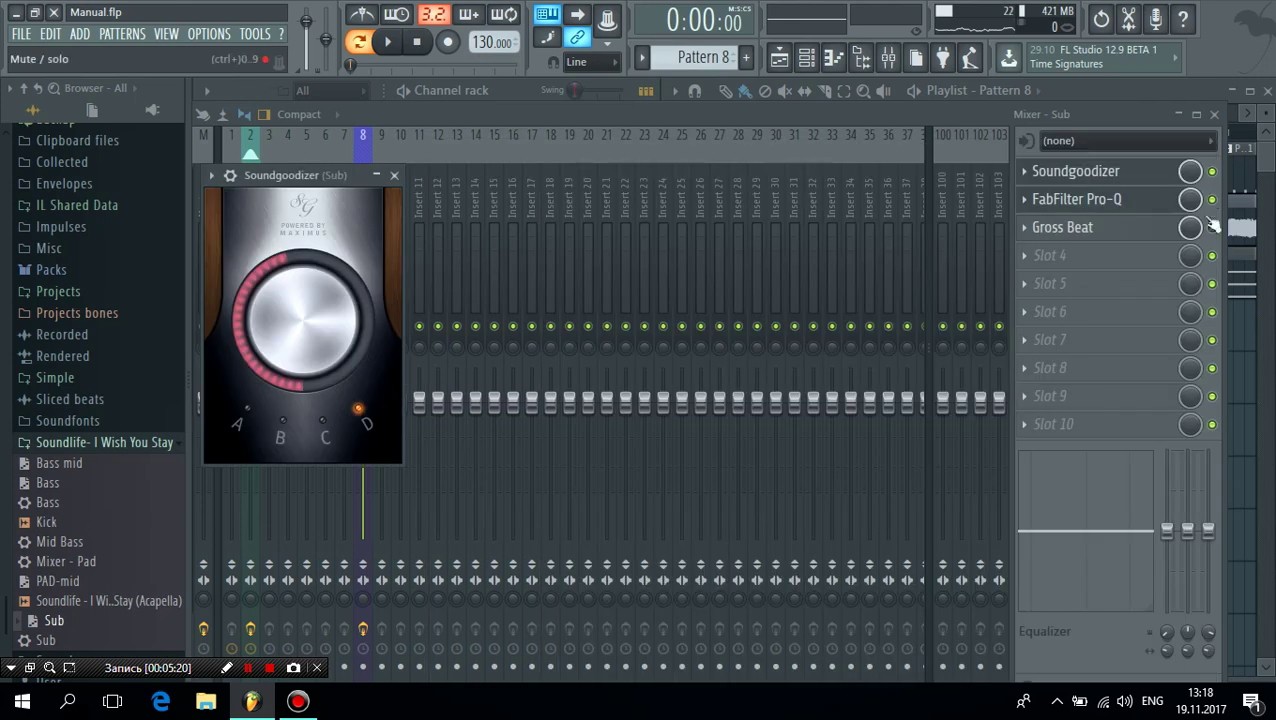
key("Escape")
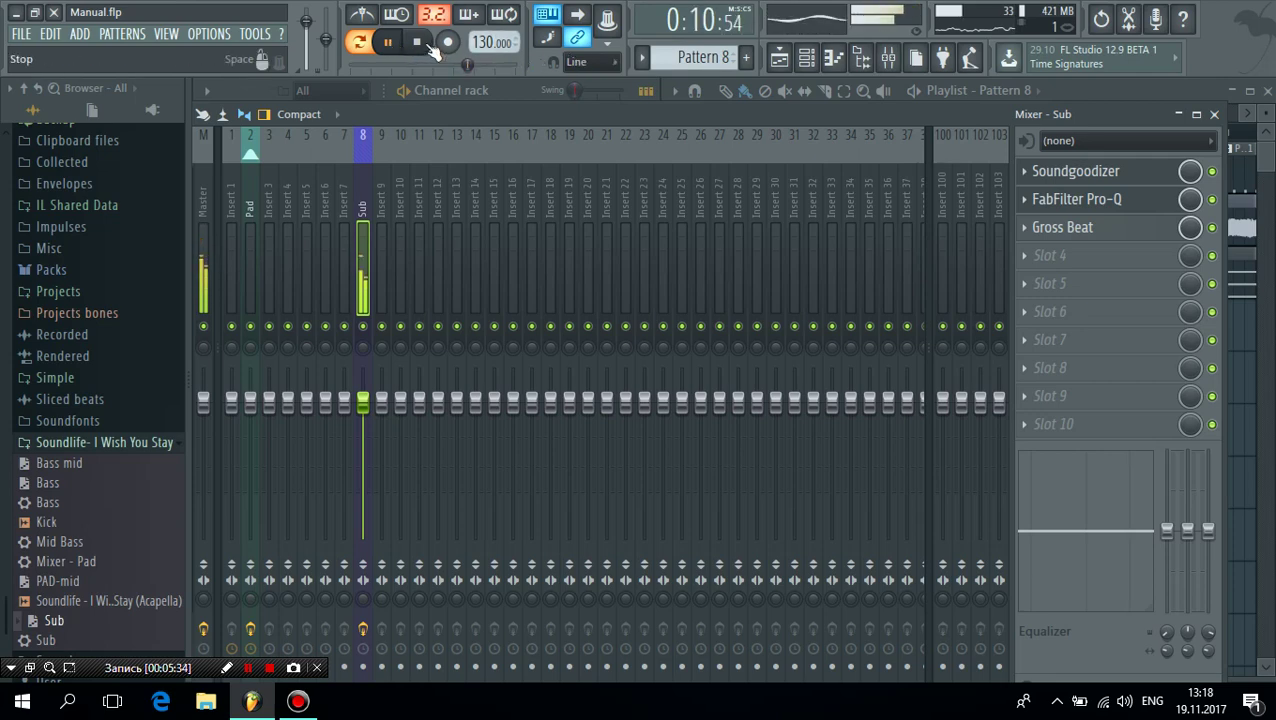
left_click(419, 44)
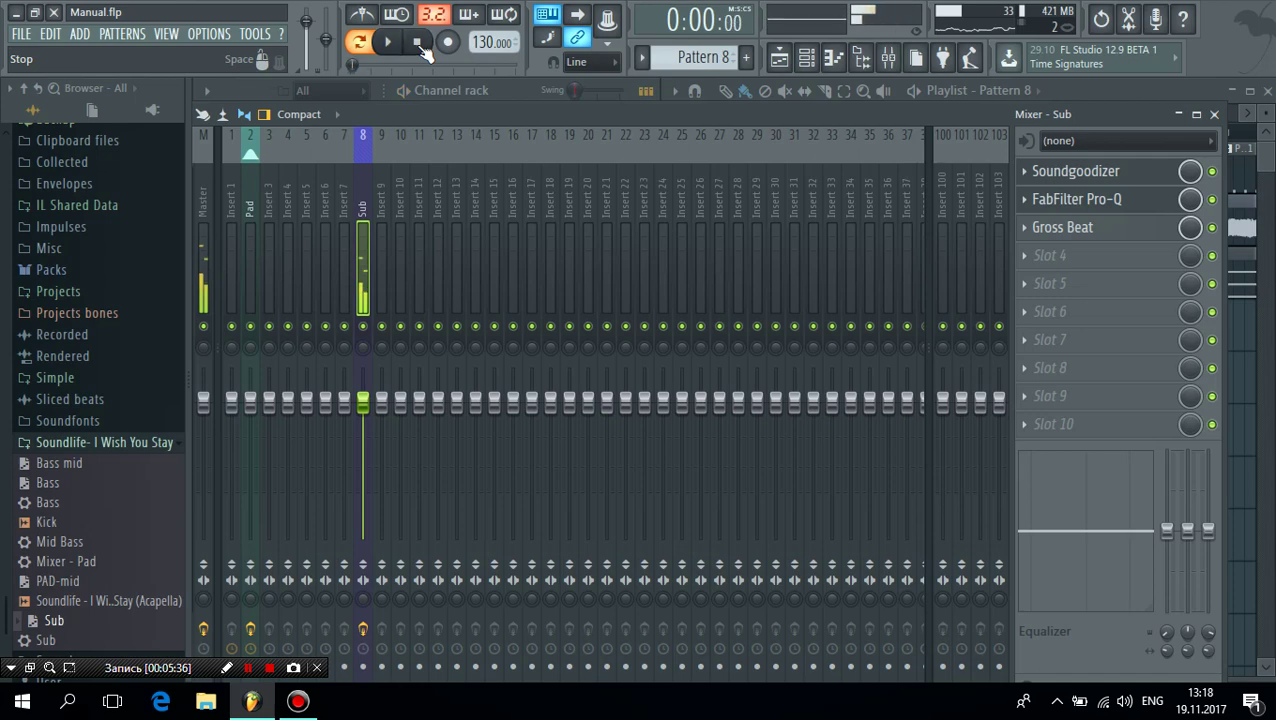
- Review the FabFilter Pro-Q and Soundgoodizer settings on the Sub track, closing both effects and the mixer
left_click(1123, 174)
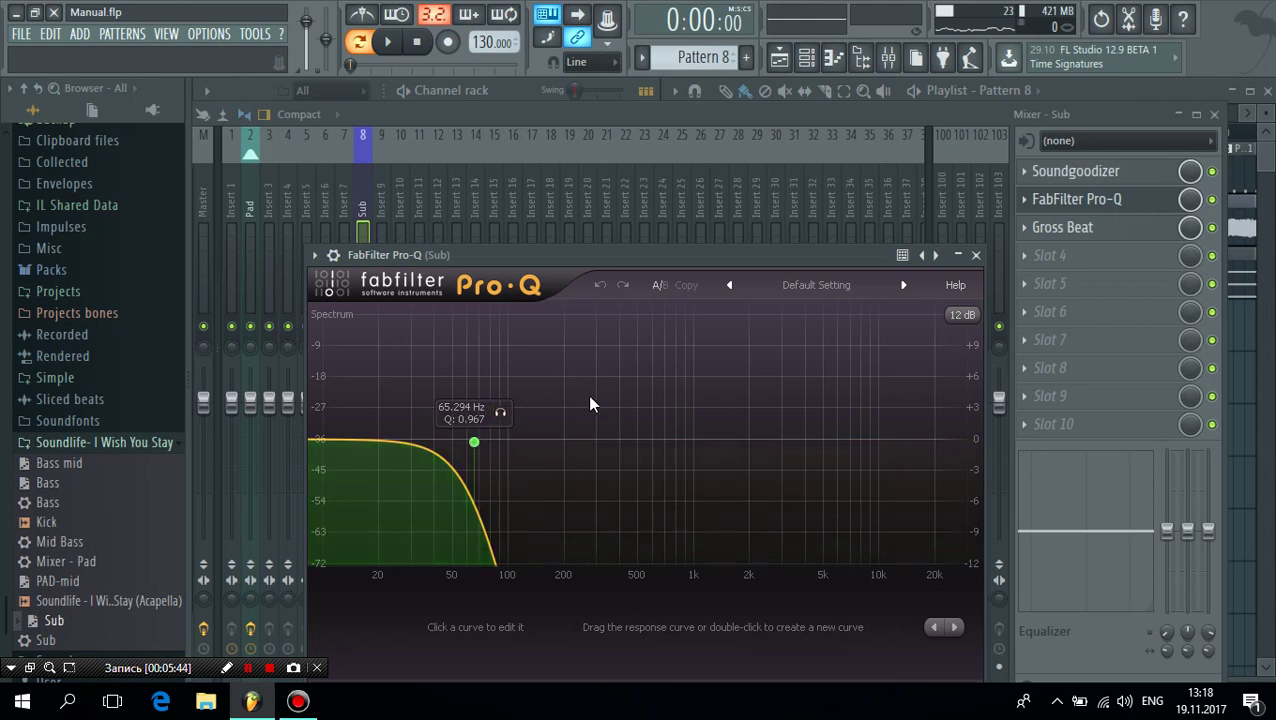
left_click(977, 256)
left_click(1112, 176)
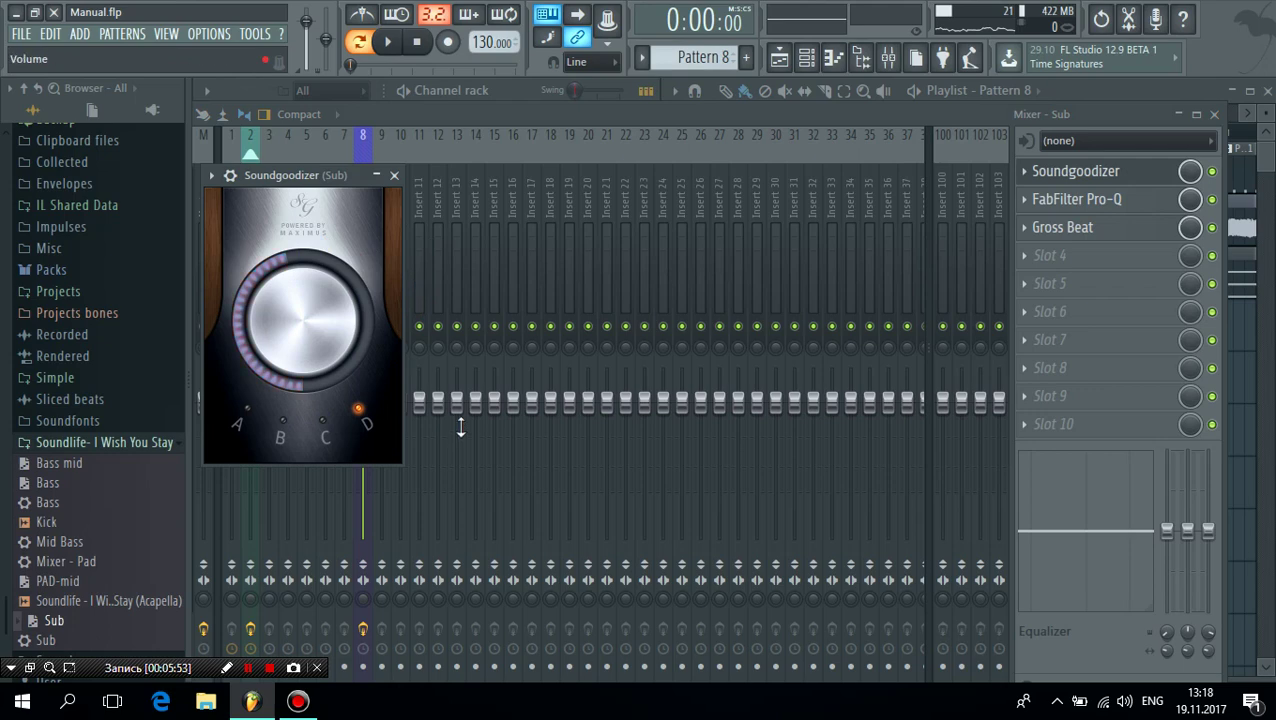
left_click(396, 176)
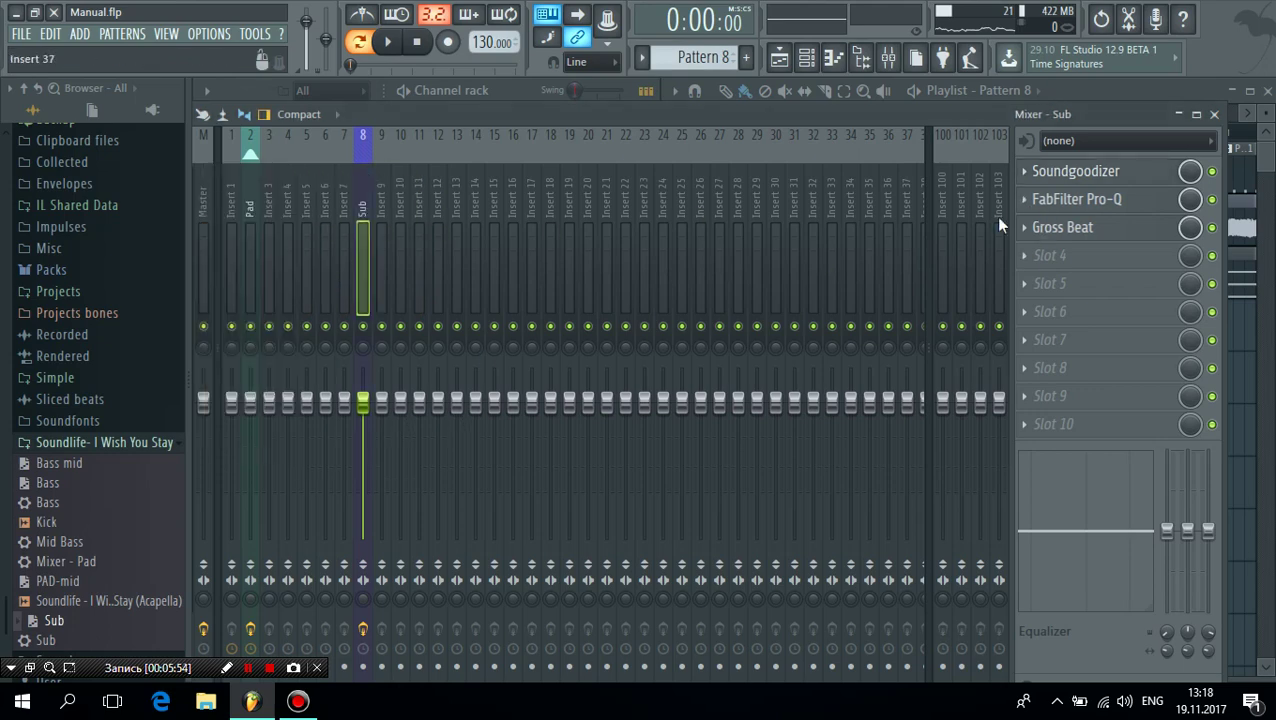
left_click(1216, 115)
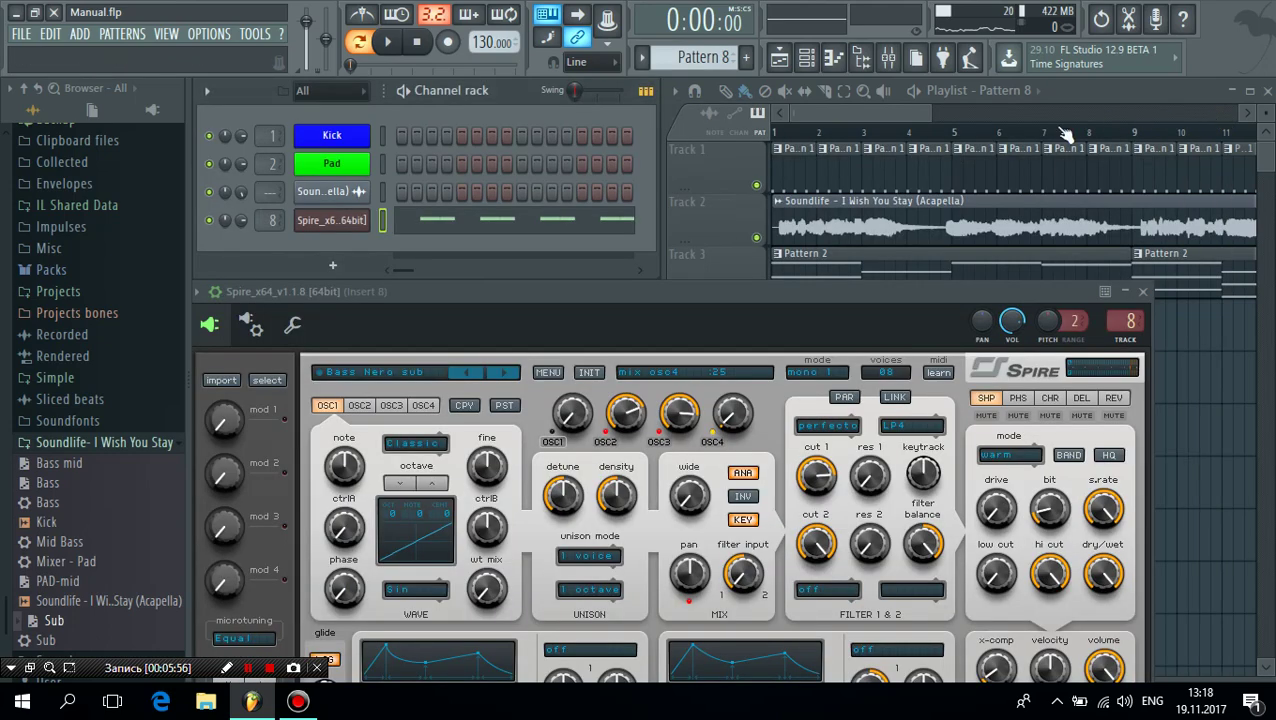
- Close Spire and place Pattern 8 on playlist Track 4 at bars 1 and 9
left_click(1143, 292)
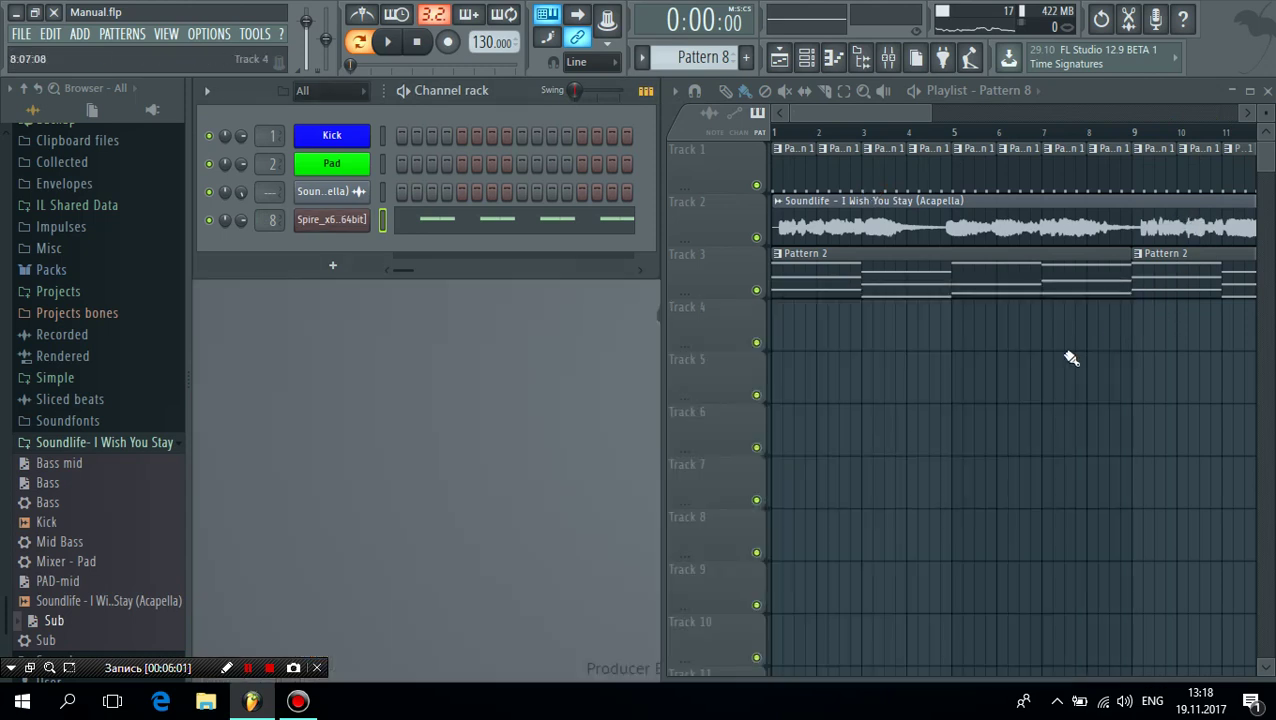
left_click(781, 345)
left_click(1143, 340)
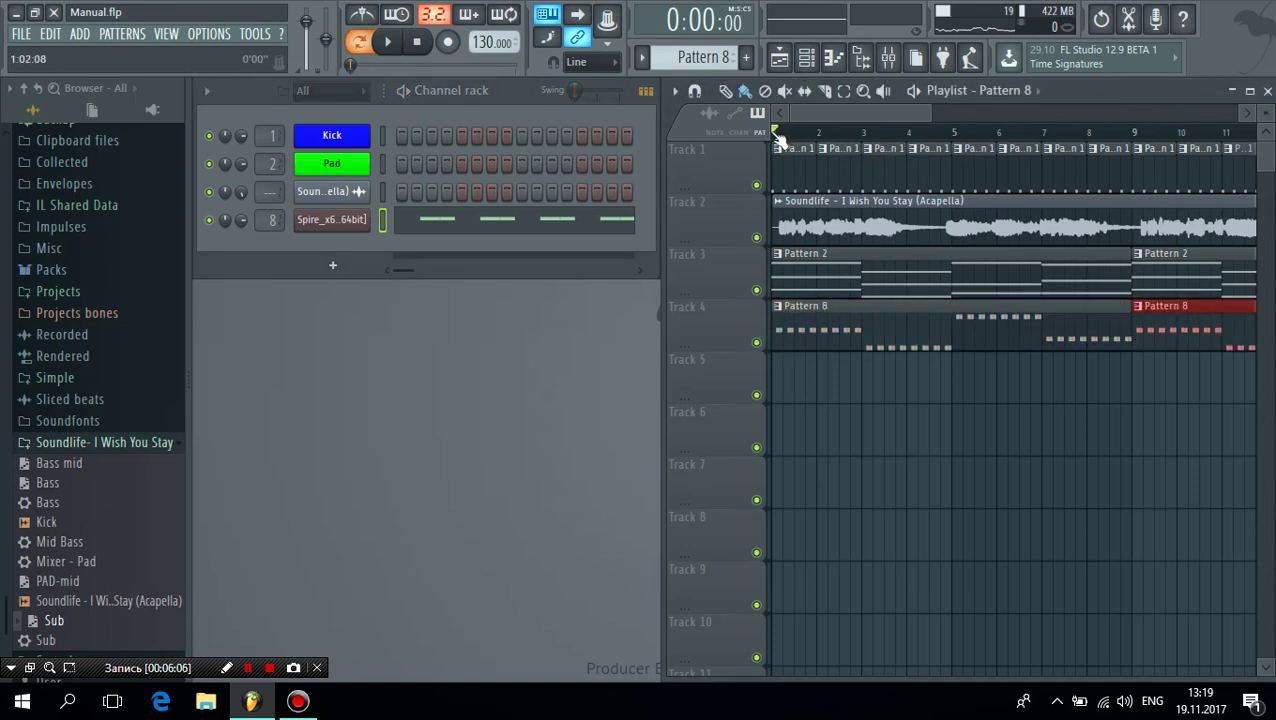
- Play the arrangement from bar 1 and follow the sub alongside the kick, vocal and pad in the playlist
left_click(389, 43)
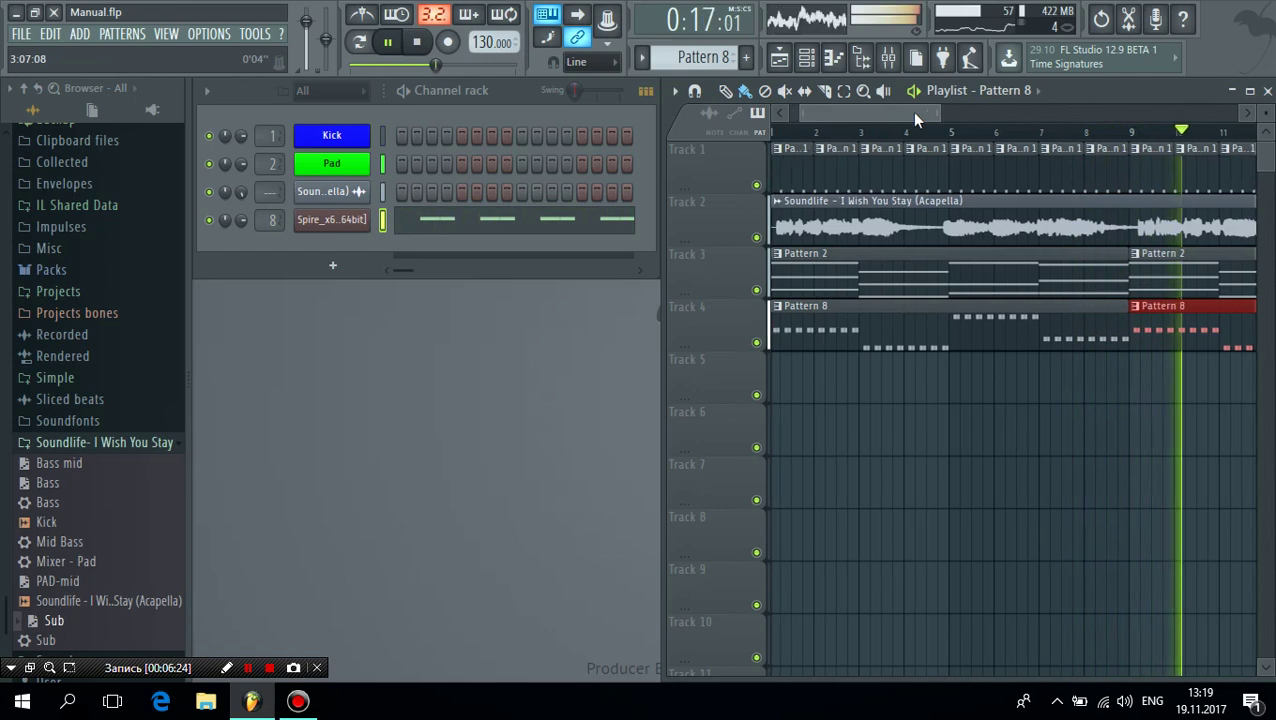
left_click_drag(911, 112, 936, 110)
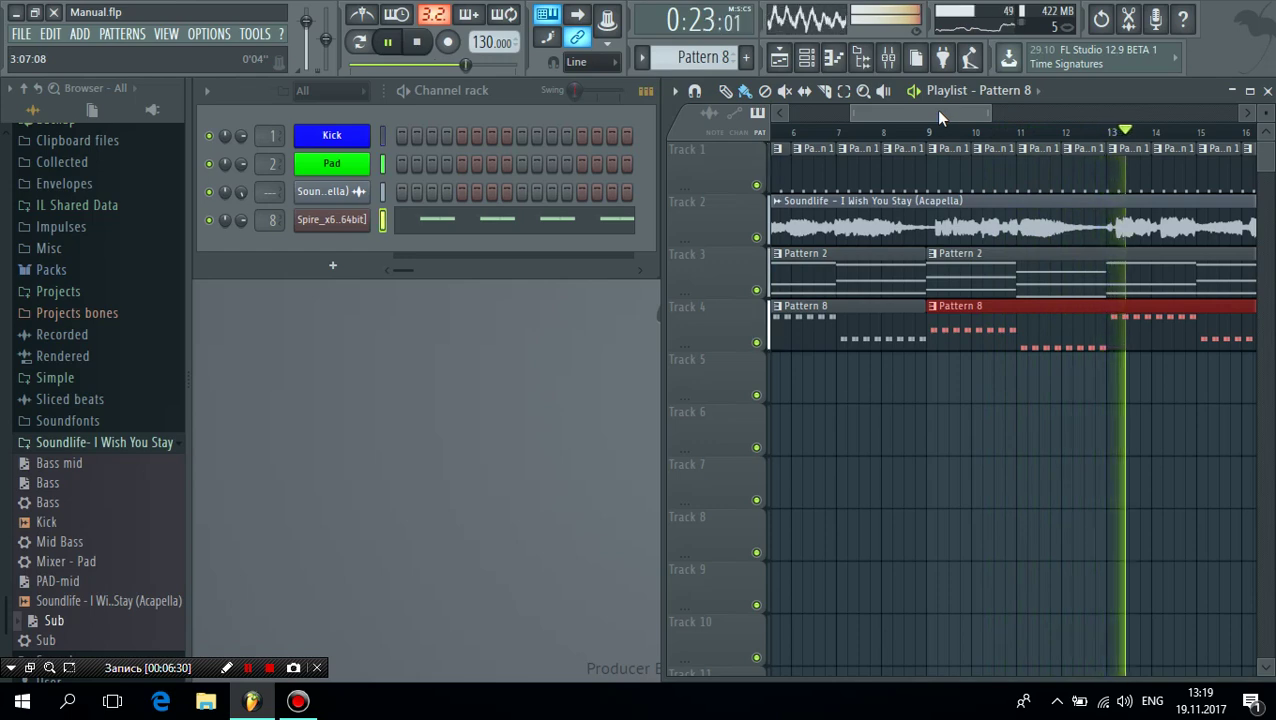
left_click_drag(936, 110, 866, 110)
left_click(418, 45)
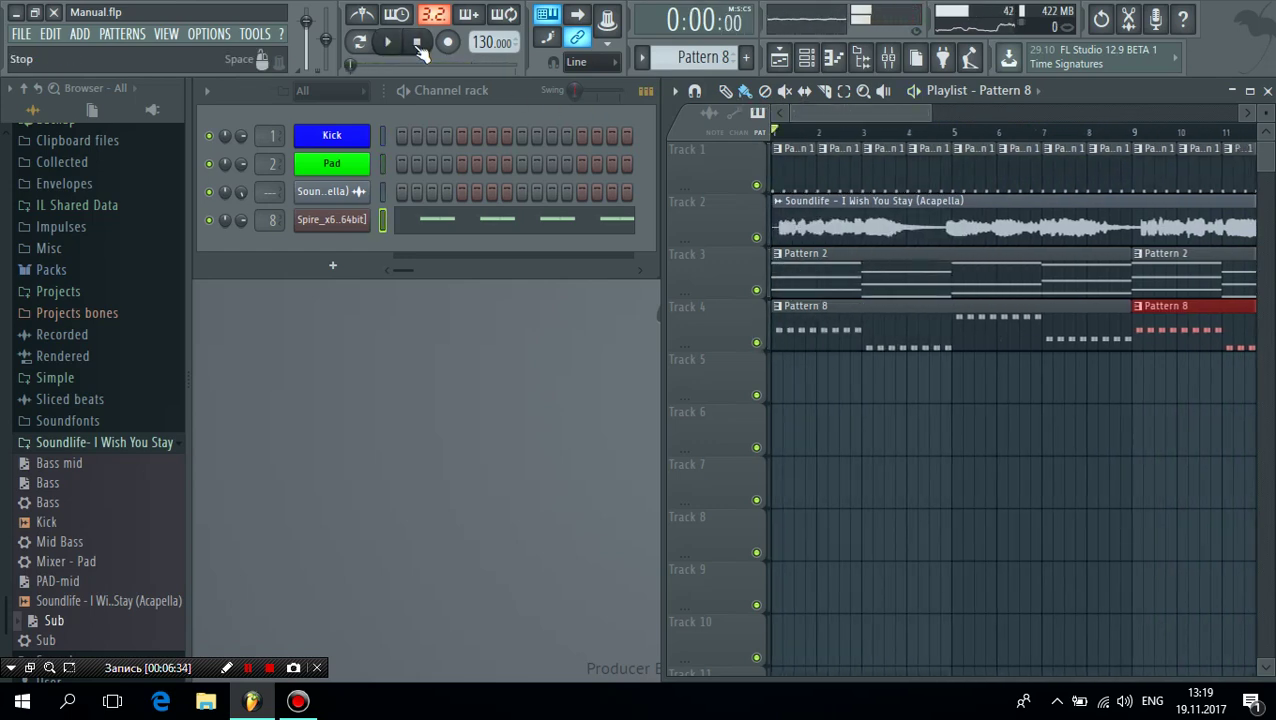
- Add a second Spire_x64_v1.1.8 channel and load the Bass.spf preset into it
left_click(334, 267)
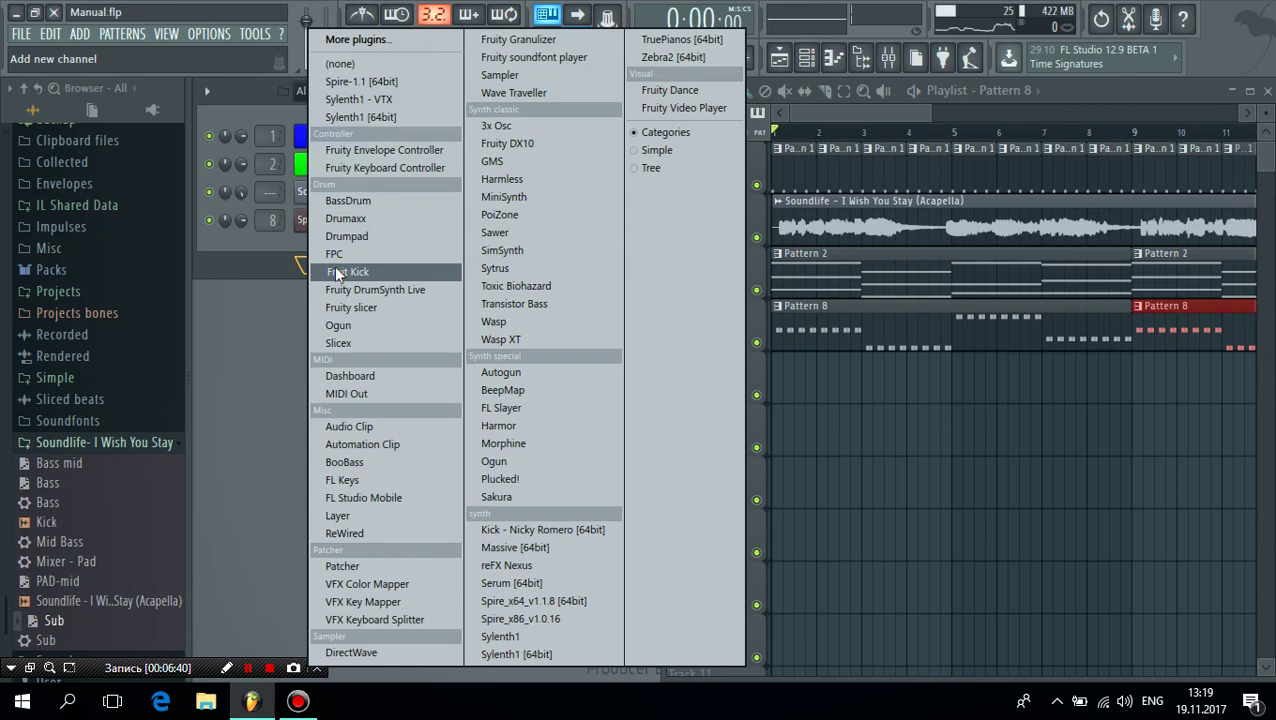
left_click(541, 598)
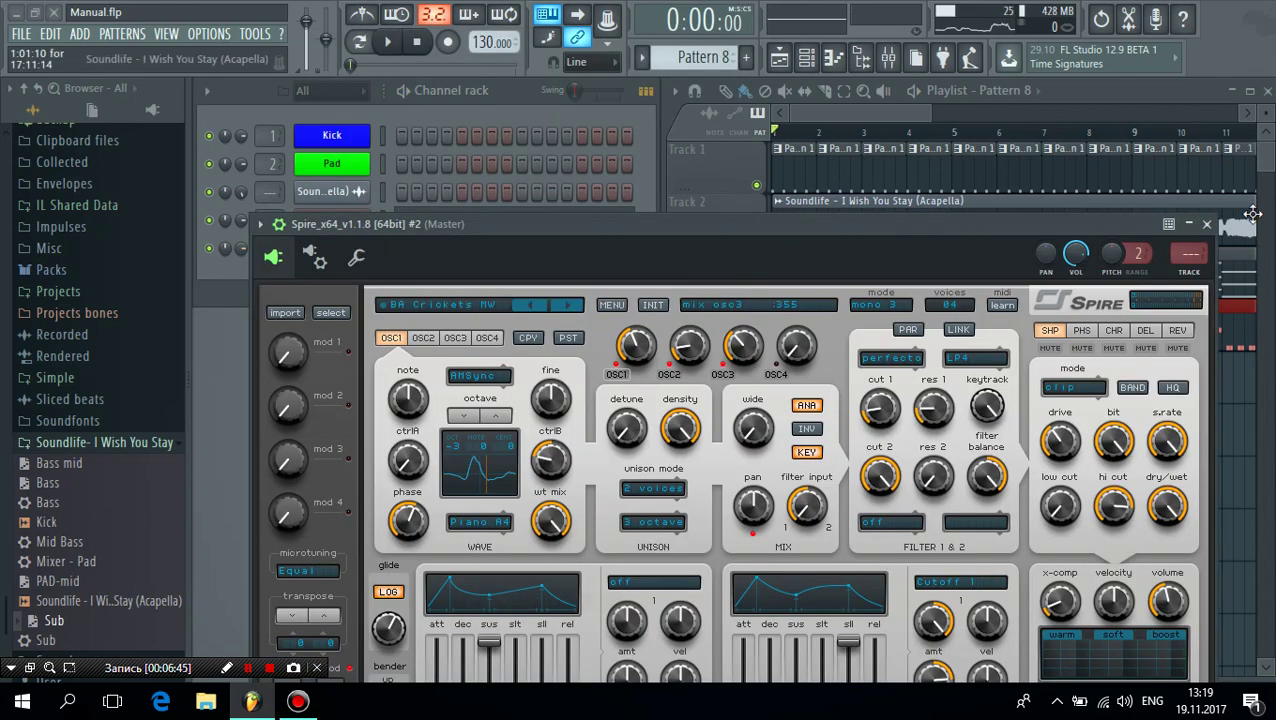
left_click(612, 305)
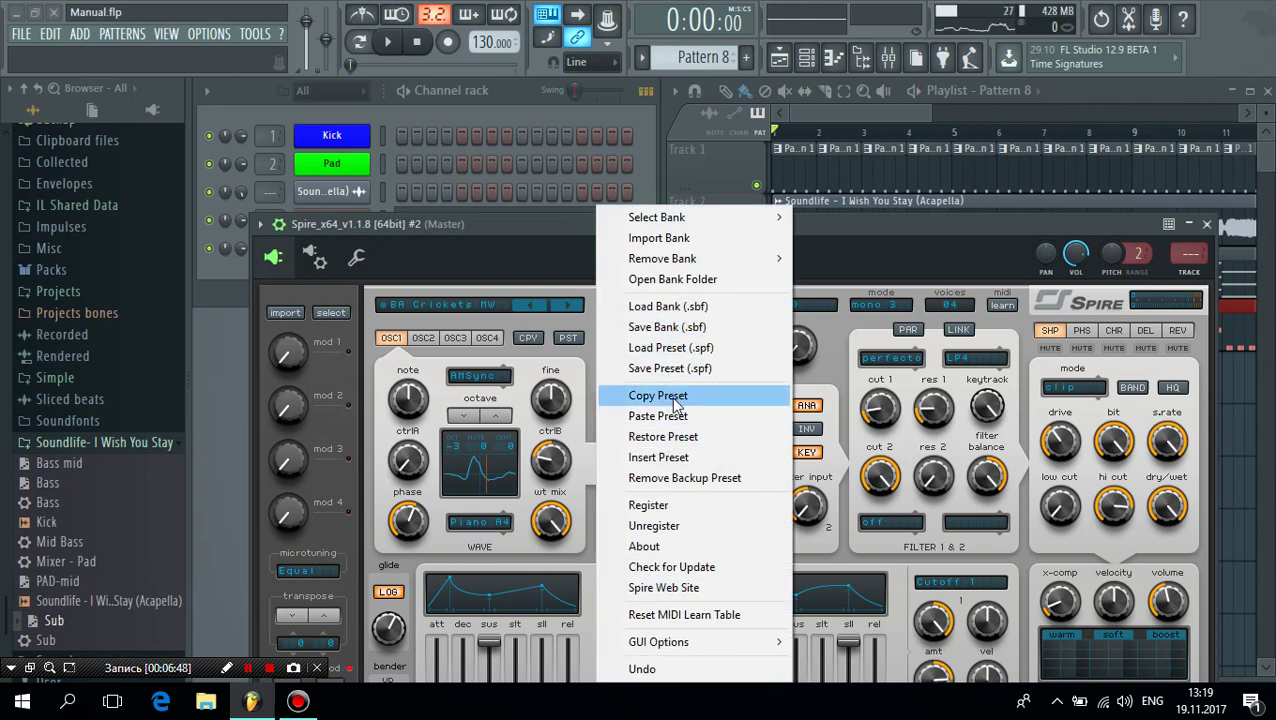
left_click(680, 348)
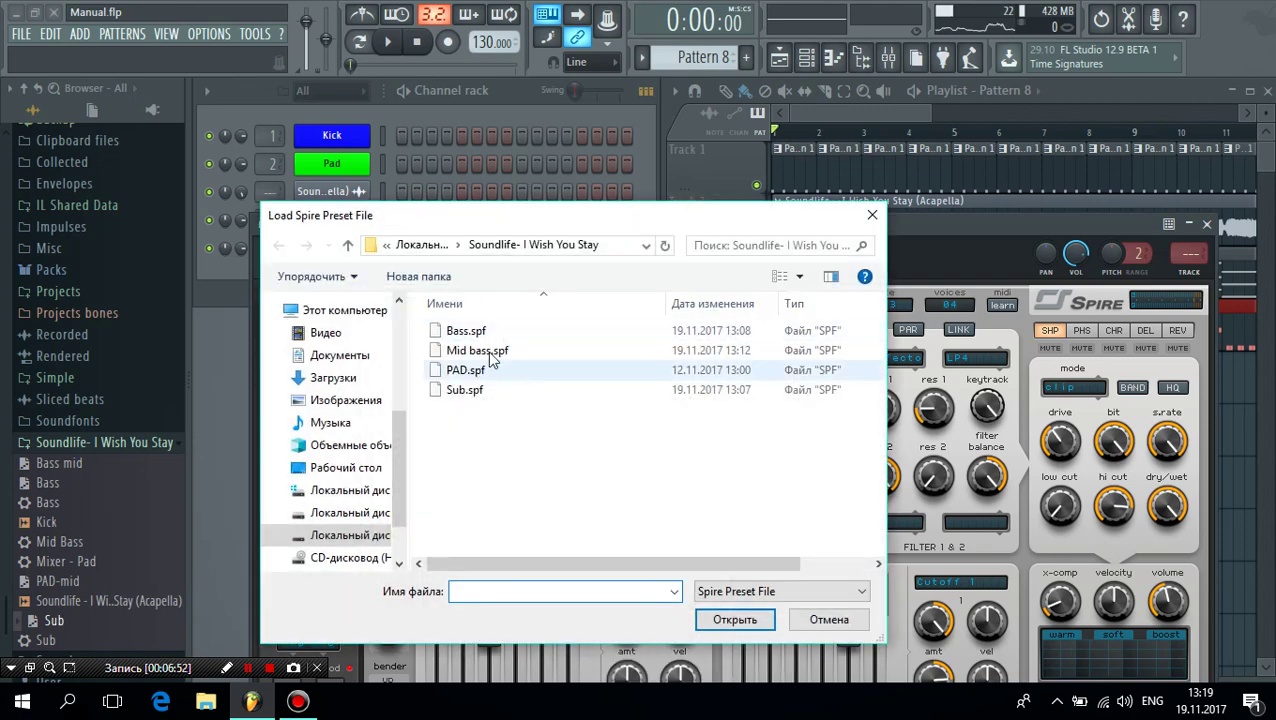
double_click(465, 330)
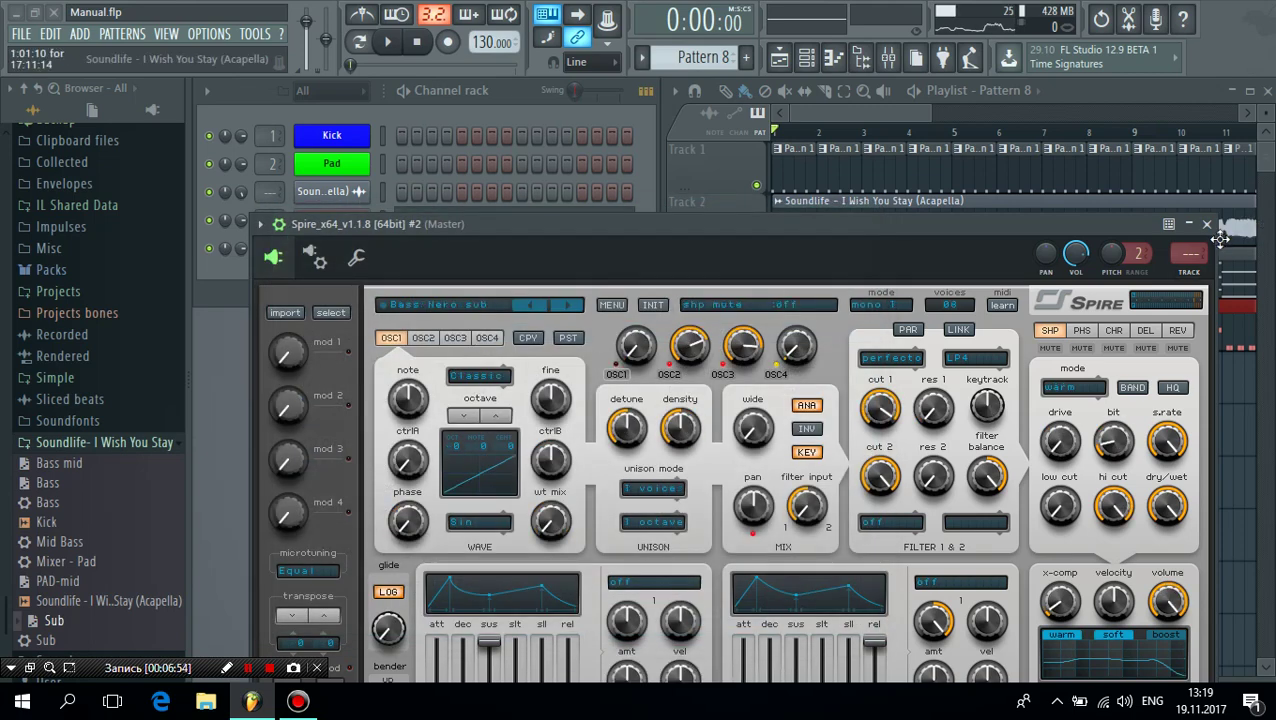
left_click(1207, 225)
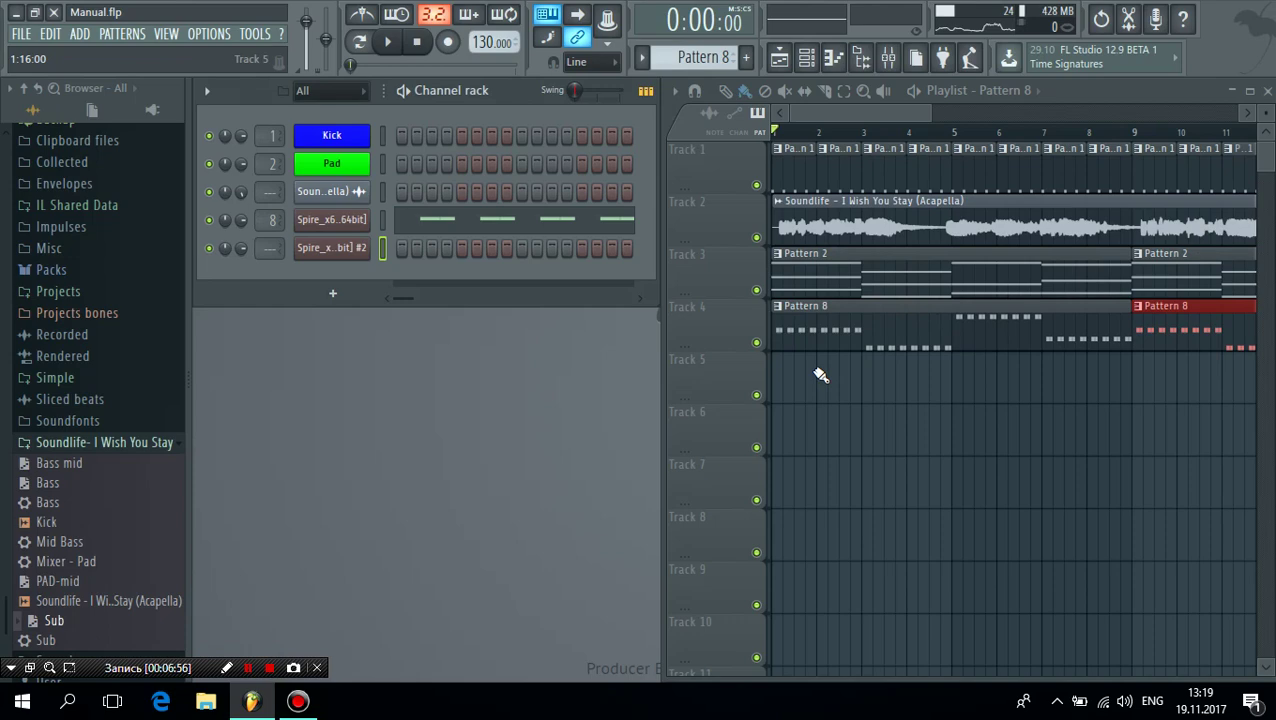
- Switch to Pattern 9 and route the second Spire channel to mixer track 9, showing that track in the mixer
scroll(700, 57, "down", 1)
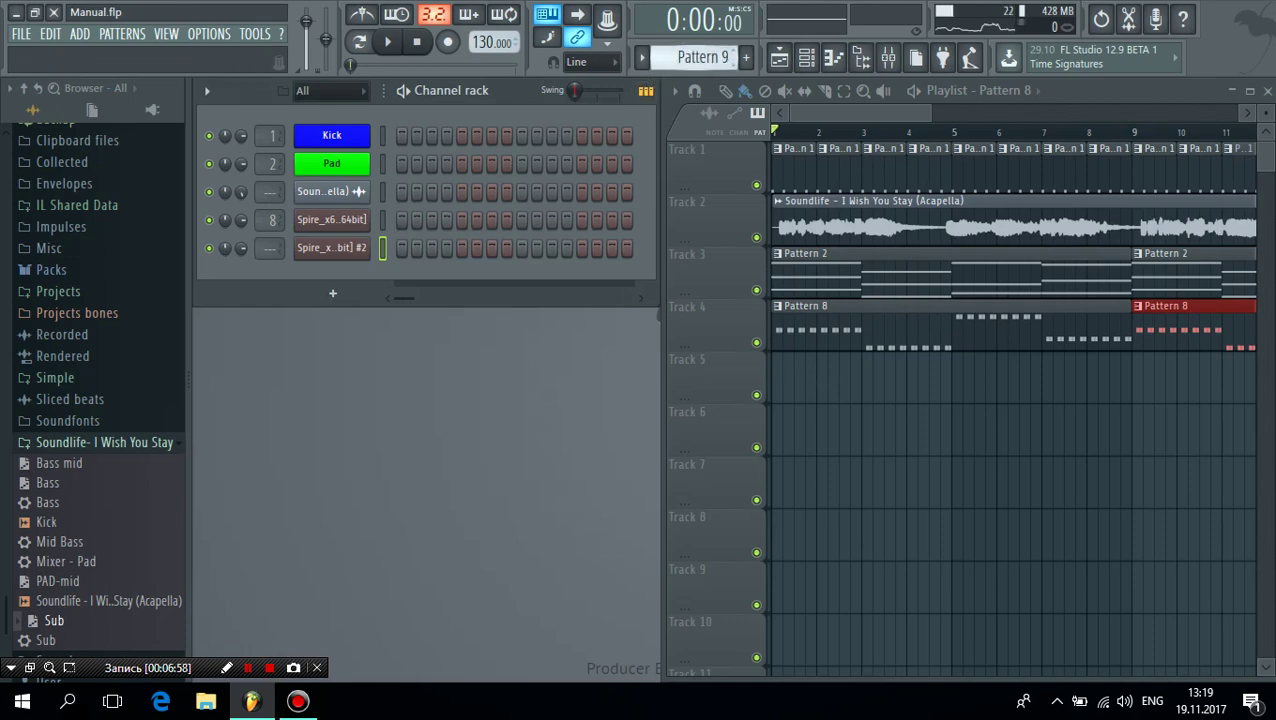
scroll(270, 248, "up", 9)
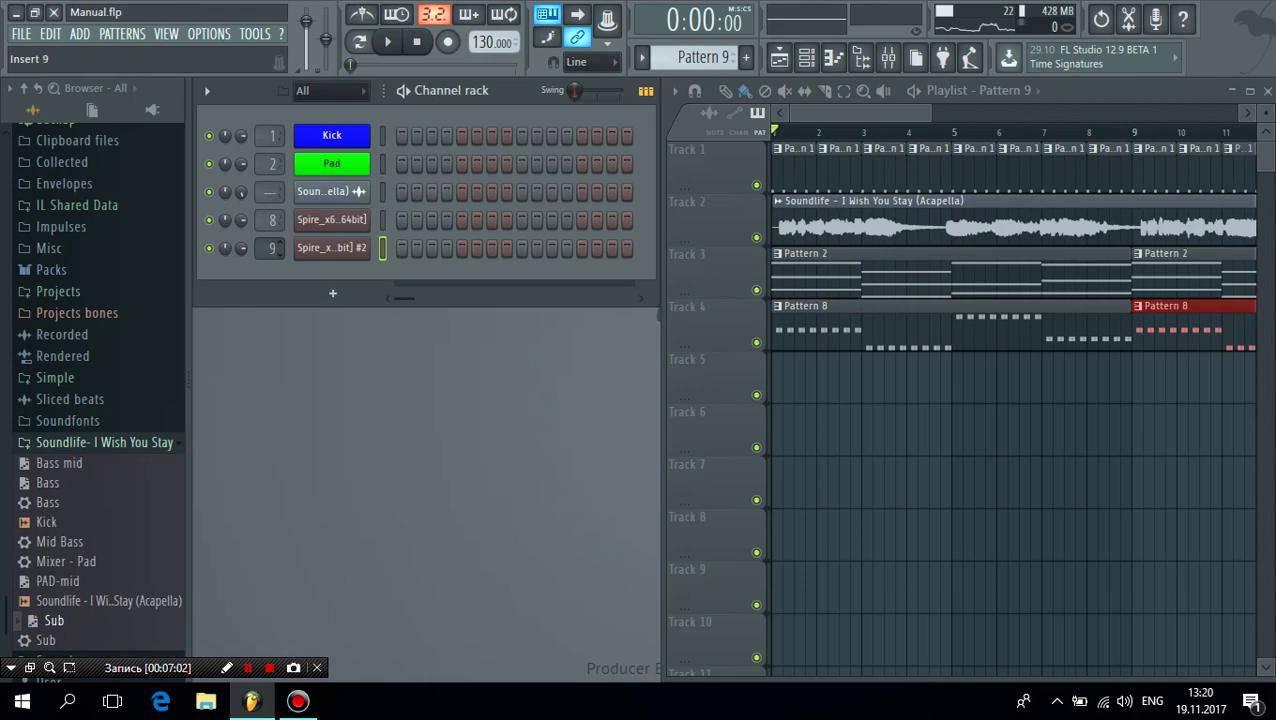
double_click(277, 253)
- Load the Bass mixer preset from the Soundlife- I Wish You Stay folder onto mixer track 9
left_click_drag(92, 615, 88, 577)
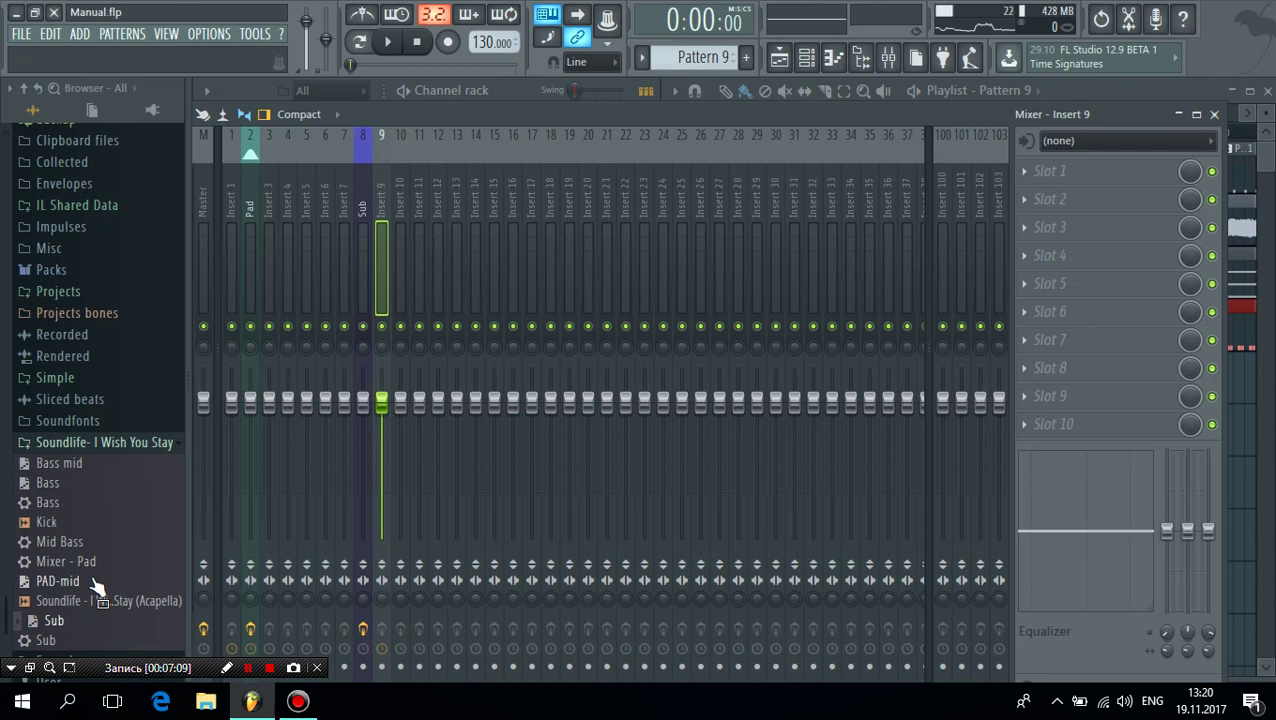
left_click_drag(96, 588, 272, 484)
left_click_drag(390, 252, 380, 201)
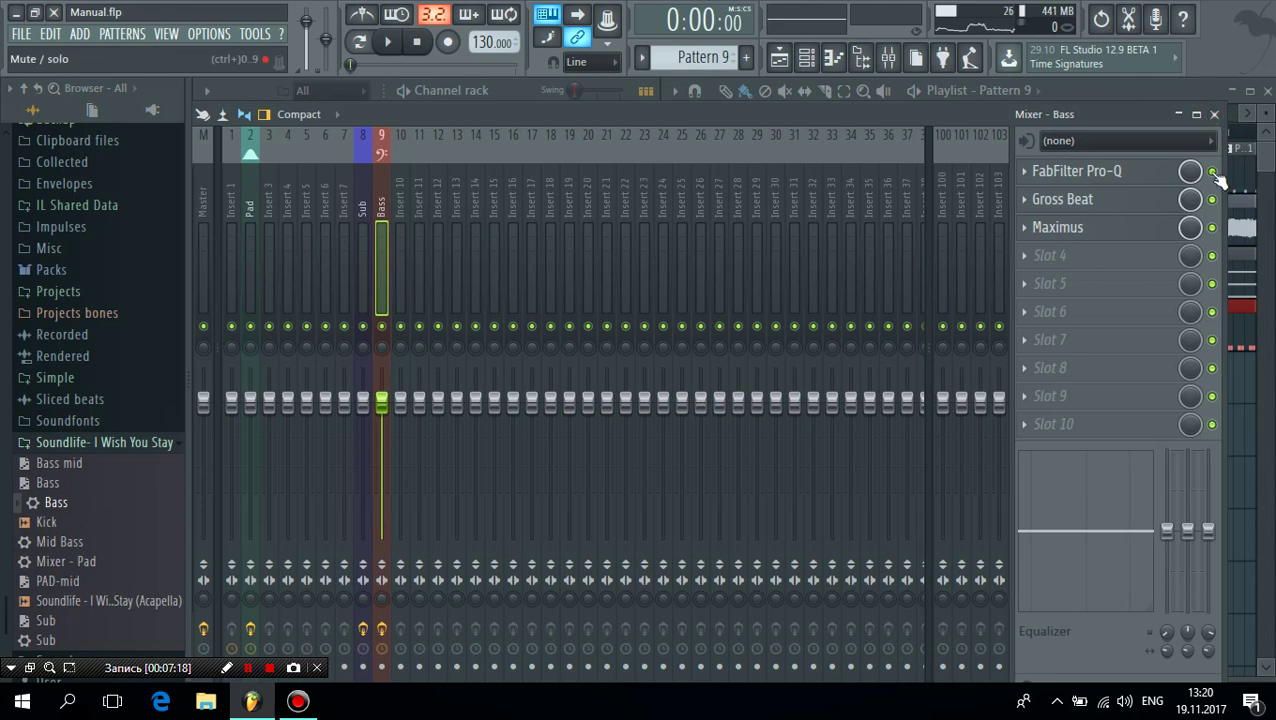
- Load the Bass score from the Soundlife- I Wish You Stay folder into the second Spire channel's piano roll
left_click(1215, 116)
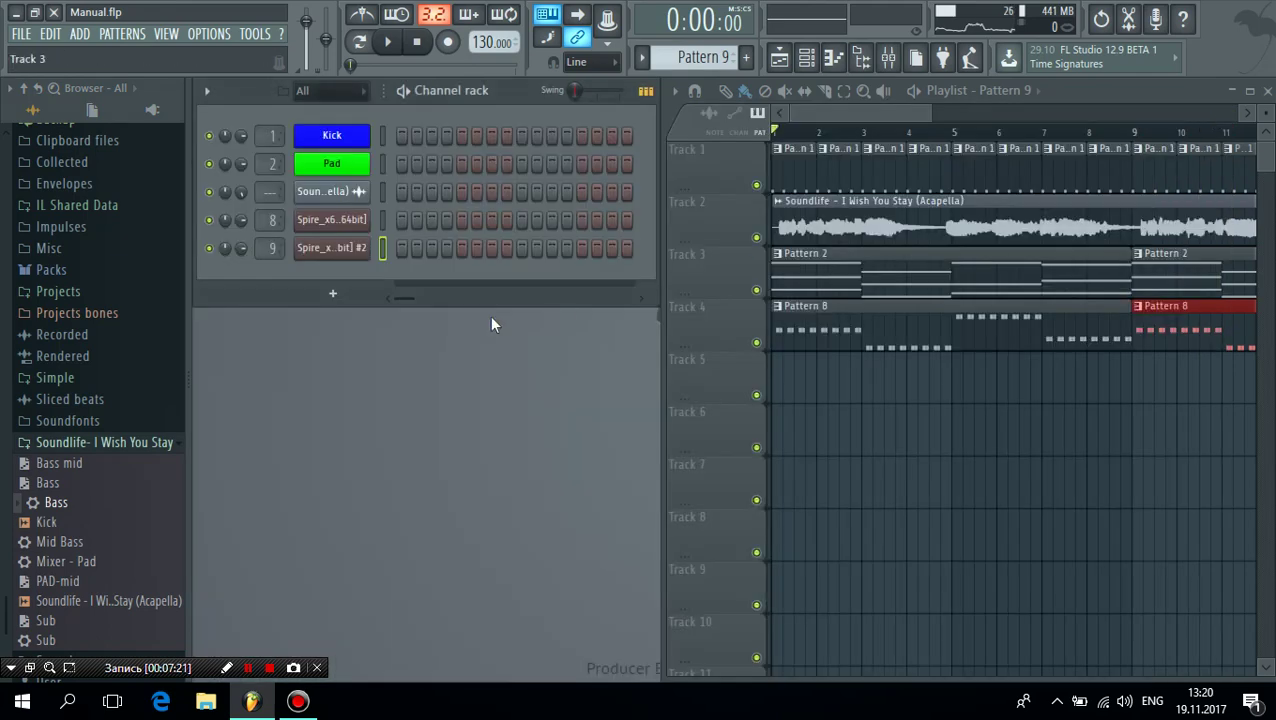
right_click(338, 258)
left_click(455, 247)
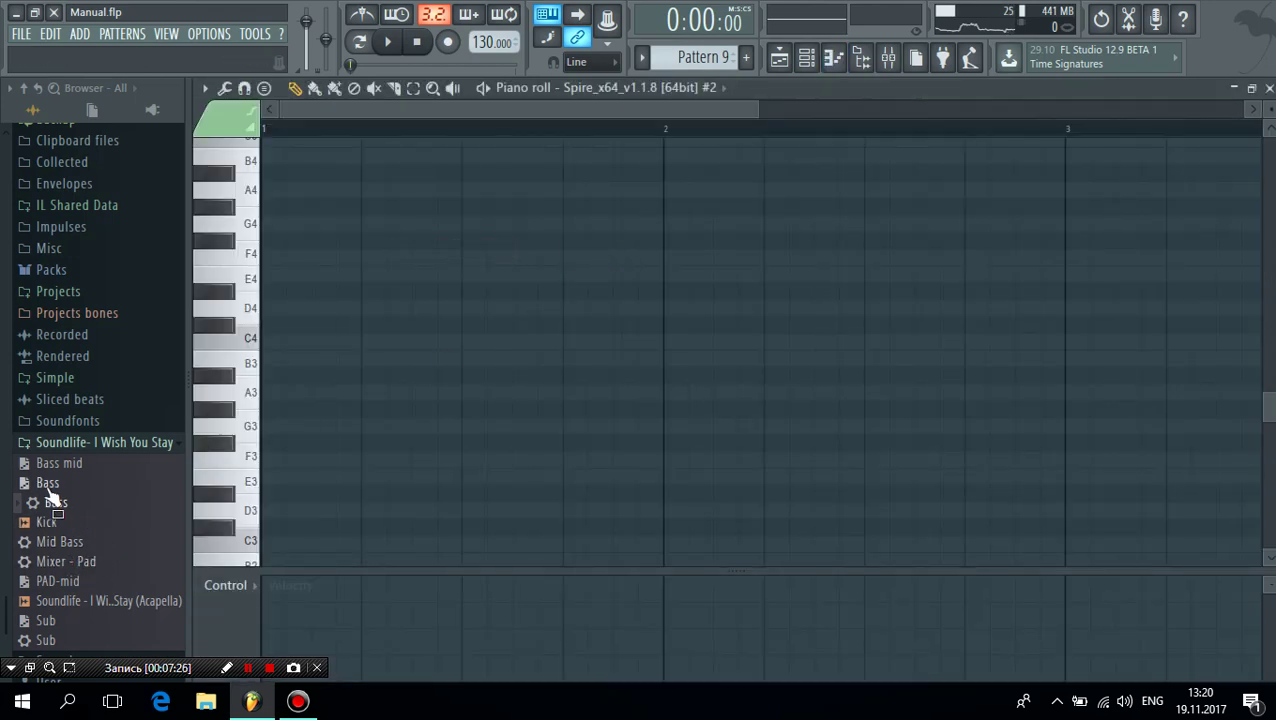
left_click_drag(48, 488, 672, 419)
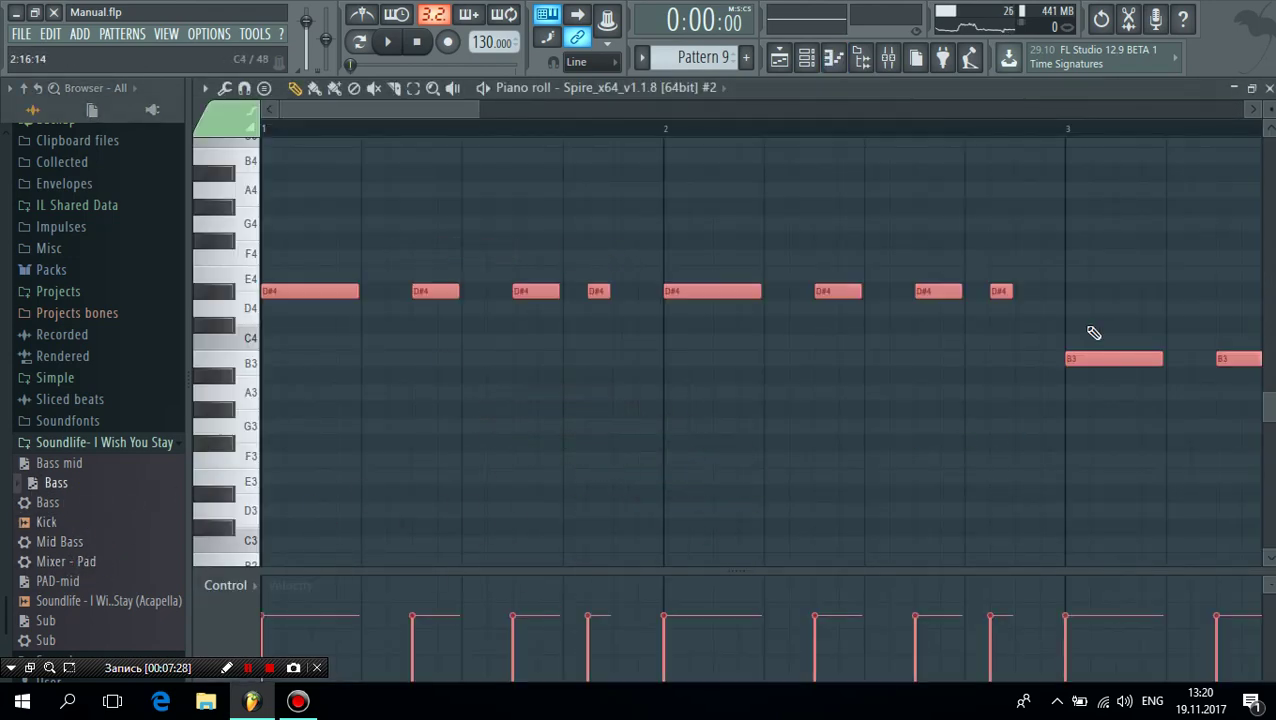
left_click(1268, 89)
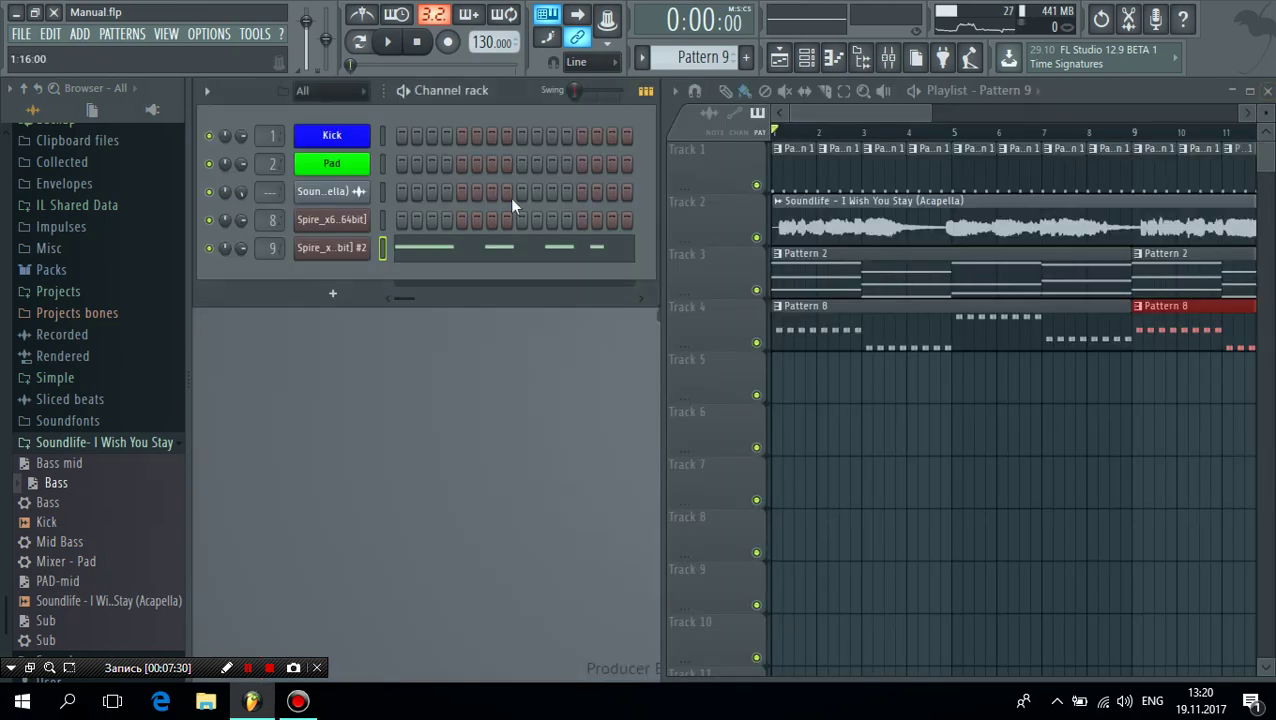
- Review the second Spire channel's bass notes in the piano roll and play Pattern 9 in pattern mode
left_click(420, 263)
left_click_drag(479, 111, 310, 97)
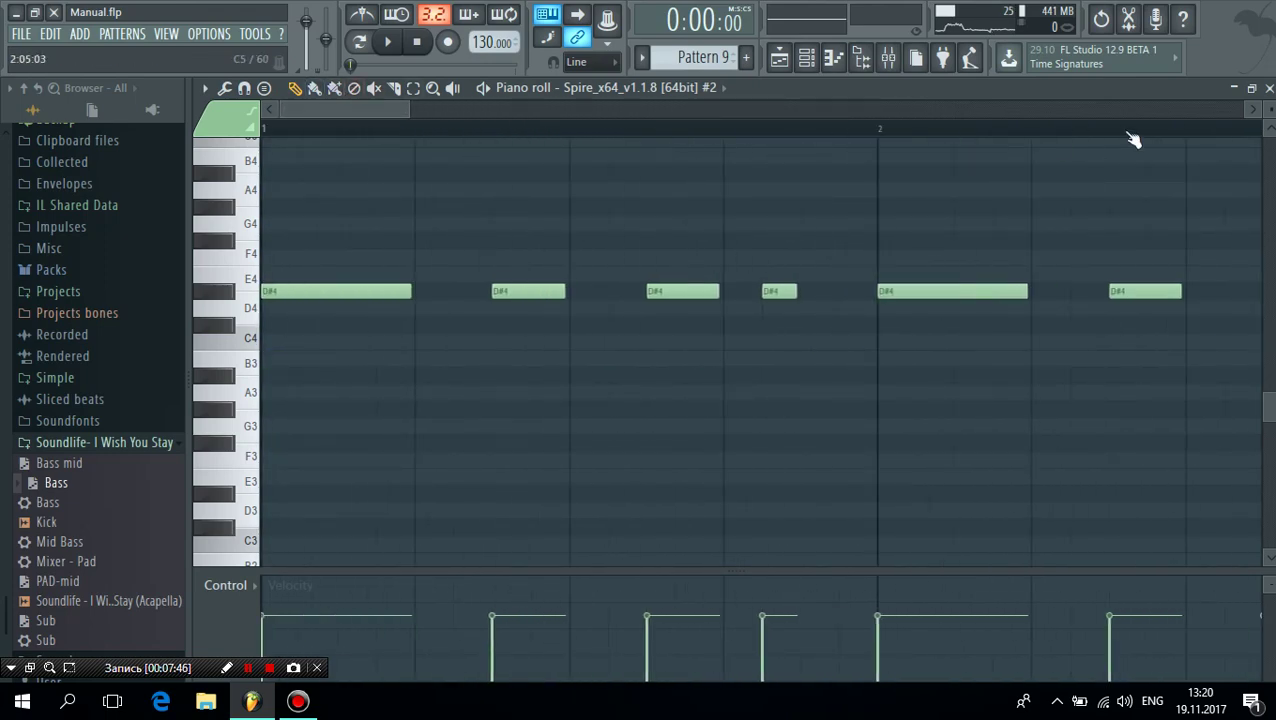
left_click(1268, 88)
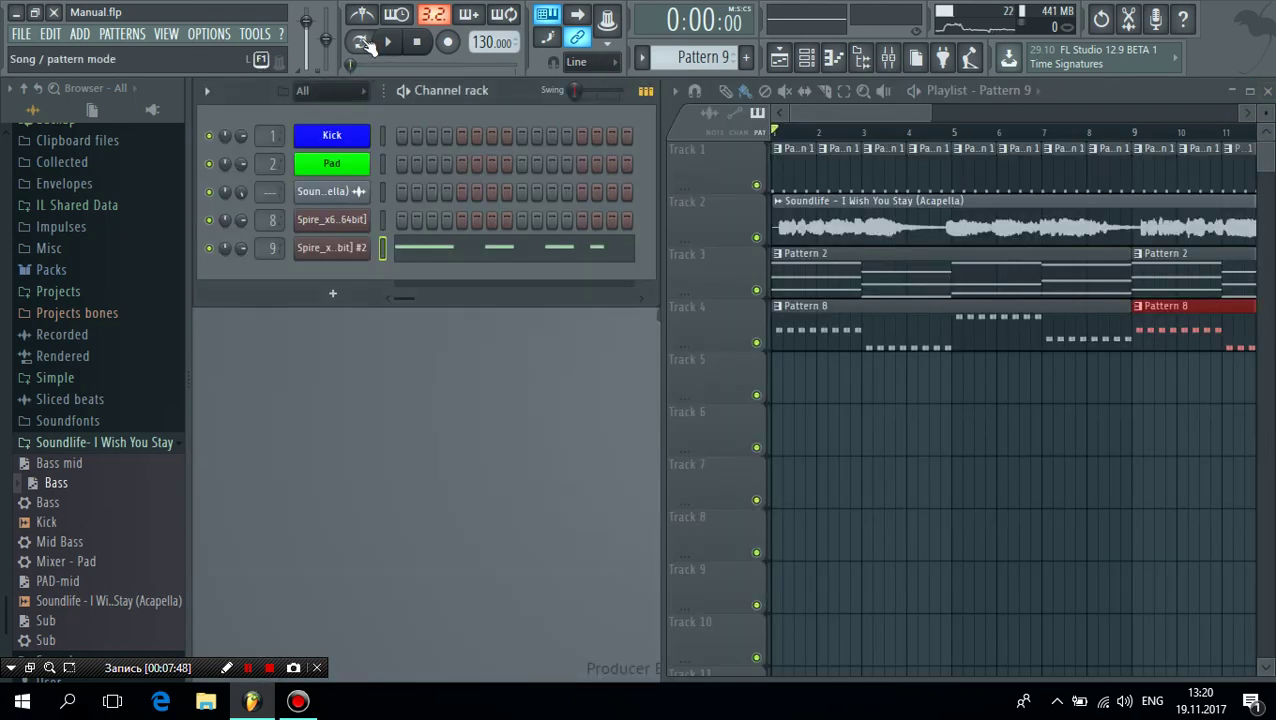
left_click(362, 43)
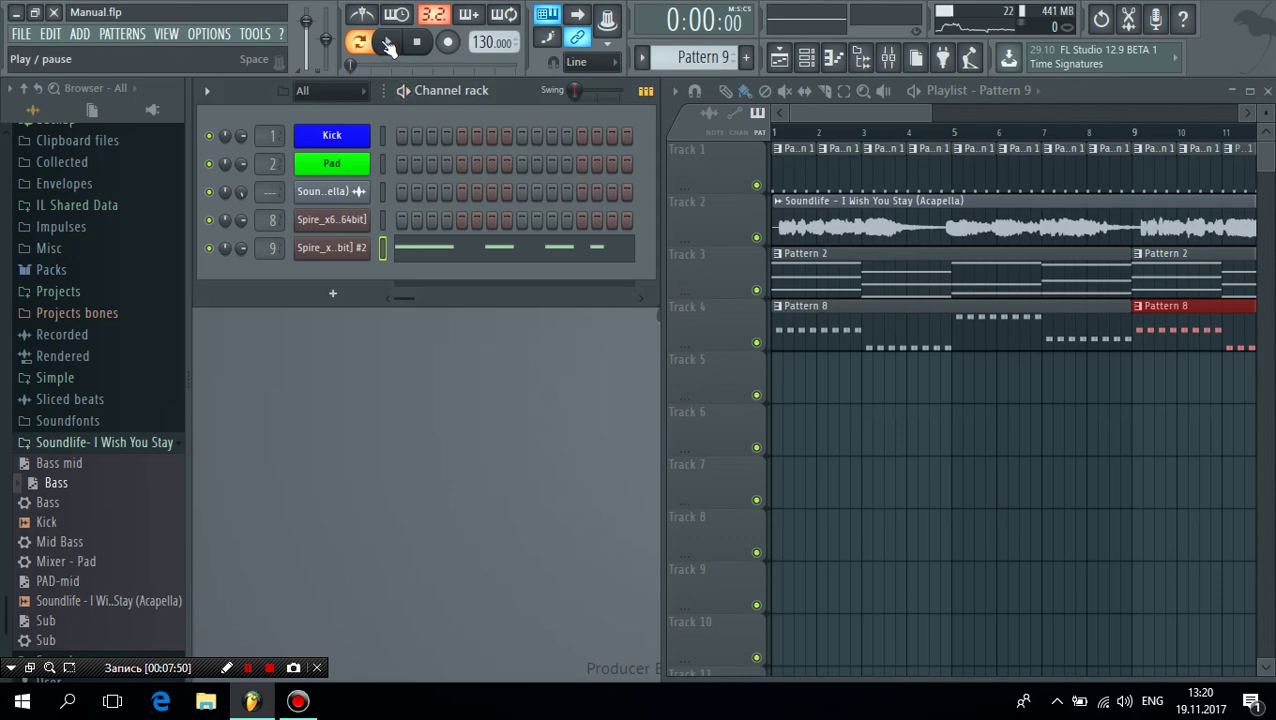
left_click(389, 45)
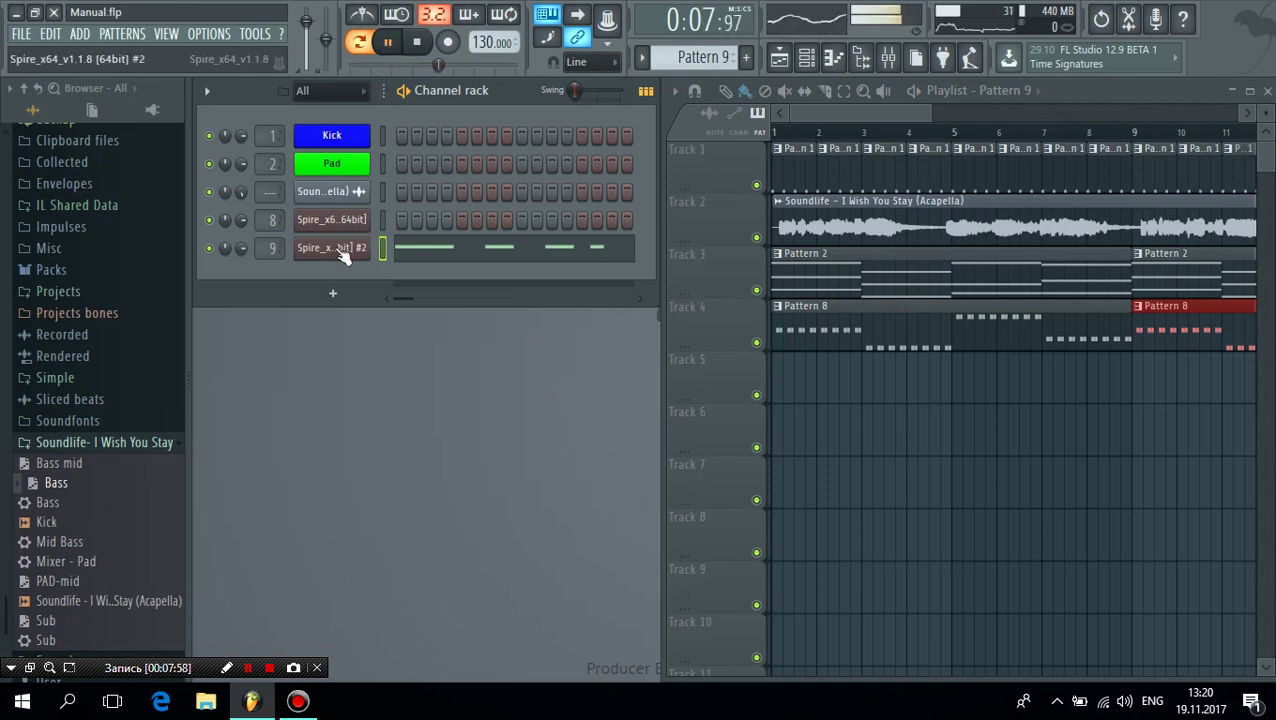
- Inspect the delay and reverb settings of the second Spire channel and replay Pattern 9 briefly
left_click(341, 256)
left_click(391, 45)
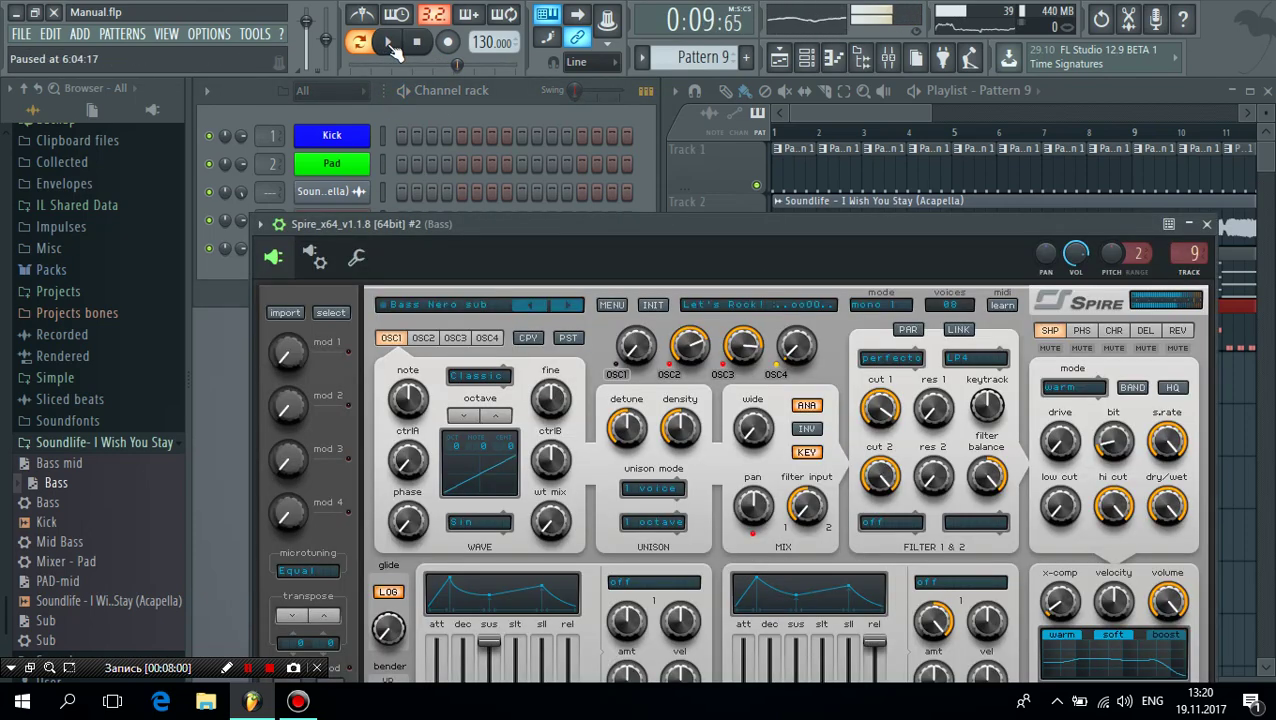
left_click(1145, 331)
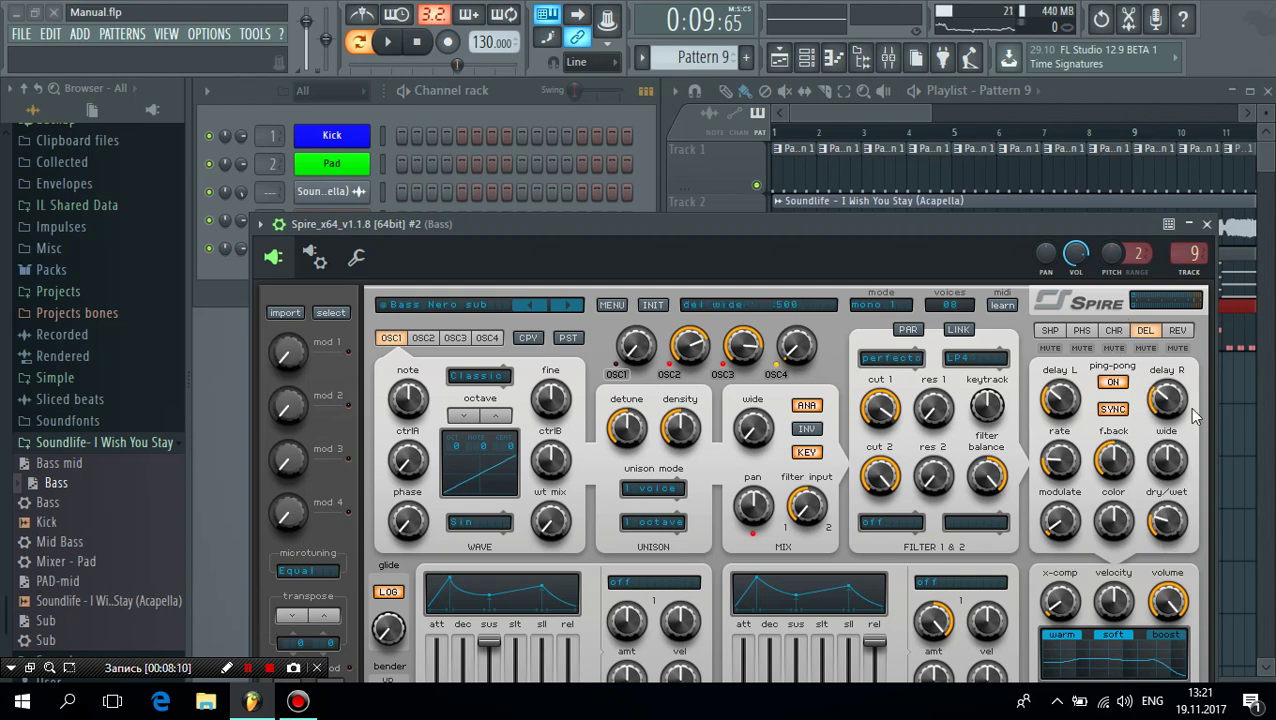
left_click(1180, 331)
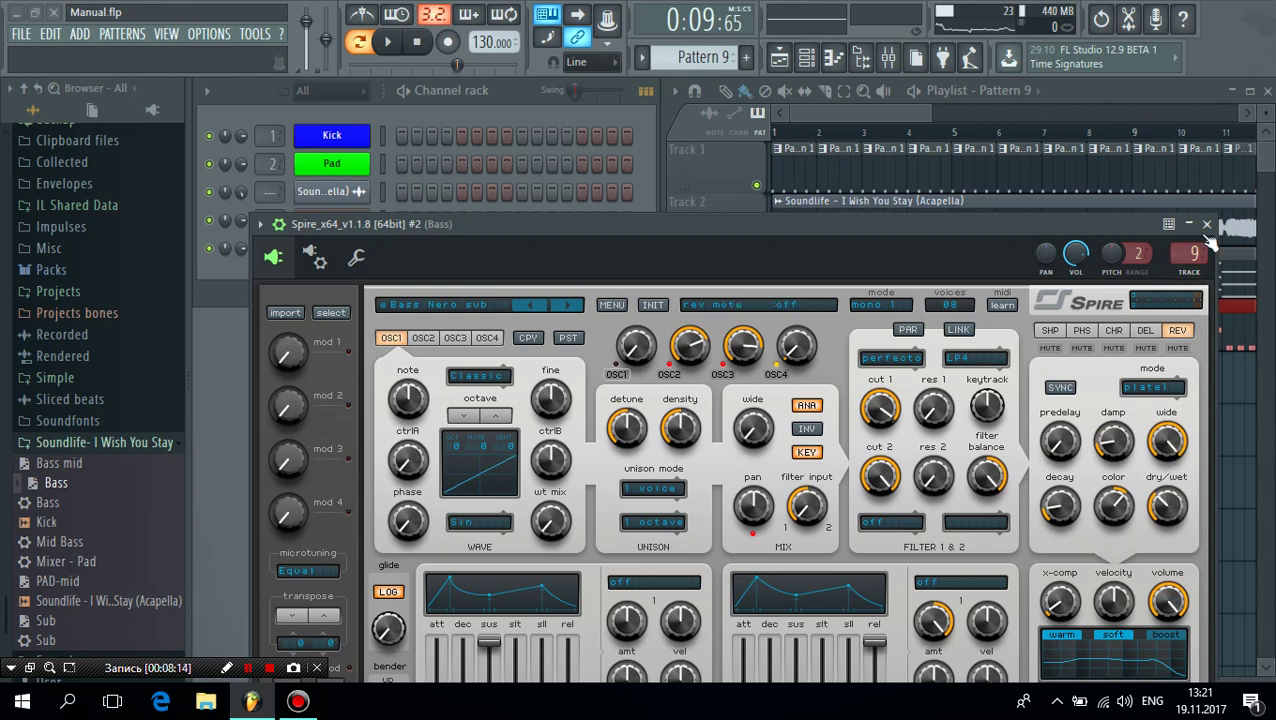
left_click(1207, 224)
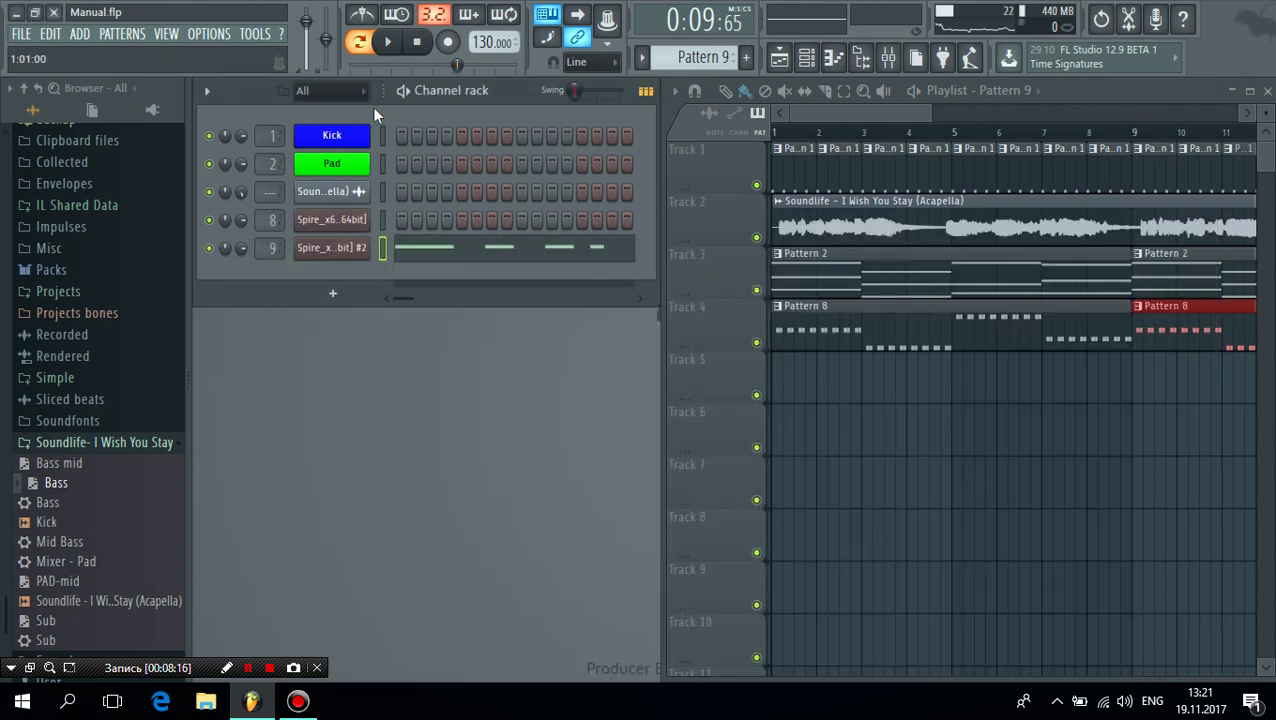
left_click(389, 42)
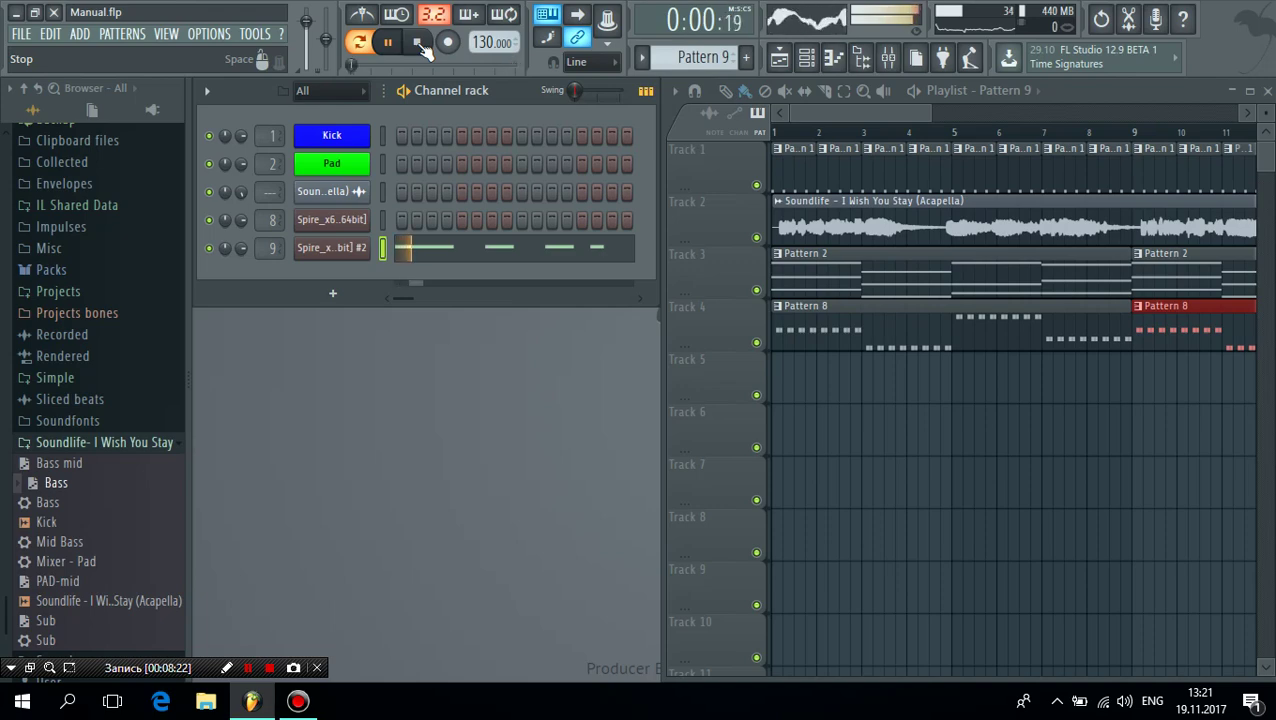
left_click(421, 47)
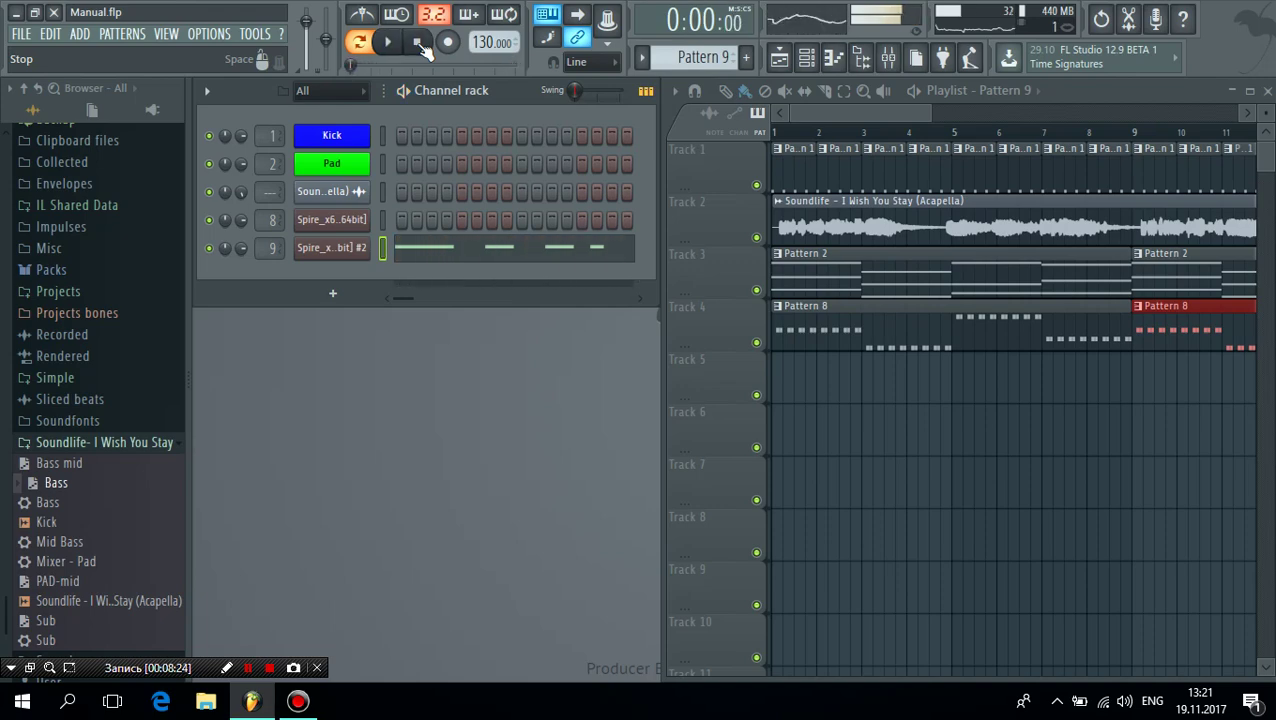
- Open FabFilter Pro-Q on the Bass mixer track and enable it while Pattern 9 plays
left_click(268, 248)
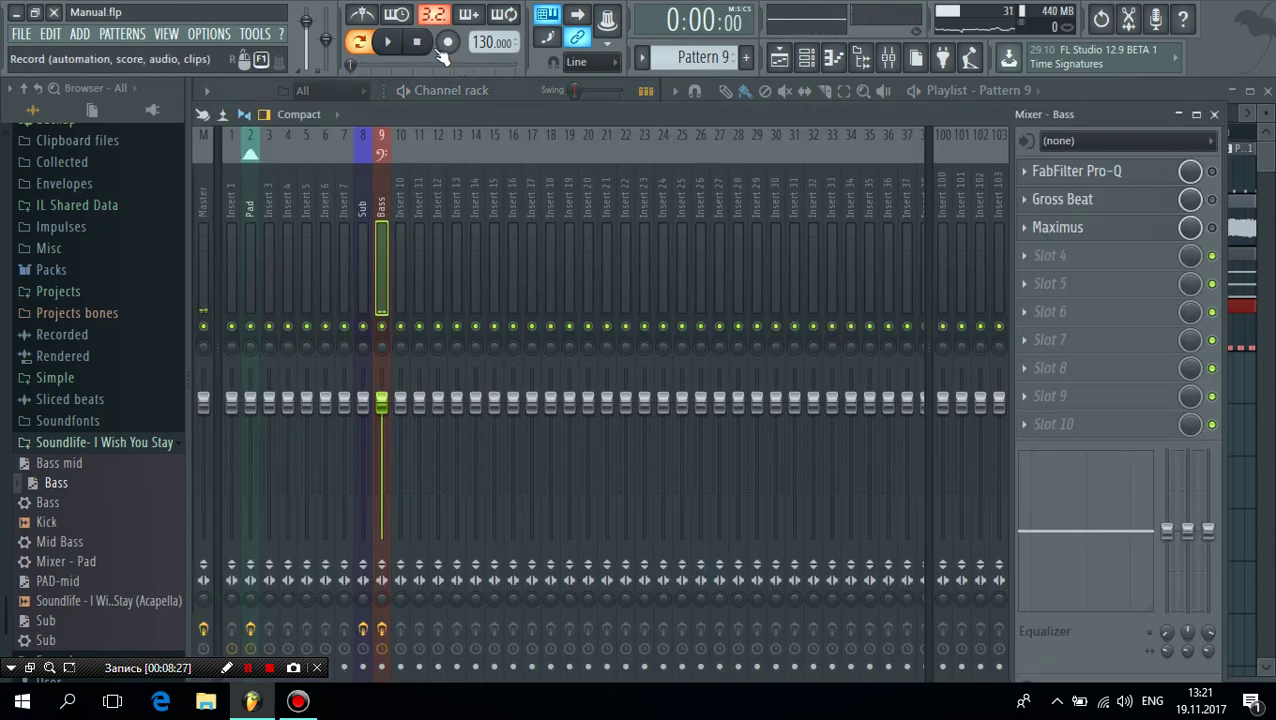
left_click(1114, 175)
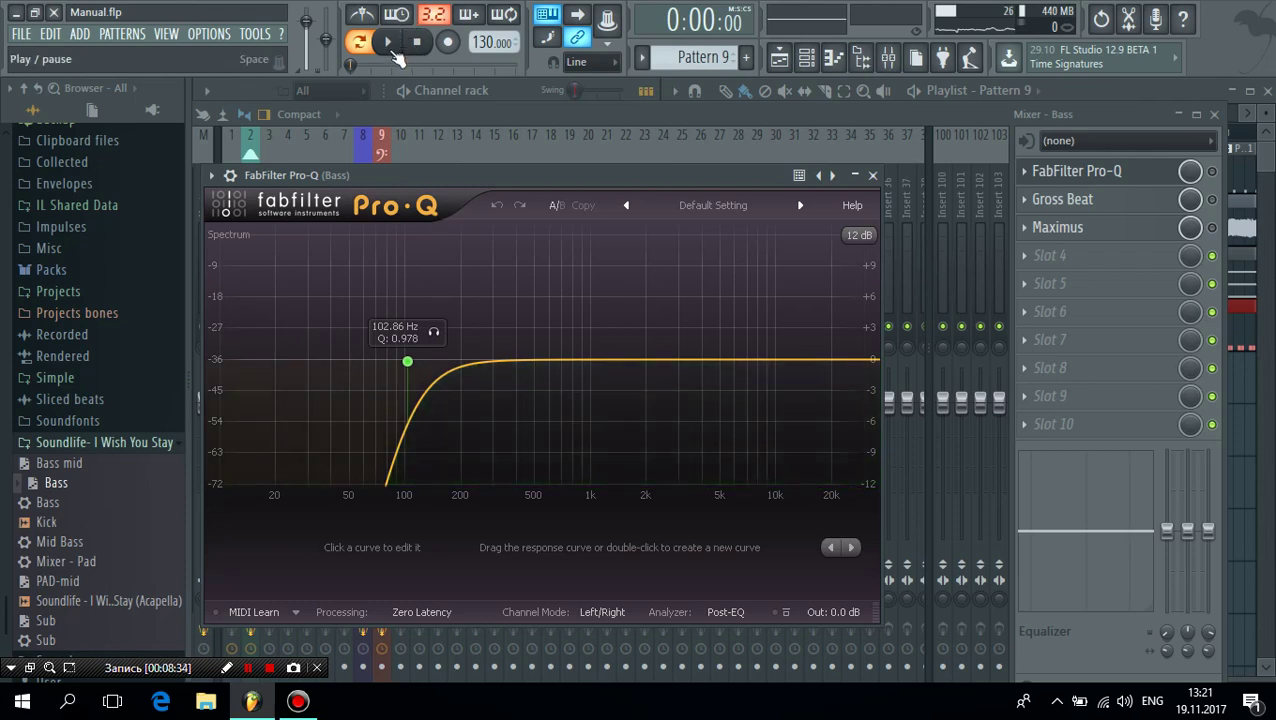
left_click(396, 50)
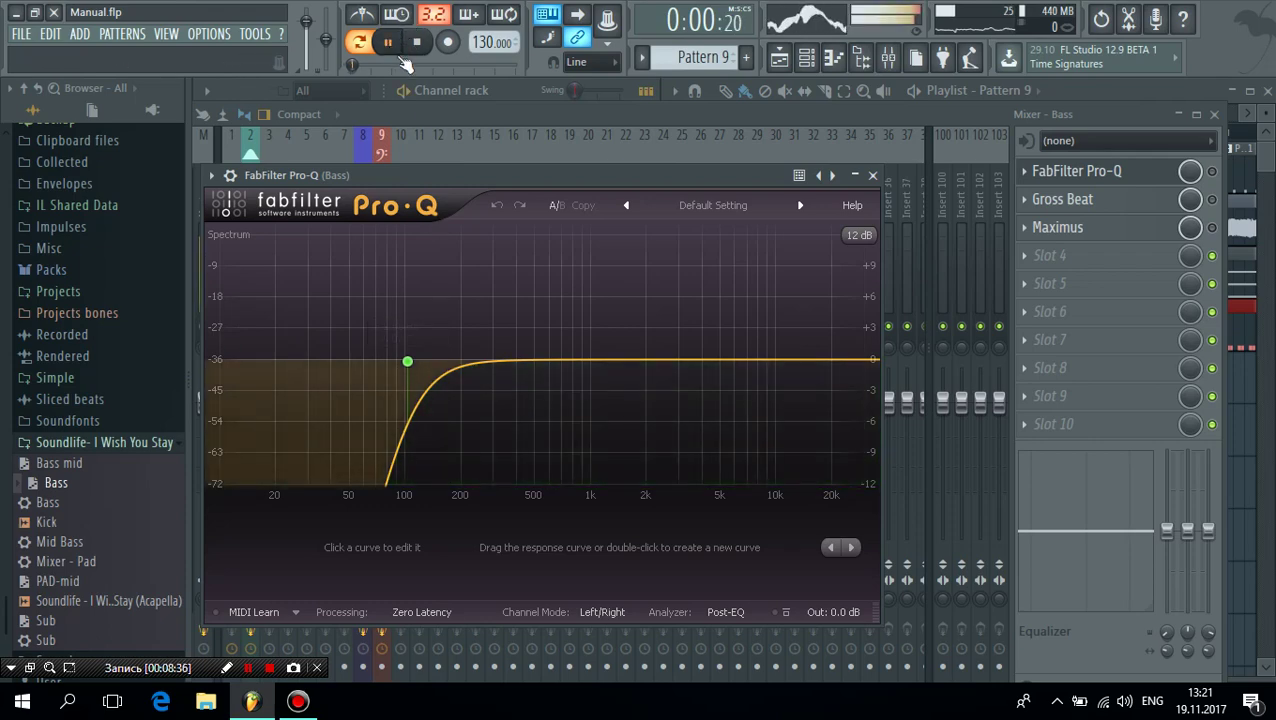
left_click(1213, 172)
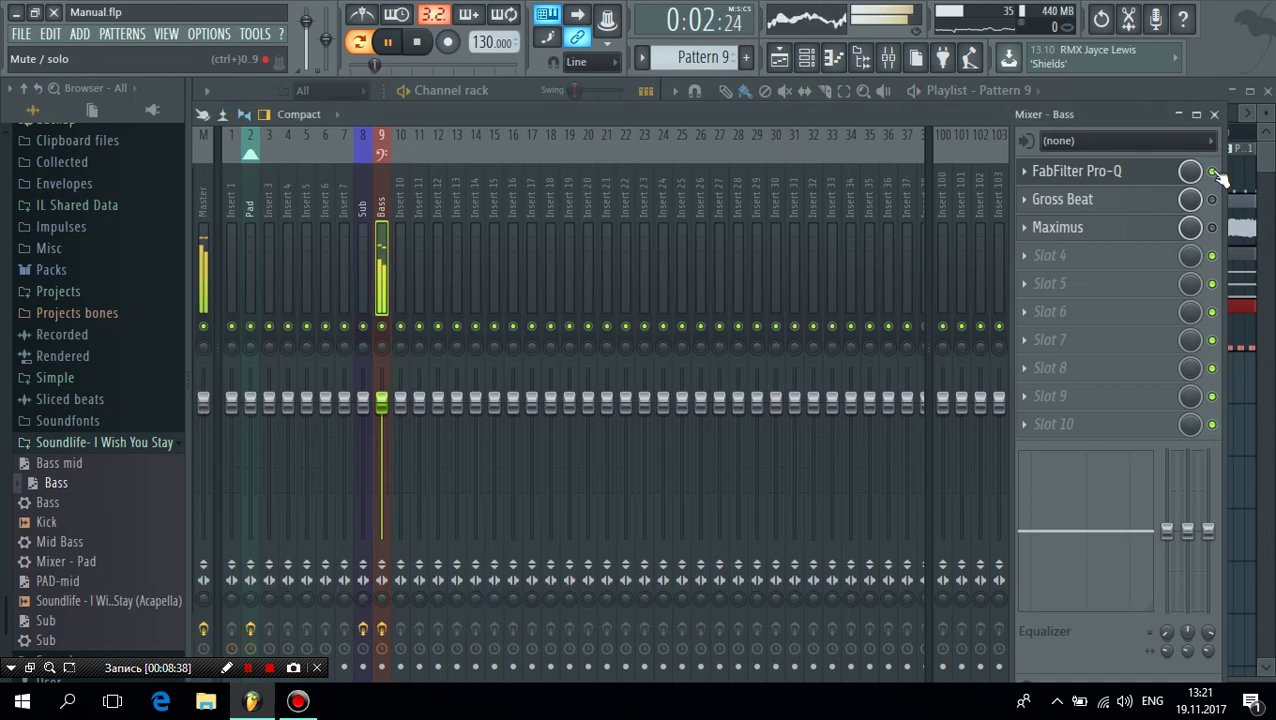
- Audition Pro-Q's low-cut band in solo against the playing bass spectrum and pause playback
left_click(1150, 178)
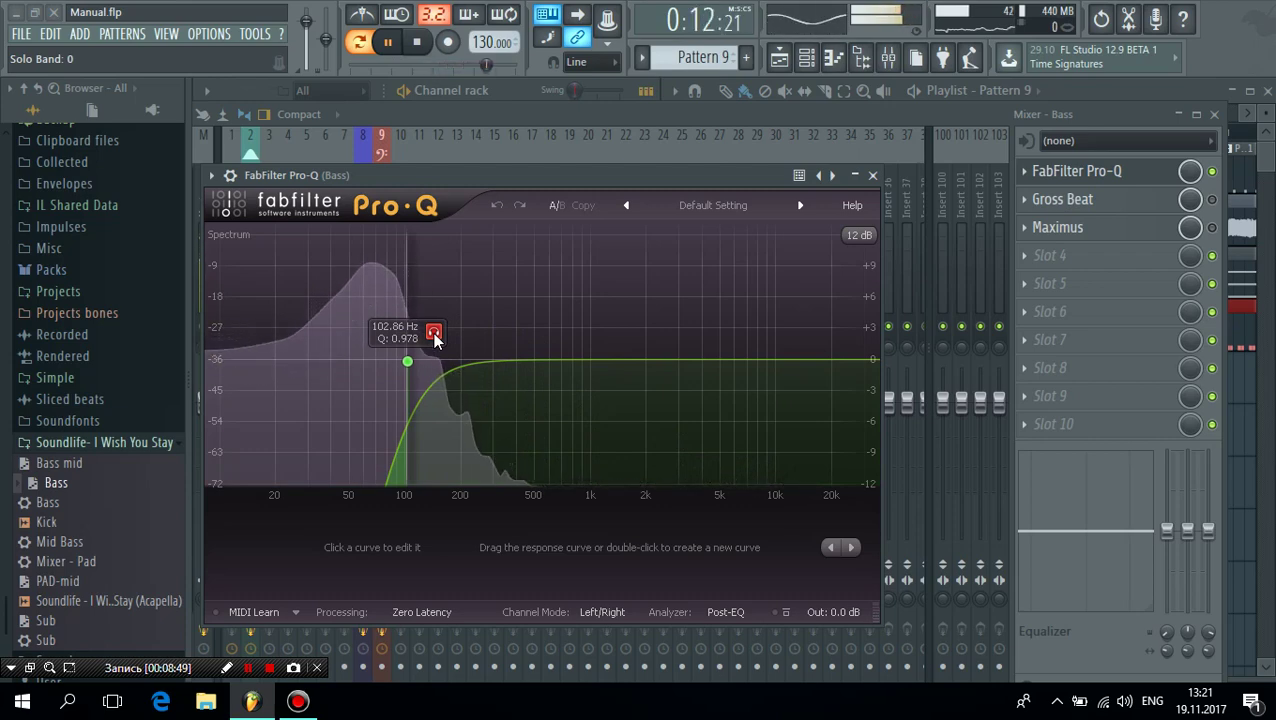
left_click(434, 333)
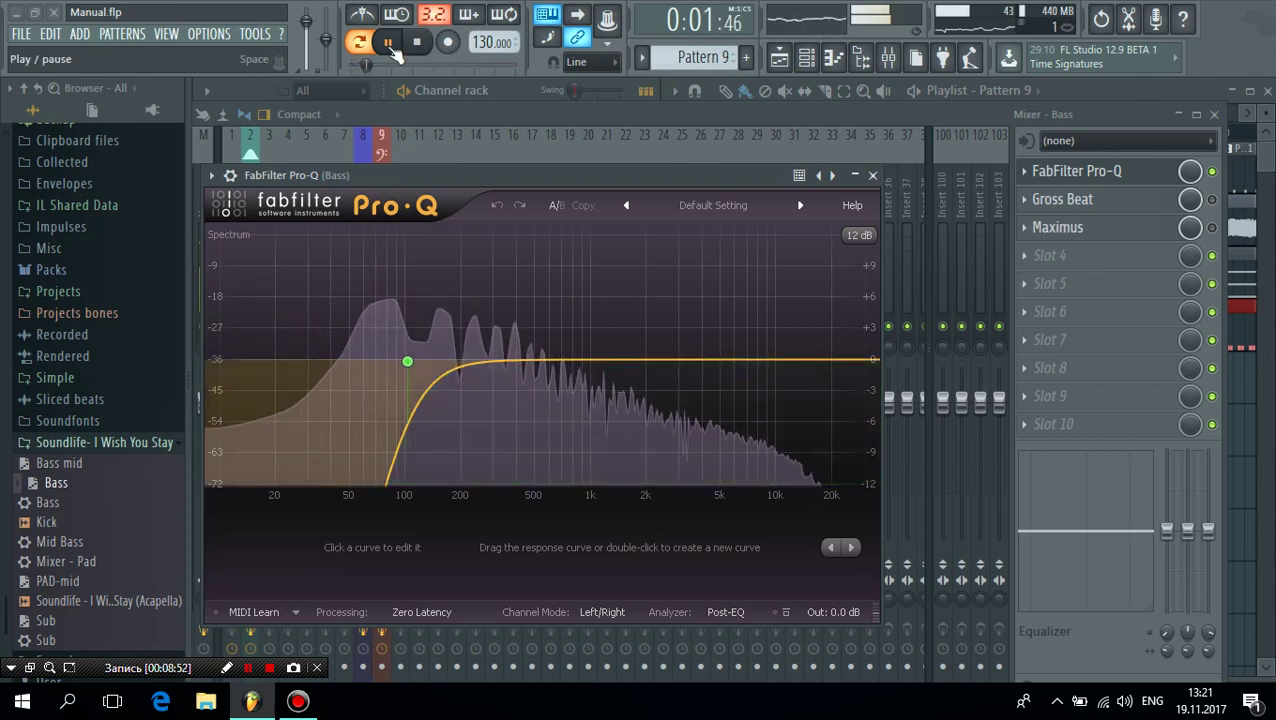
left_click(388, 42)
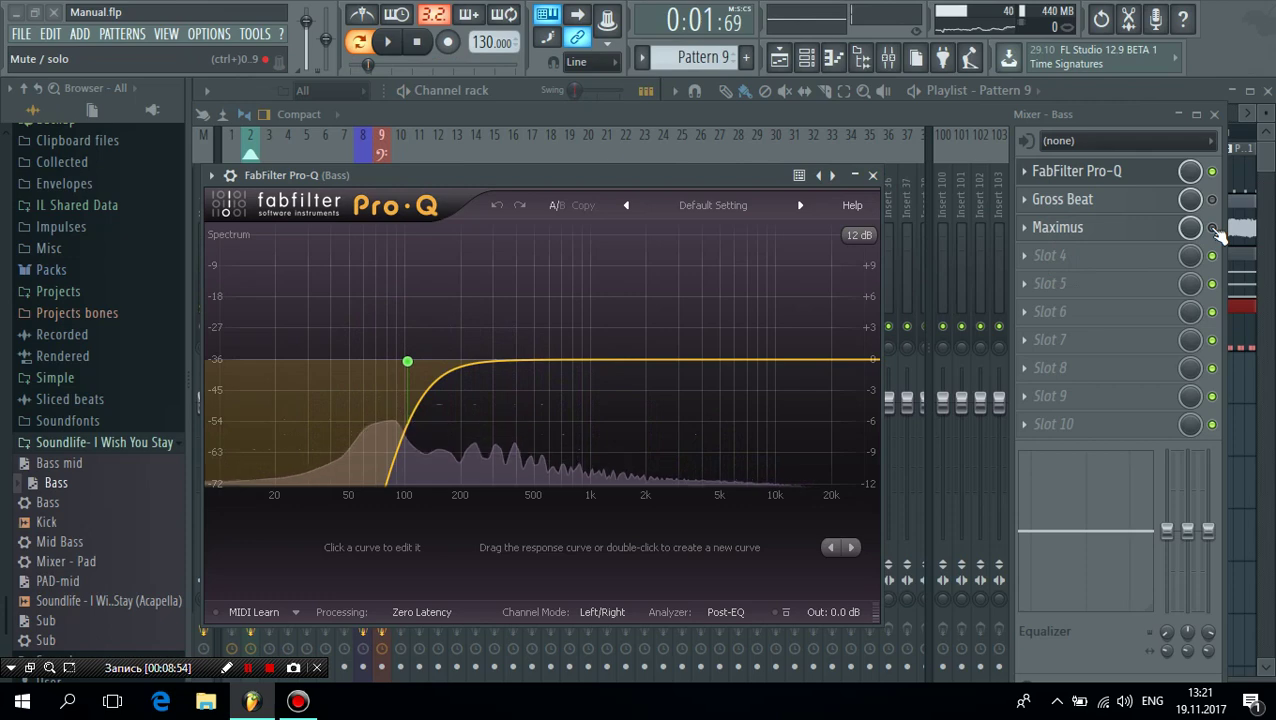
- Enable Maximus on the Bass mixer track and compare the playing bass with the effect bypassed and active
left_click(1213, 229)
key("Escape")
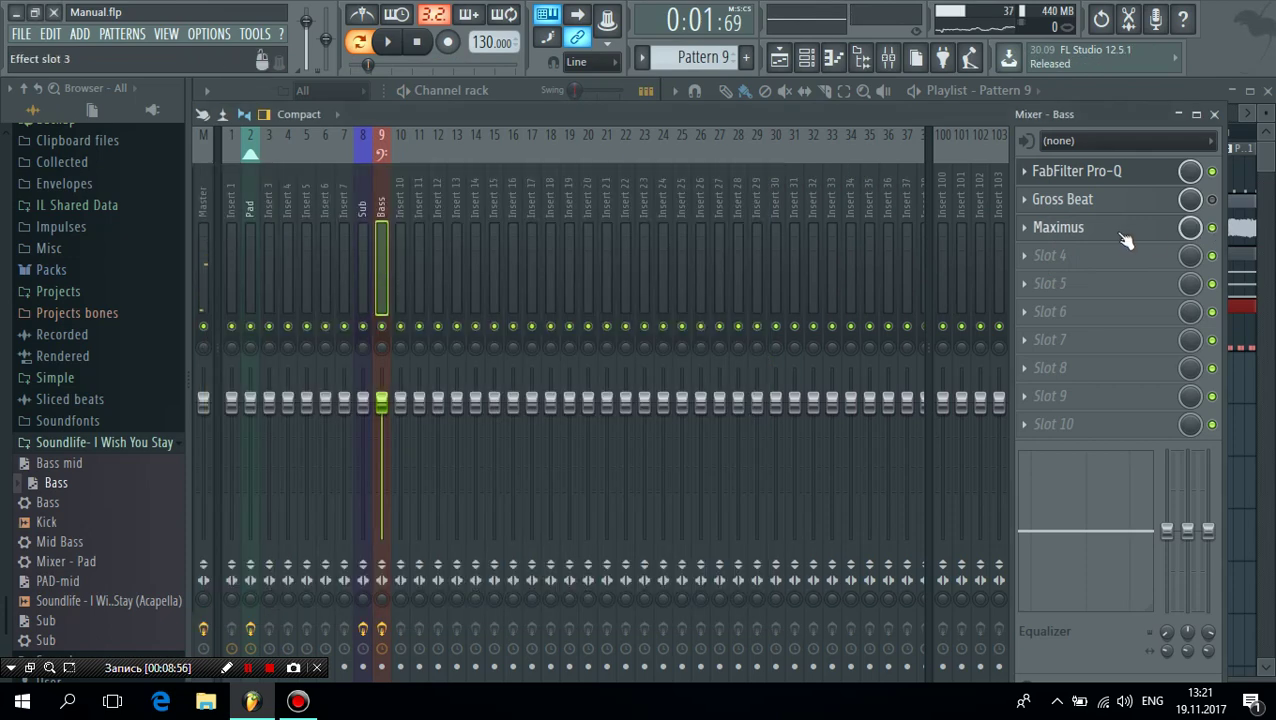
left_click(1115, 235)
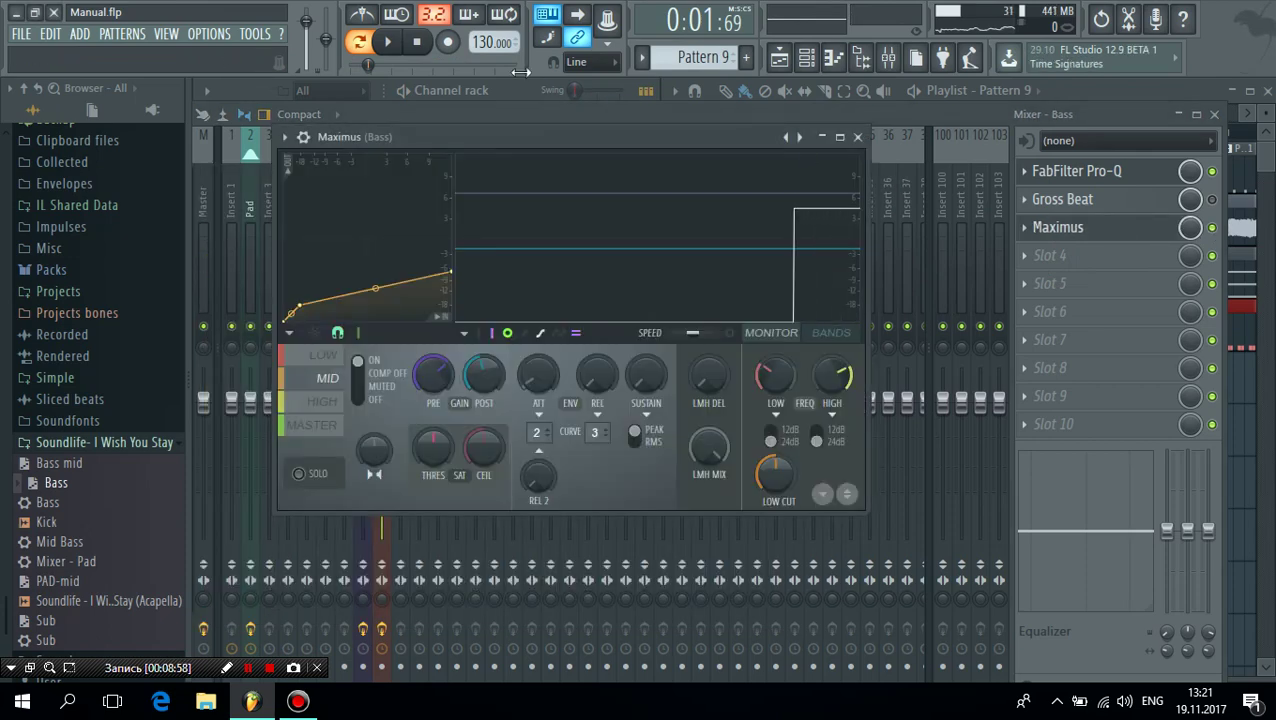
left_click(390, 44)
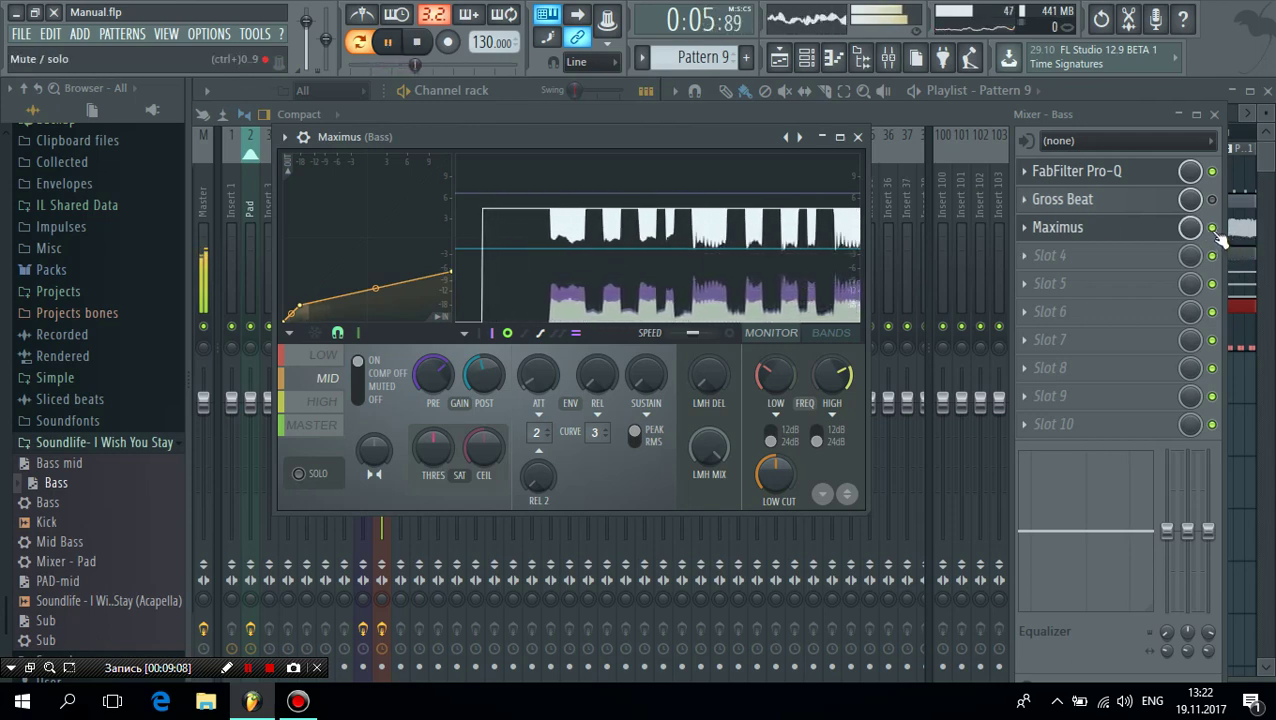
left_click(1212, 228)
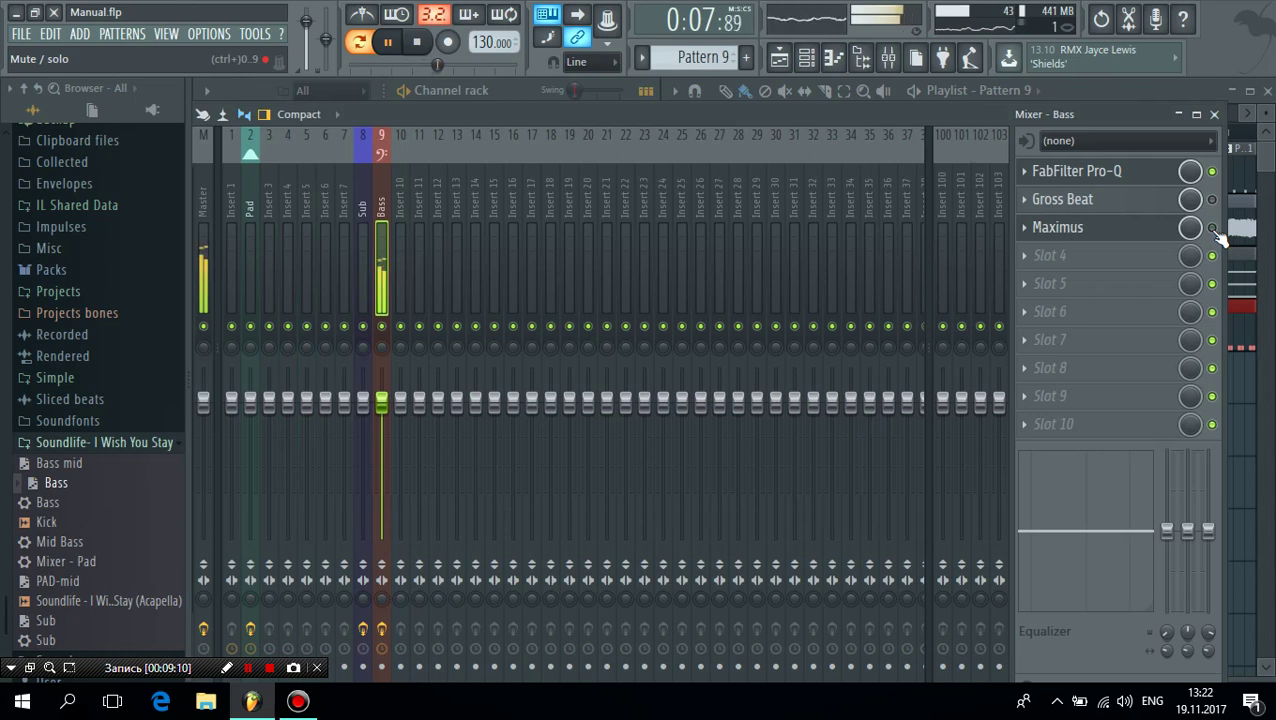
left_click(1212, 228)
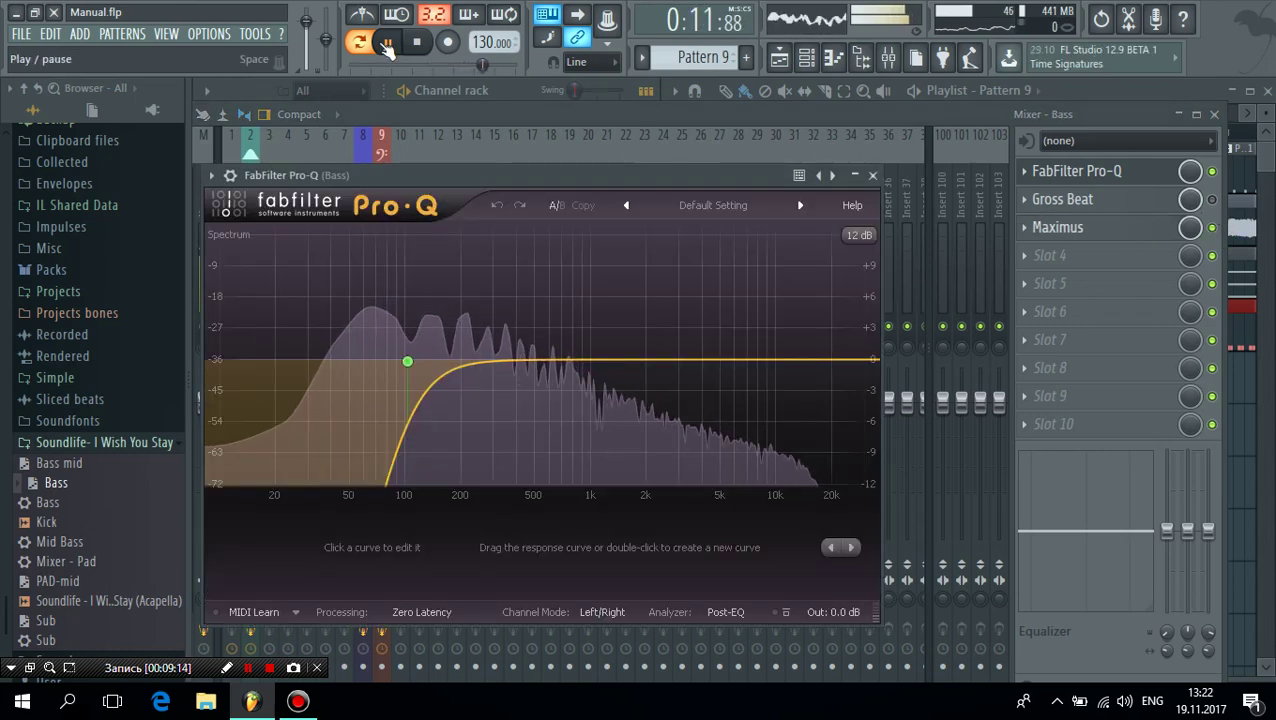
key("space")
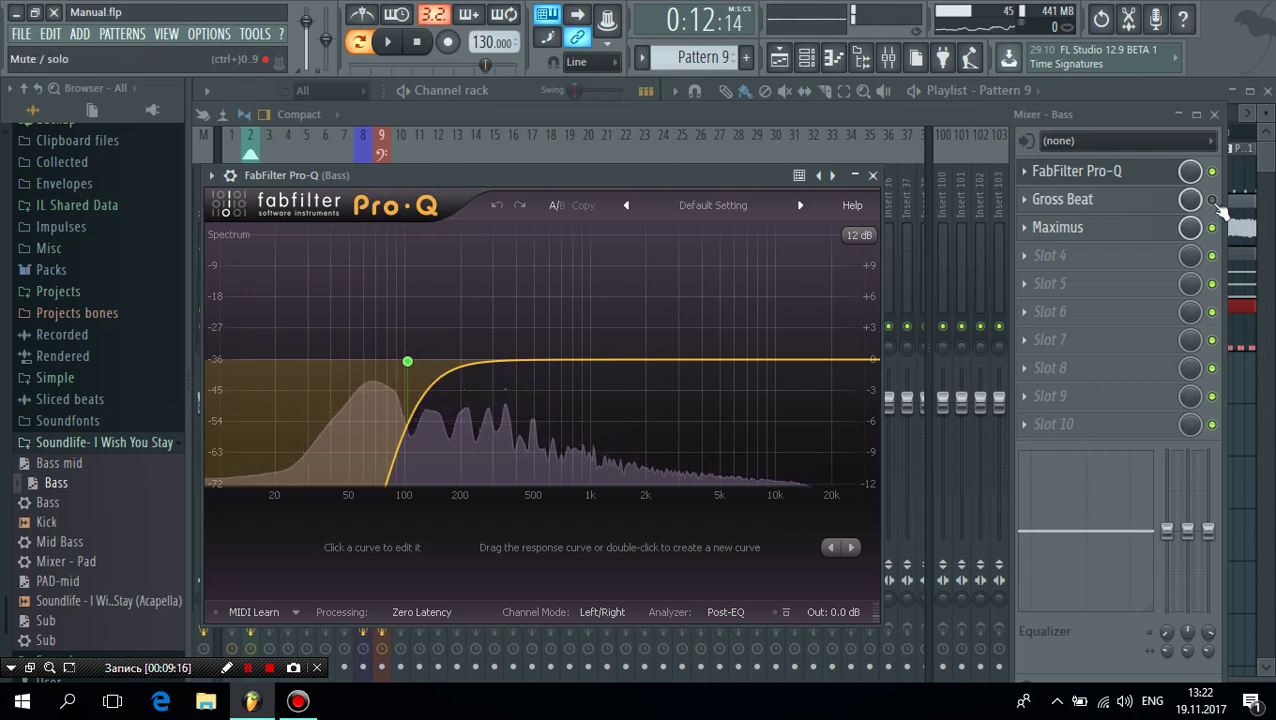
- Enable Gross Beat on the Bass mixer track and review its Empty time and Sidechain volume presets
left_click(1138, 203)
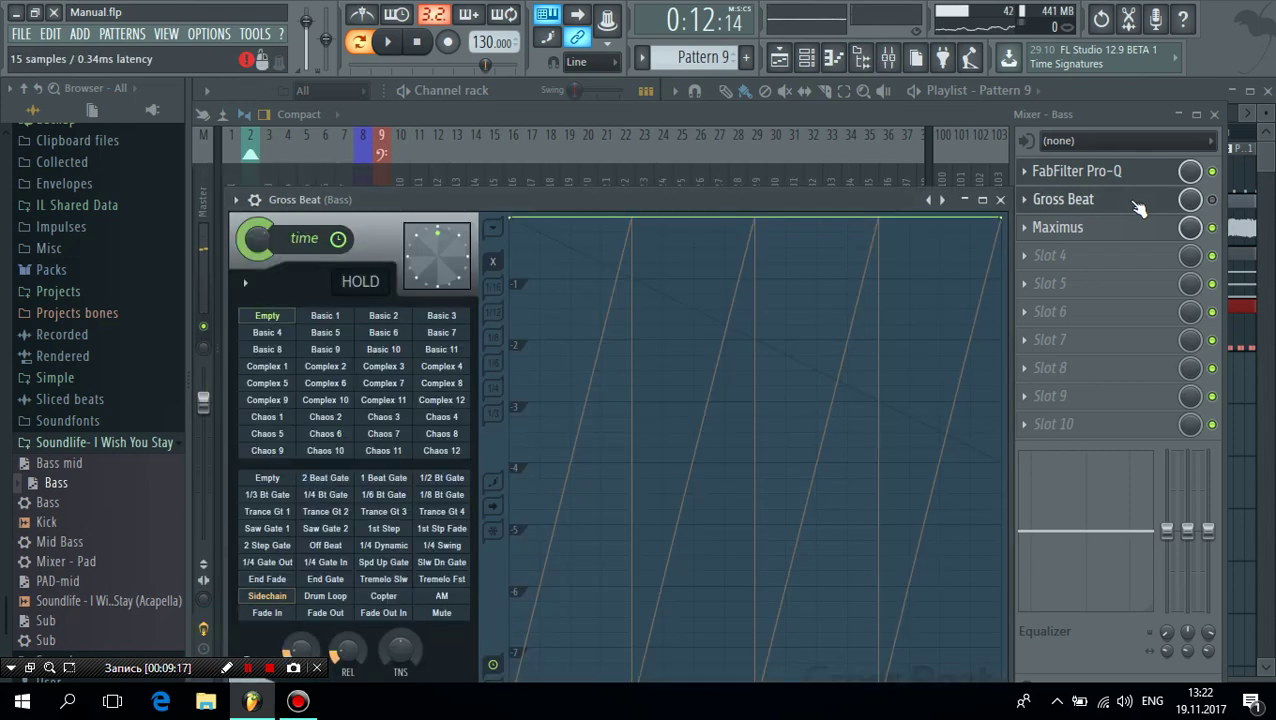
left_click(1001, 199)
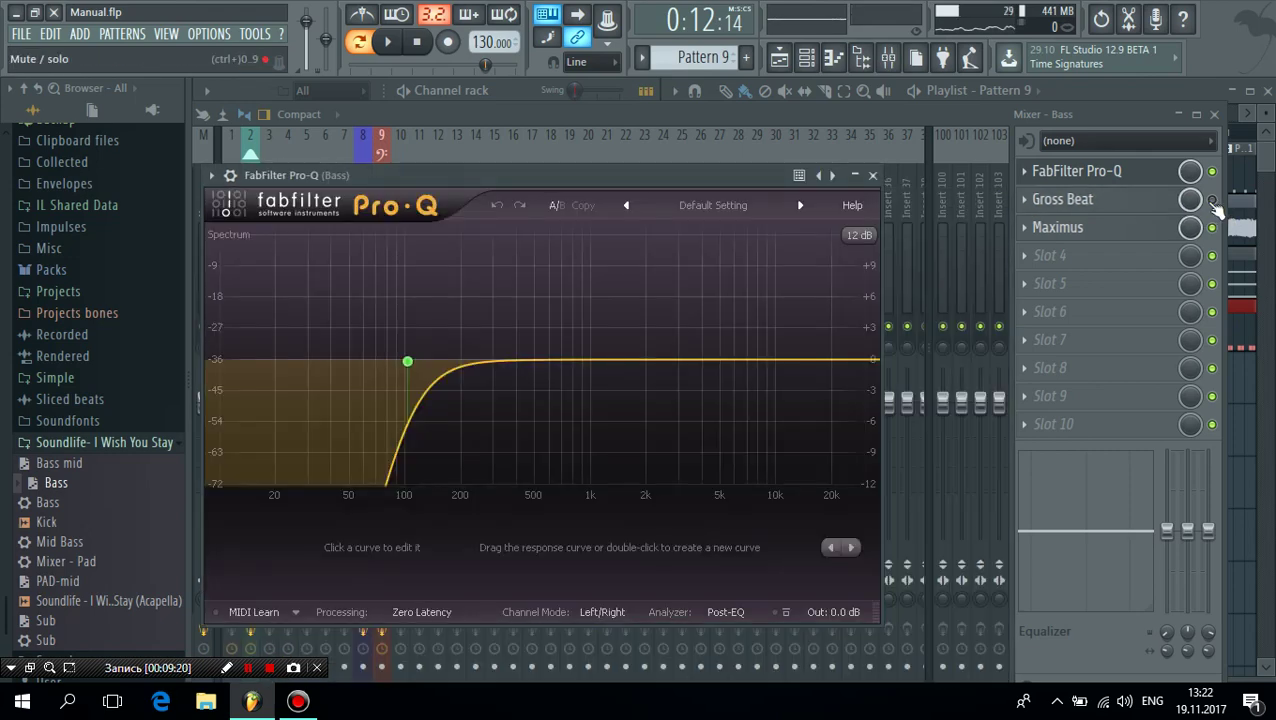
key("Escape")
left_click(1080, 201)
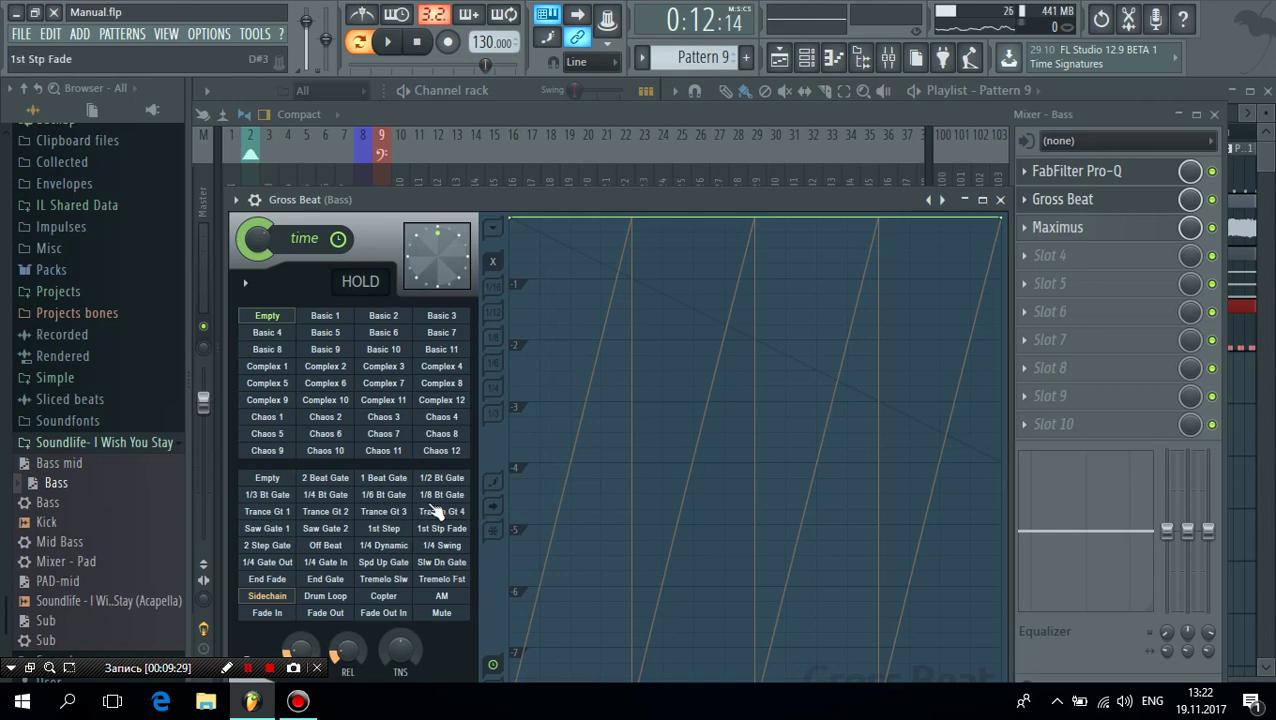
left_click_drag(663, 200, 637, 130)
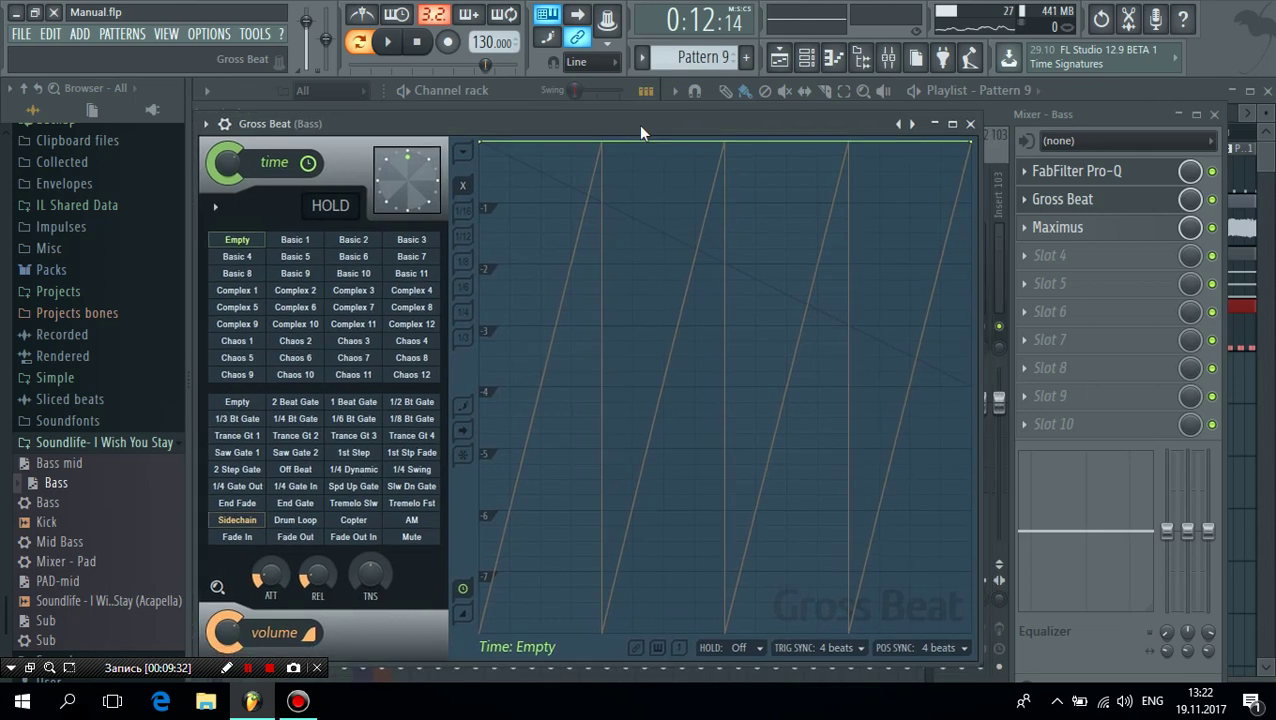
- Close the Gross Beat and Pro-Q windows and listen to Pattern 9 through all three Bass effects
left_click(970, 124)
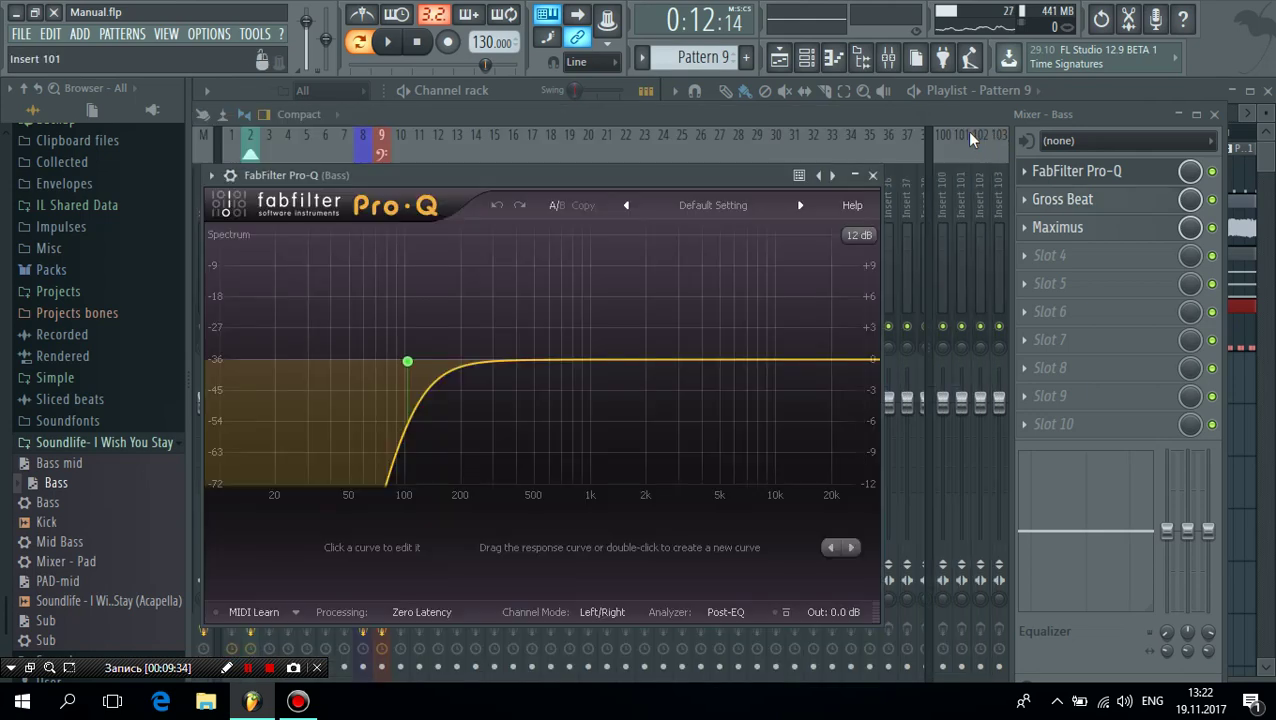
left_click(879, 181)
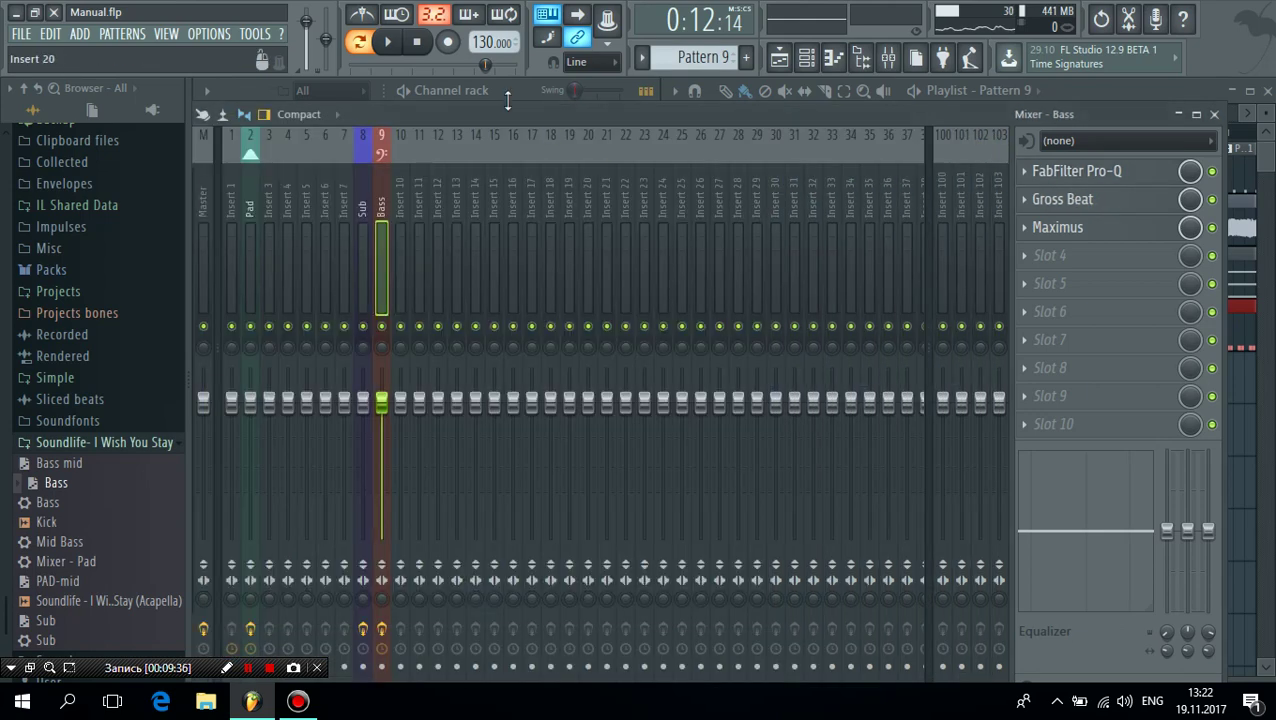
left_click(389, 44)
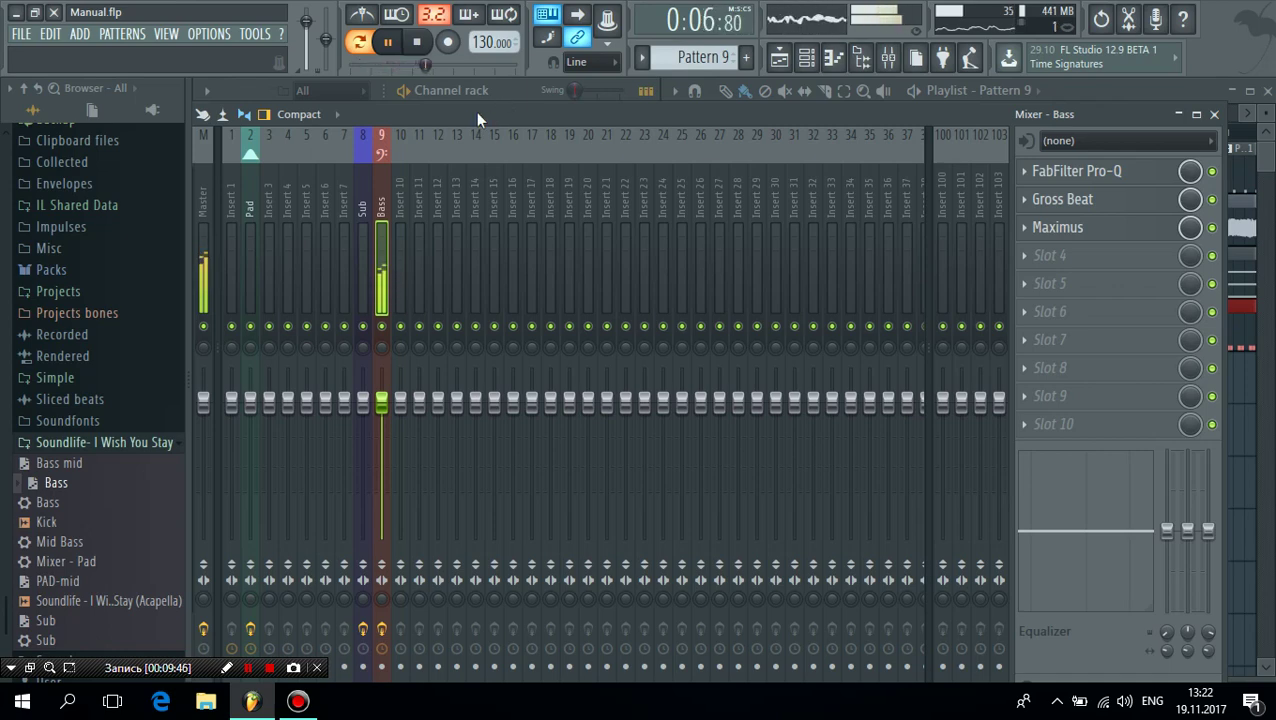
left_click(397, 46)
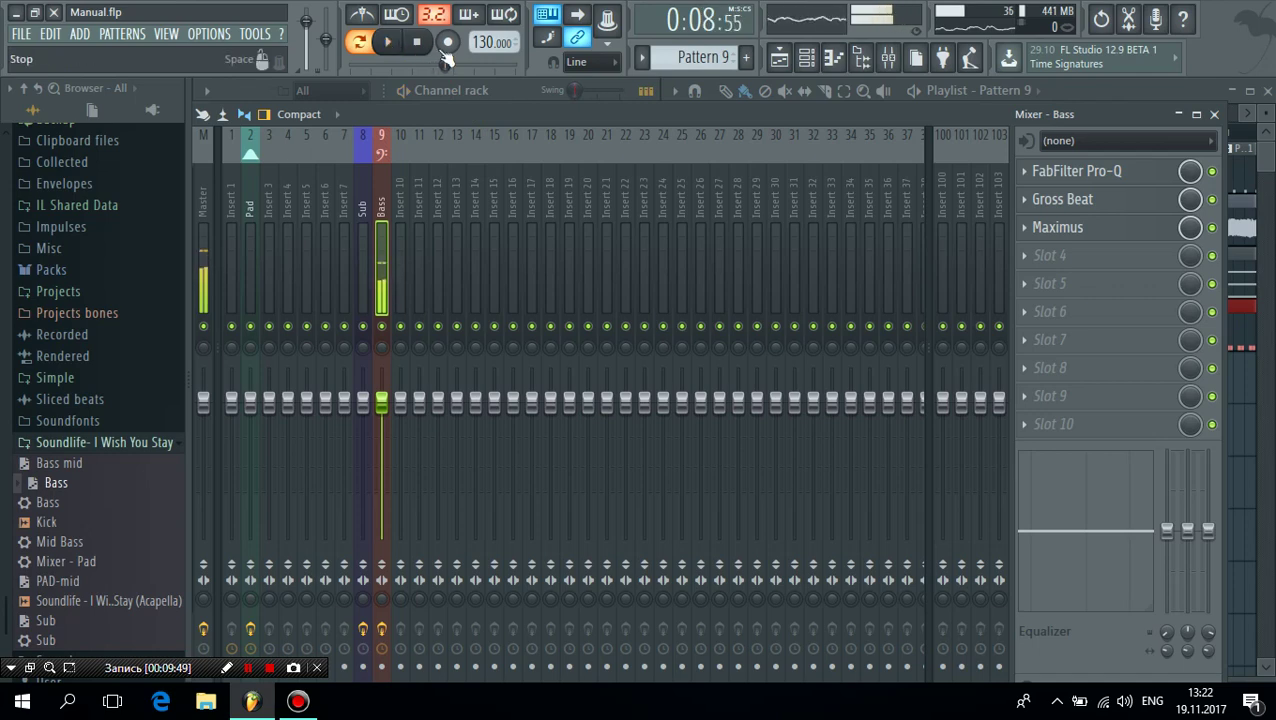
- Stop playback, close the mixer, and review the fixed size buffer options in the Sub channel's Spire processing settings
left_click(417, 42)
left_click(1215, 115)
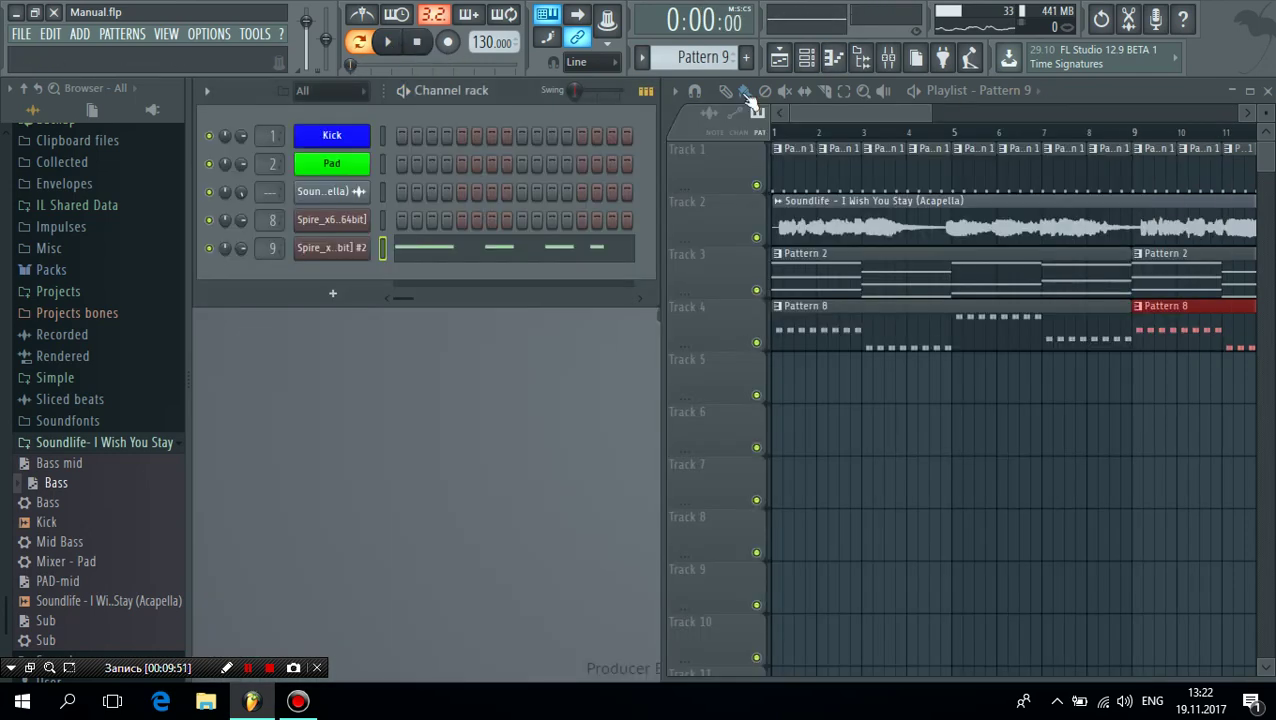
right_click(332, 219)
left_click(332, 219)
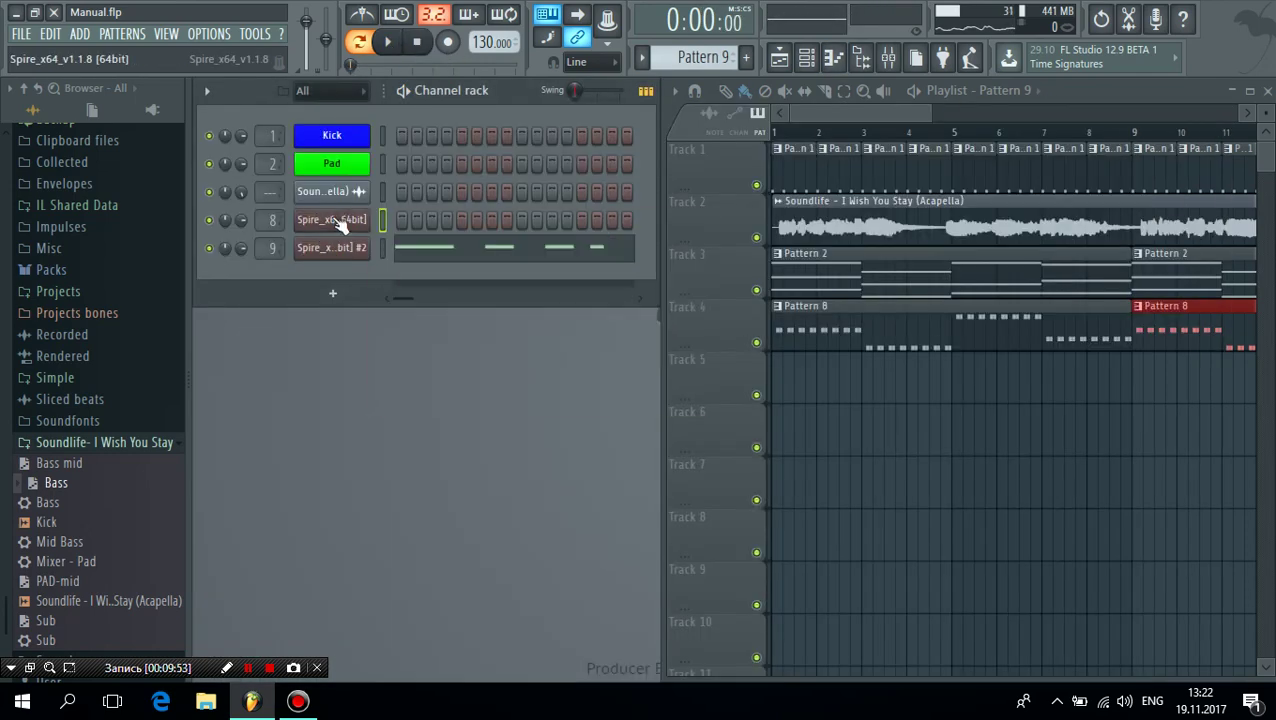
left_click(333, 219)
left_click(296, 326)
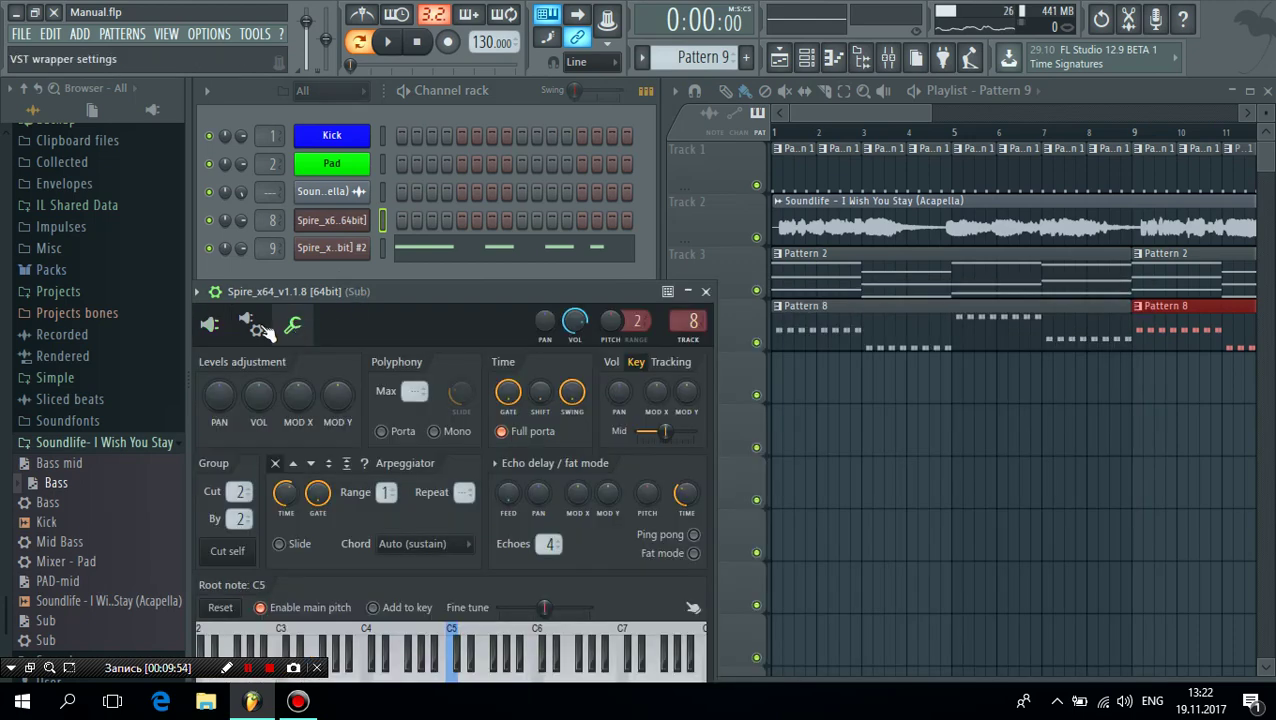
left_click(261, 326)
left_click_drag(386, 290, 409, 100)
left_click(305, 176)
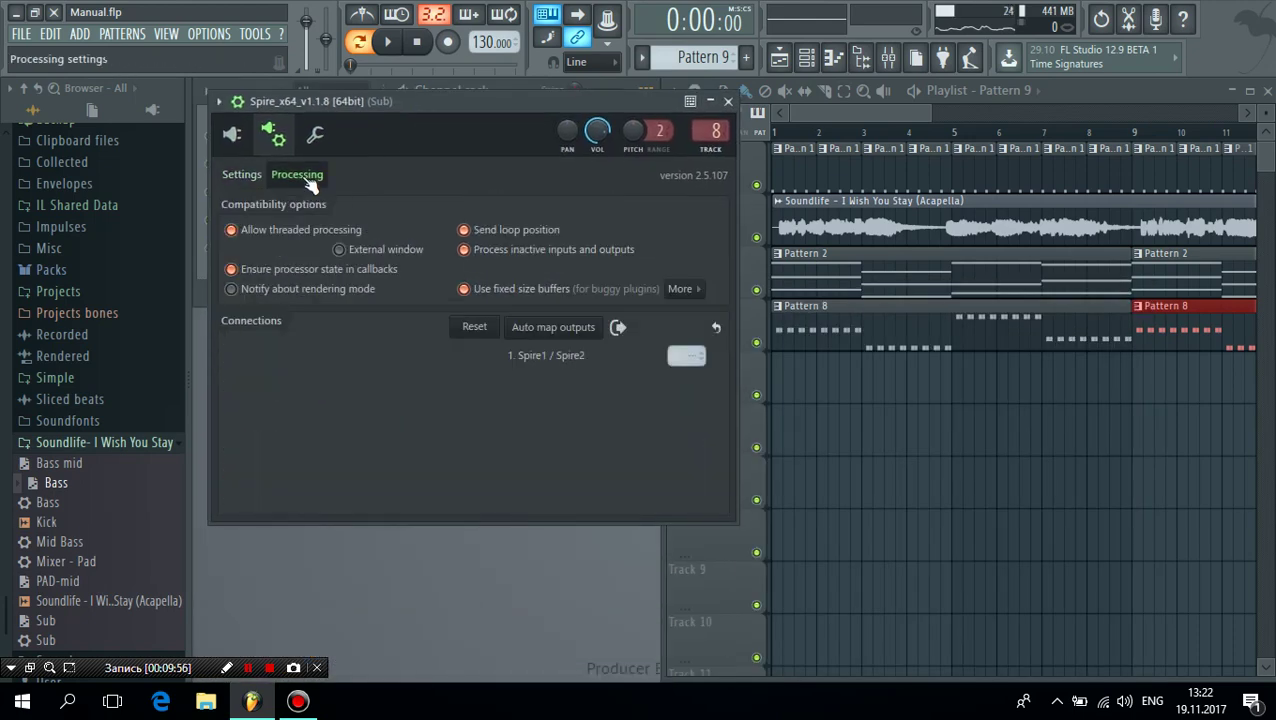
left_click(684, 289)
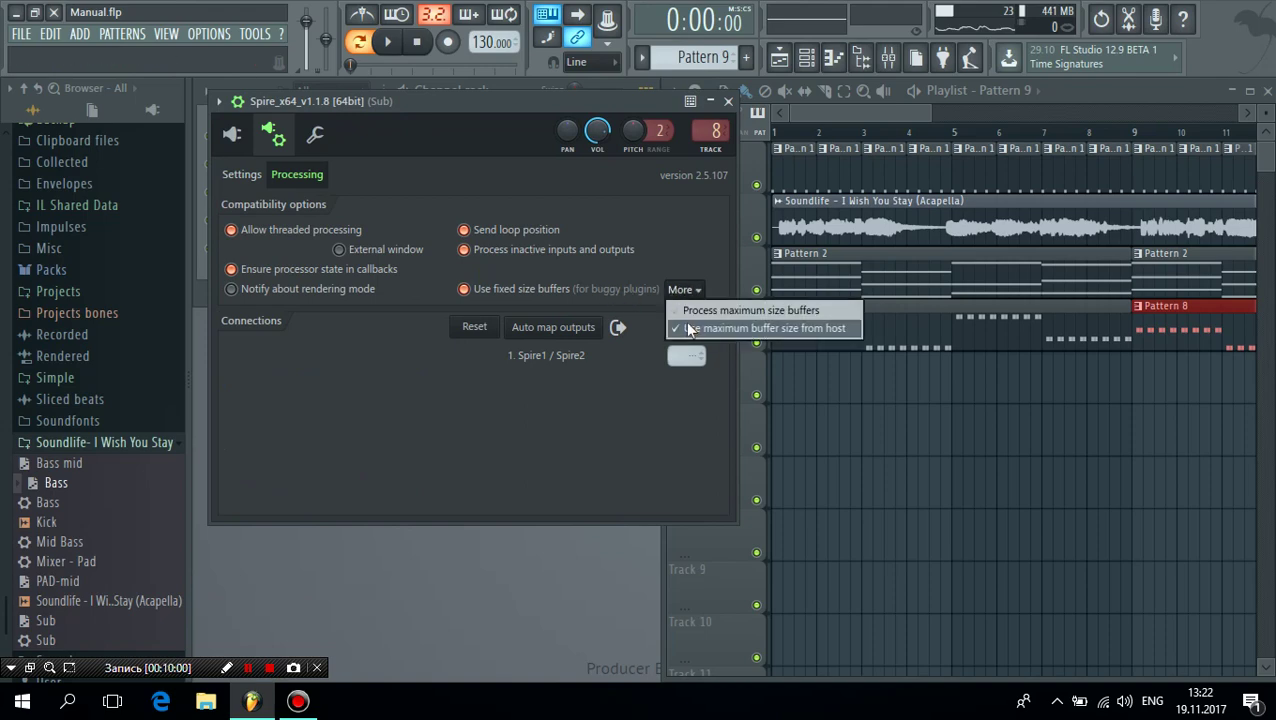
left_click(518, 371)
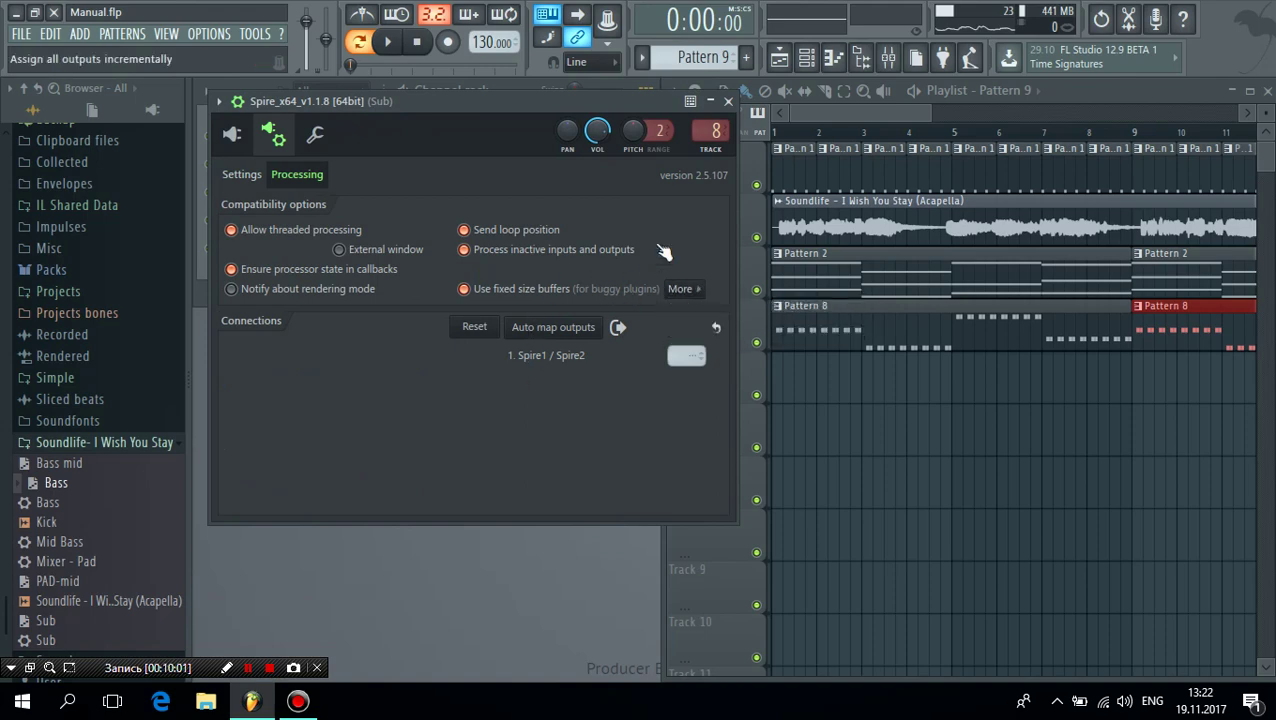
left_click(729, 102)
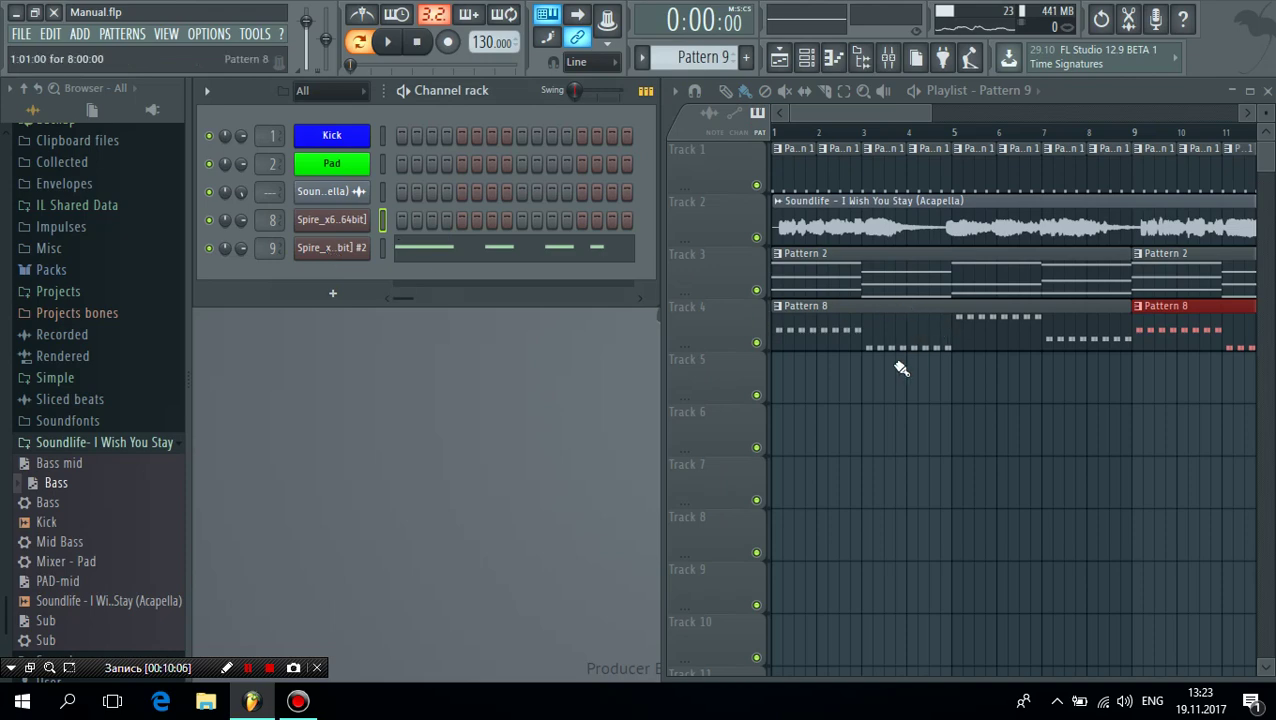
- Place Pattern 9 on playlist Track 5 at bar 1 and again at bar 9
left_click(786, 391)
left_click_drag(899, 397, 823, 384)
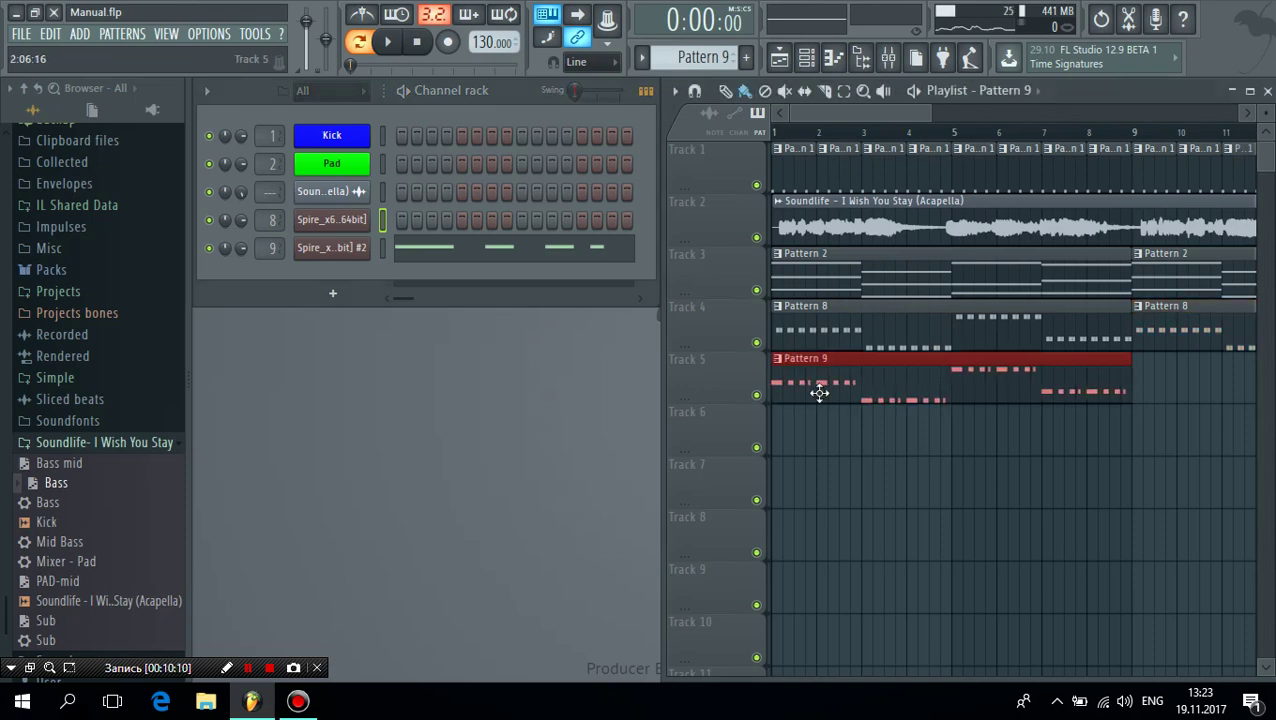
left_click(1143, 390)
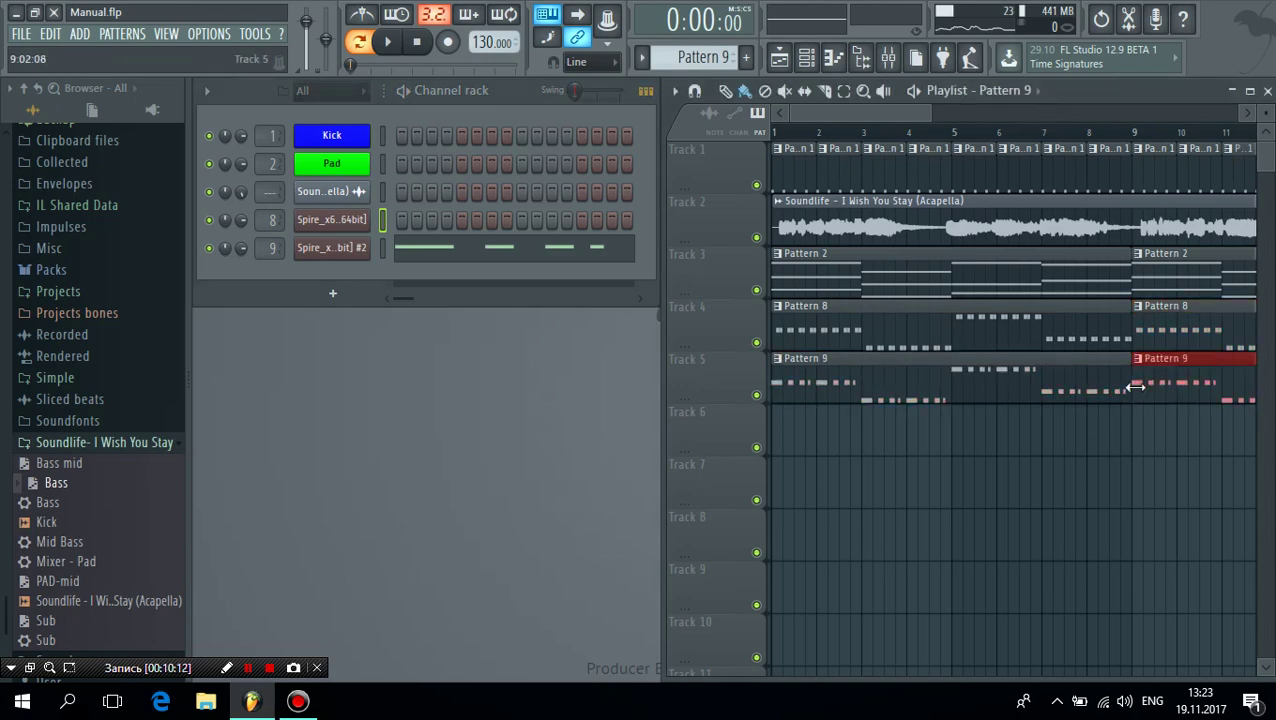
mouse_move(916, 112)
left_mouse_down()
mouse_move(1035, 109)
mouse_move(790, 114)
left_mouse_up()
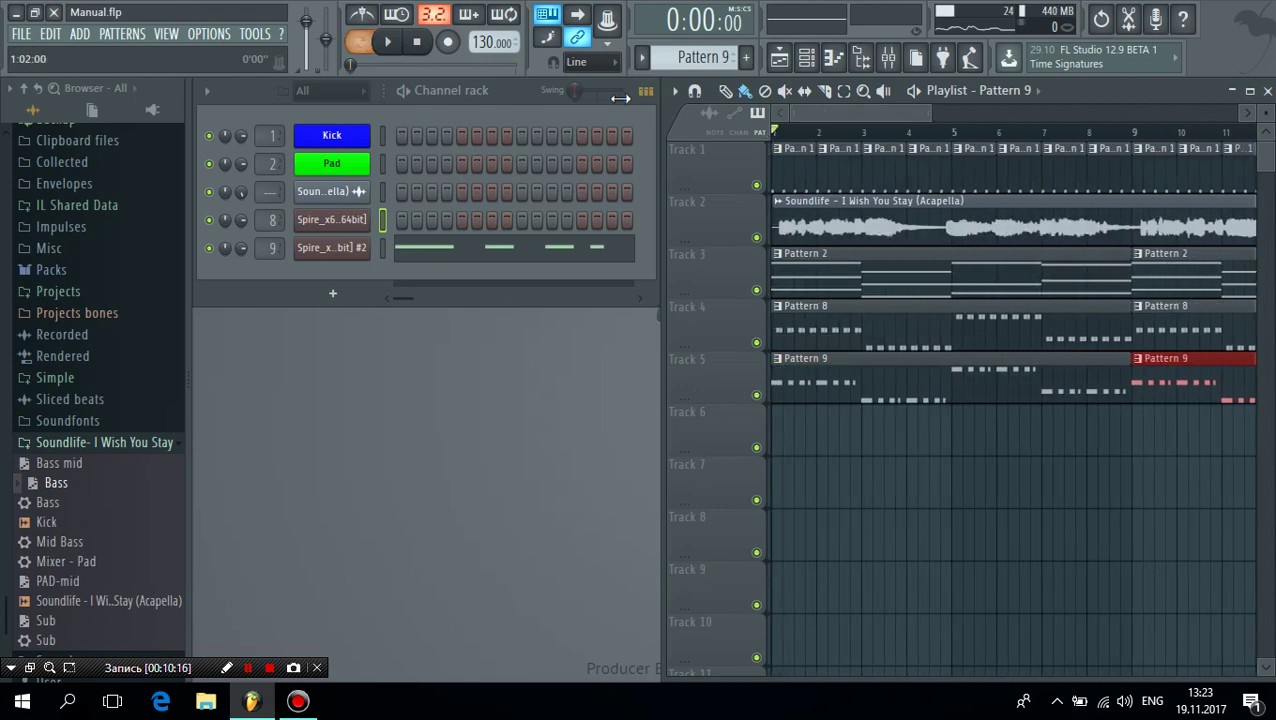
- Play the arrangement in song mode, raise the second Spire channel's volume to 97%, and stop playback
left_click(390, 47)
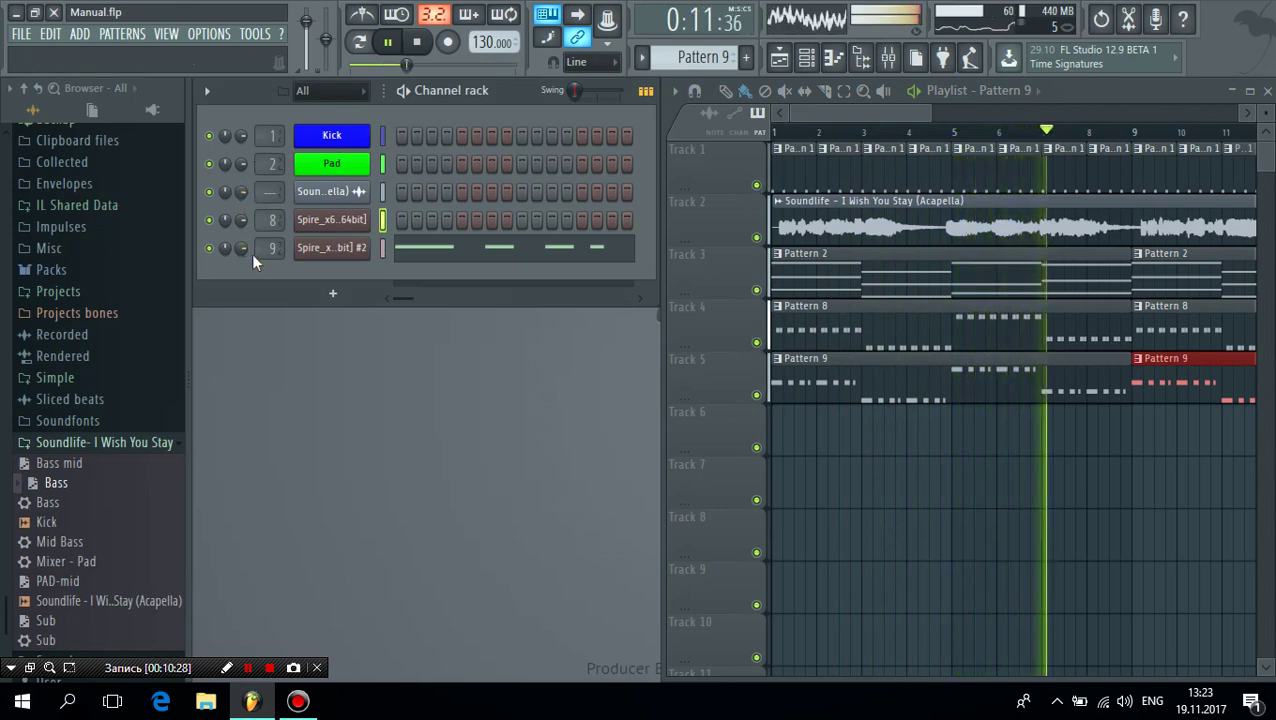
left_click_drag(245, 254, 245, 244)
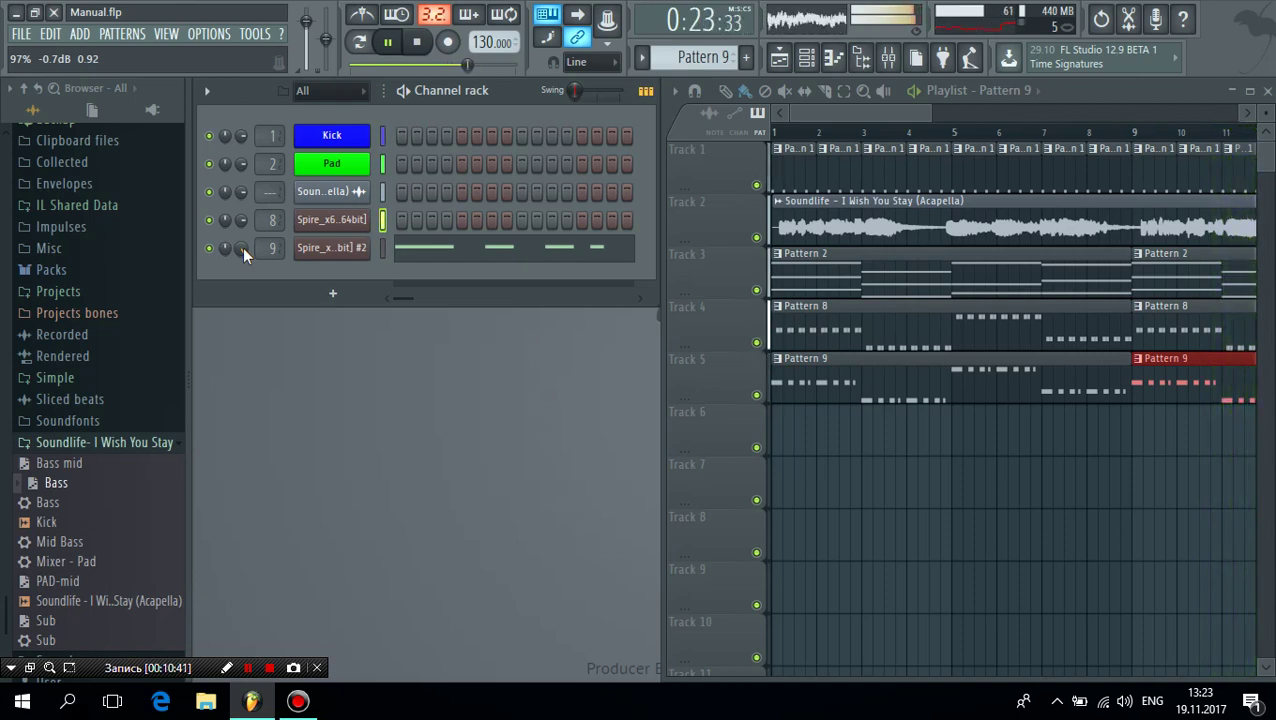
left_click(421, 44)
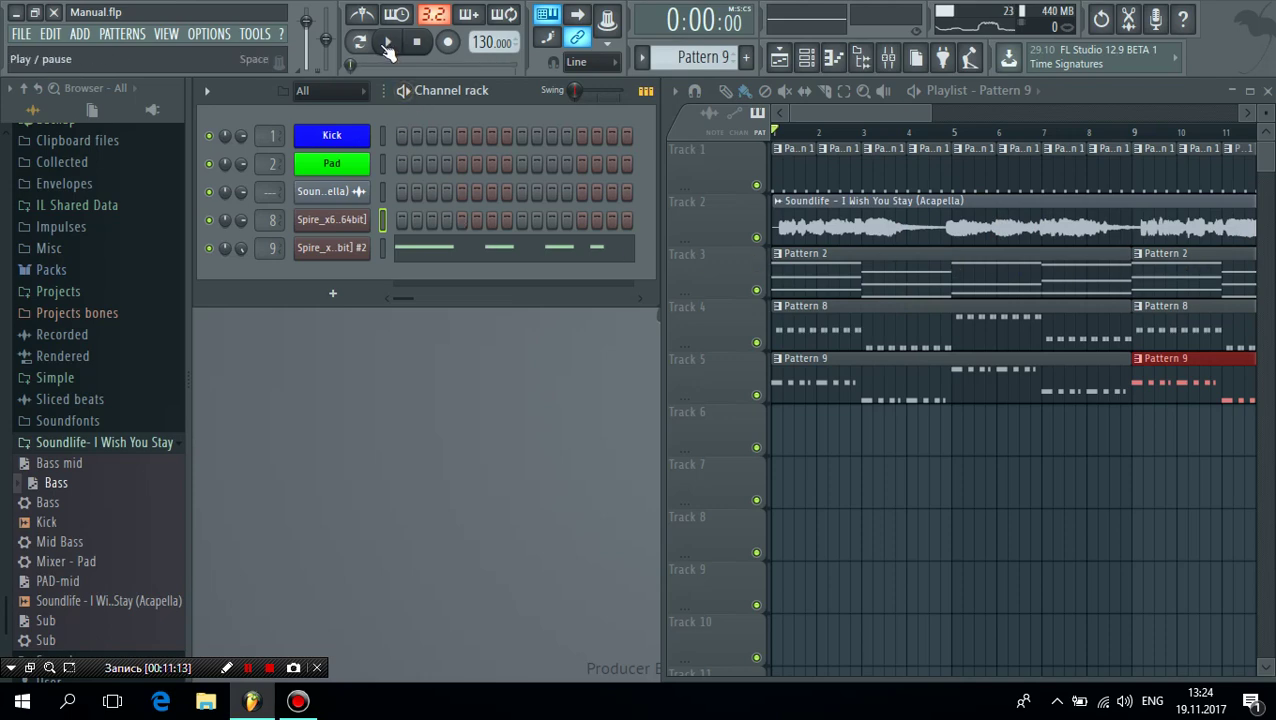
- Mute the acapella on Track 2 and adjust the Pad channel's volume while listening to the arrangement
left_click(384, 47)
left_click(756, 237)
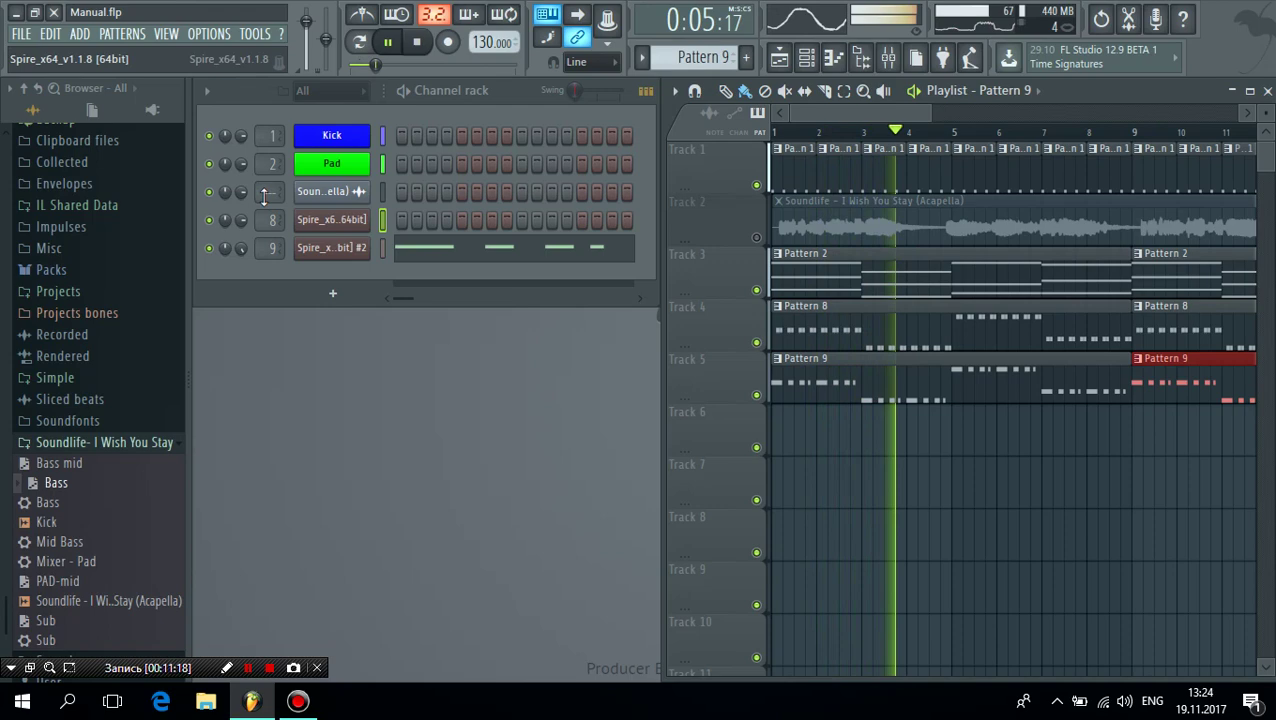
left_click_drag(243, 159, 243, 165)
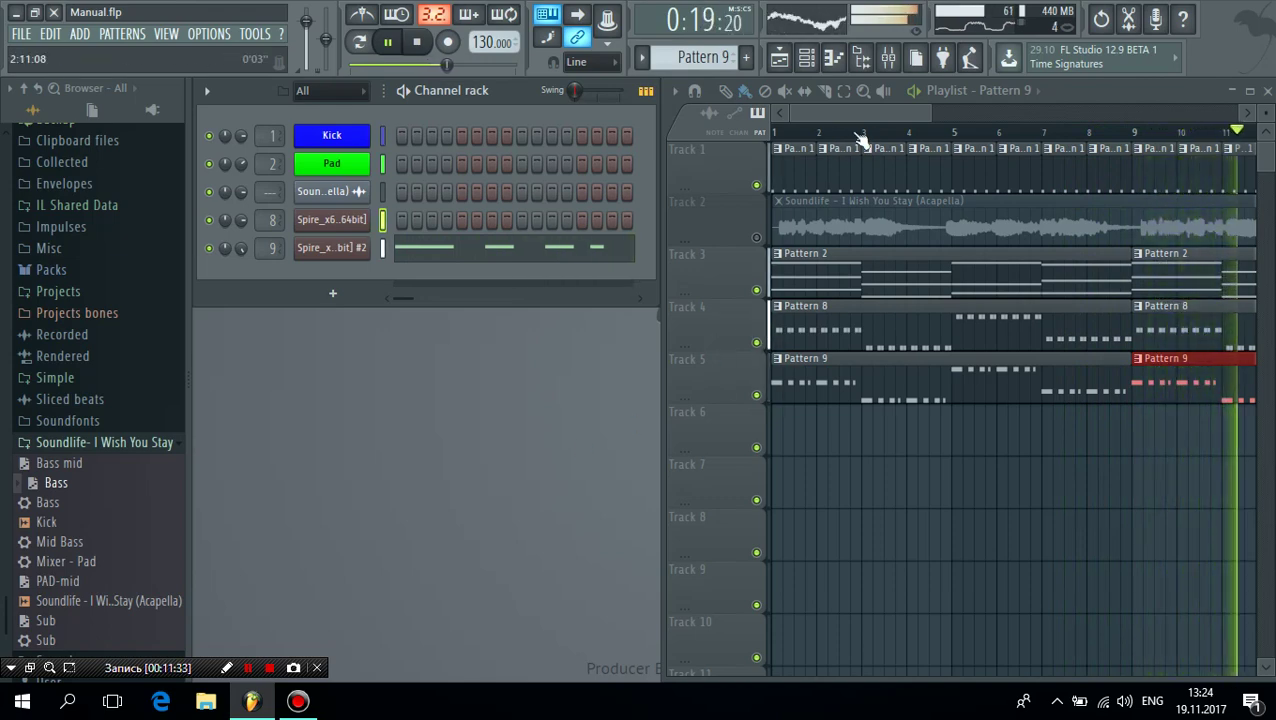
left_click_drag(862, 112, 917, 124)
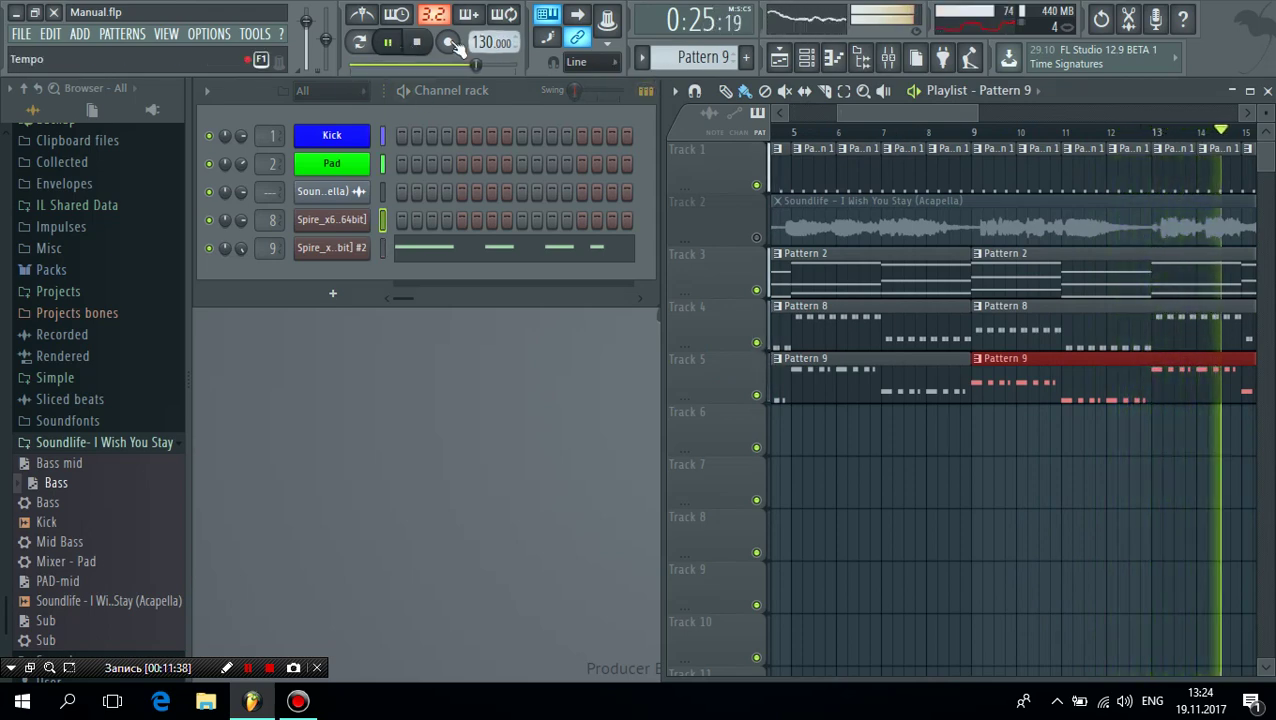
left_click(390, 46)
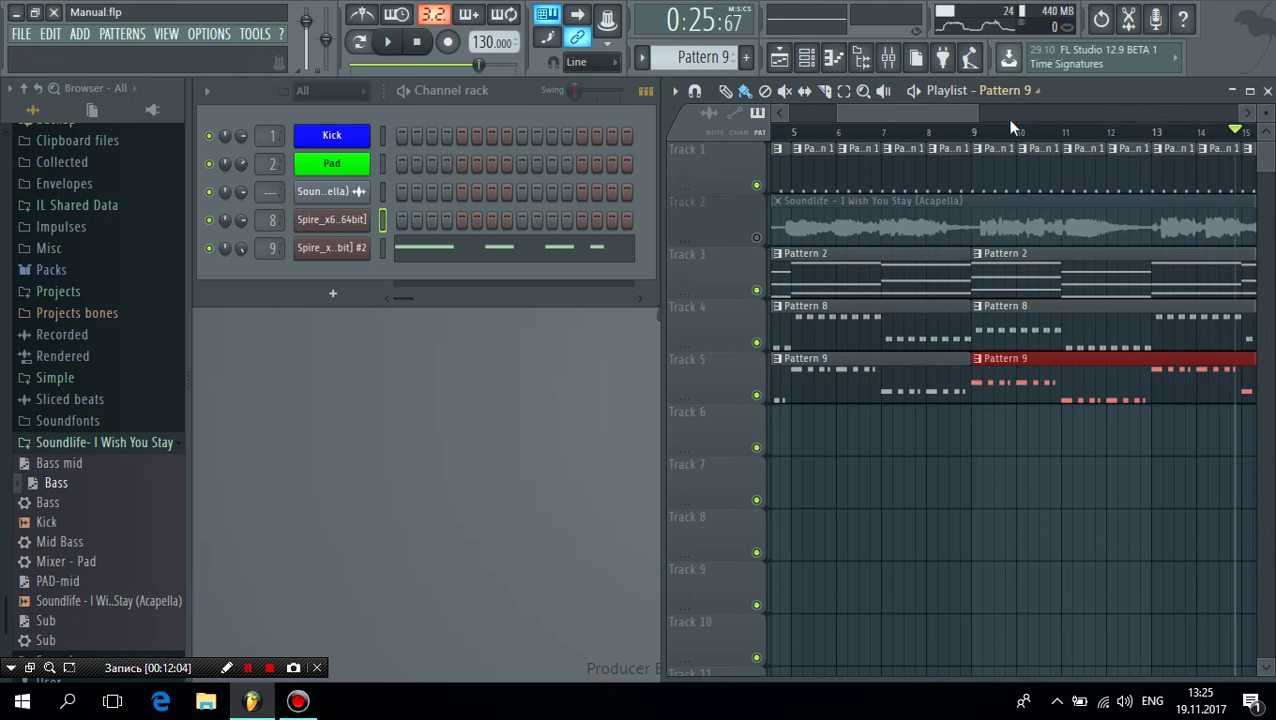
- Switch to the empty Pattern 10 and add a third Spire_x64_v1.1.8 channel to the channel rack
left_click_drag(970, 118, 779, 113)
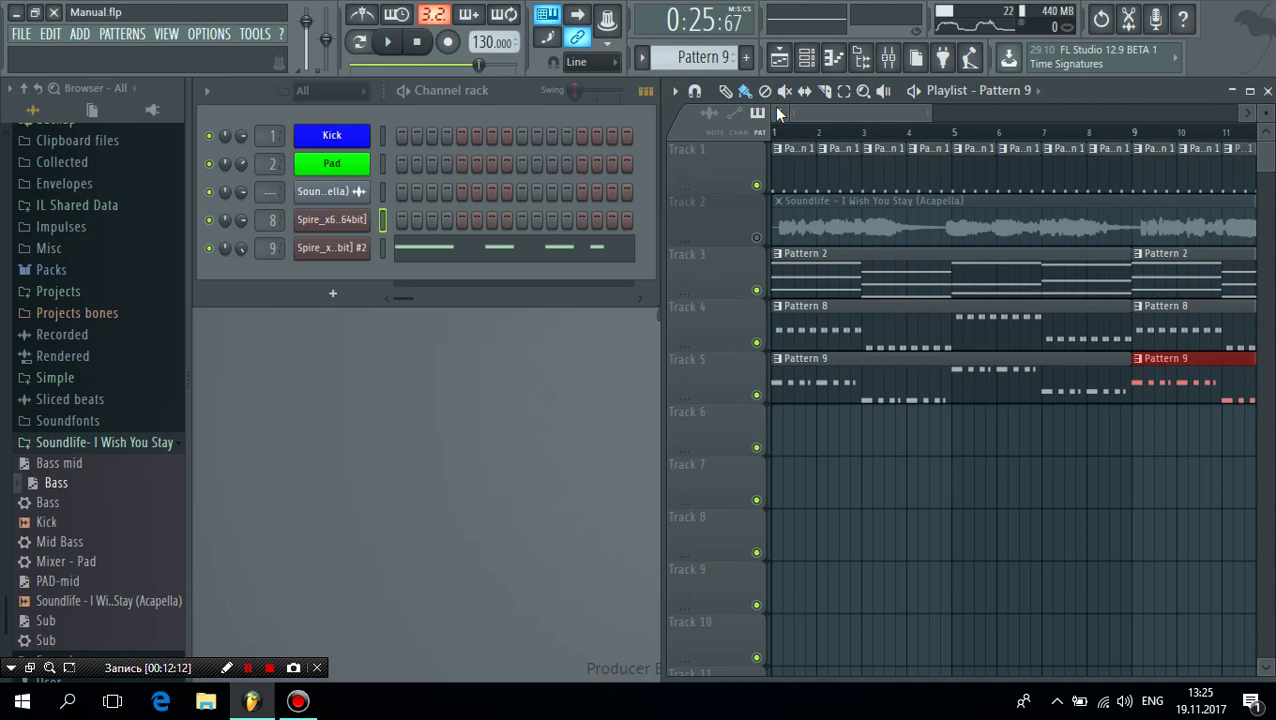
left_click_drag(810, 111, 618, 137)
left_click_drag(703, 57, 703, 45)
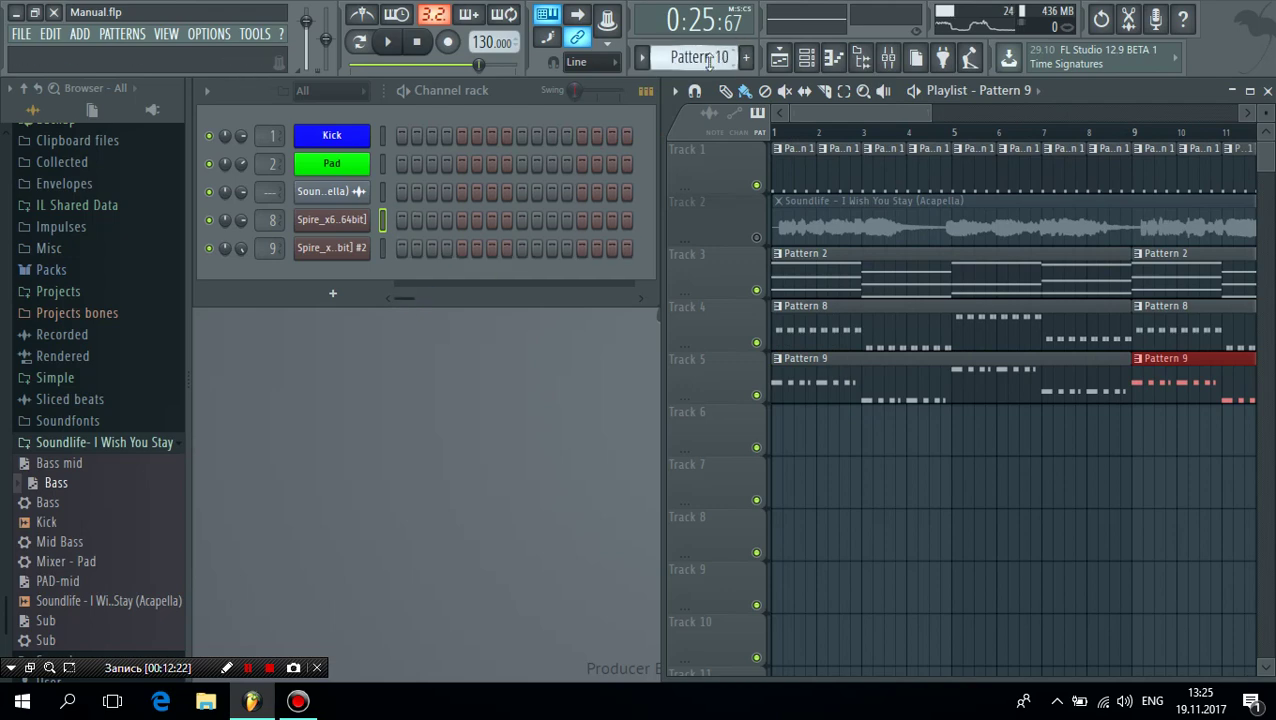
left_click(333, 294)
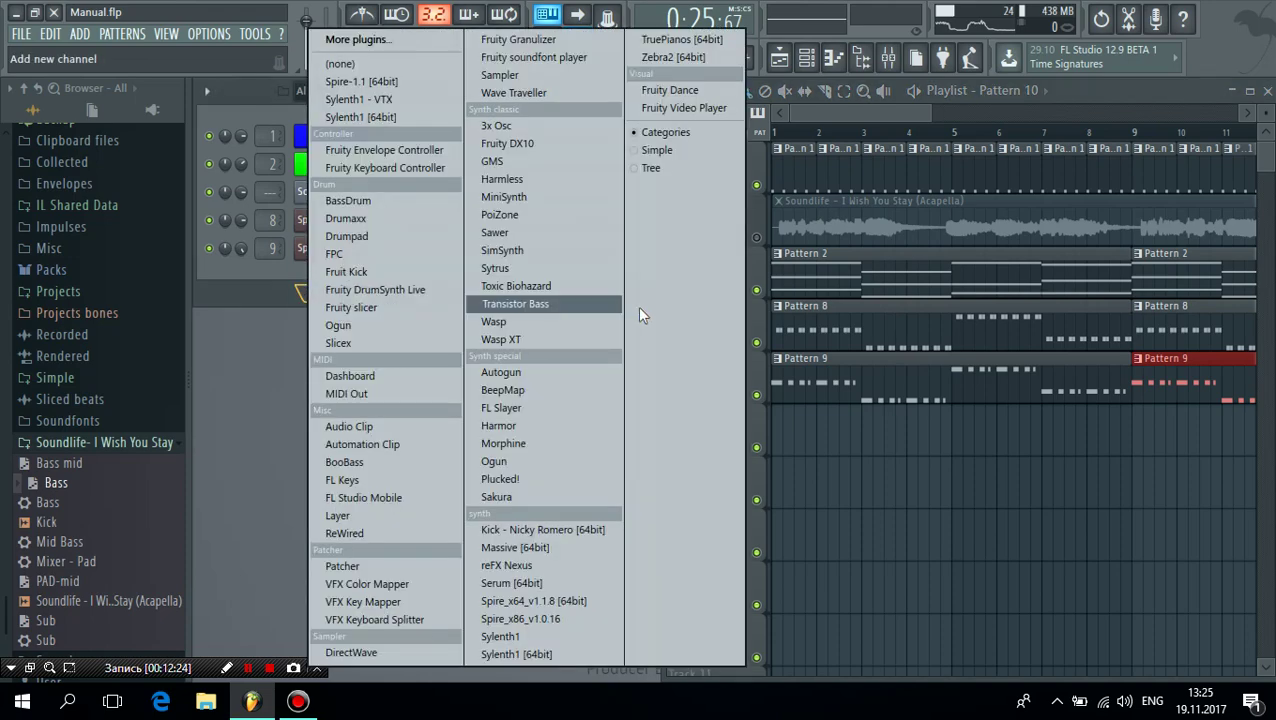
left_click(544, 602)
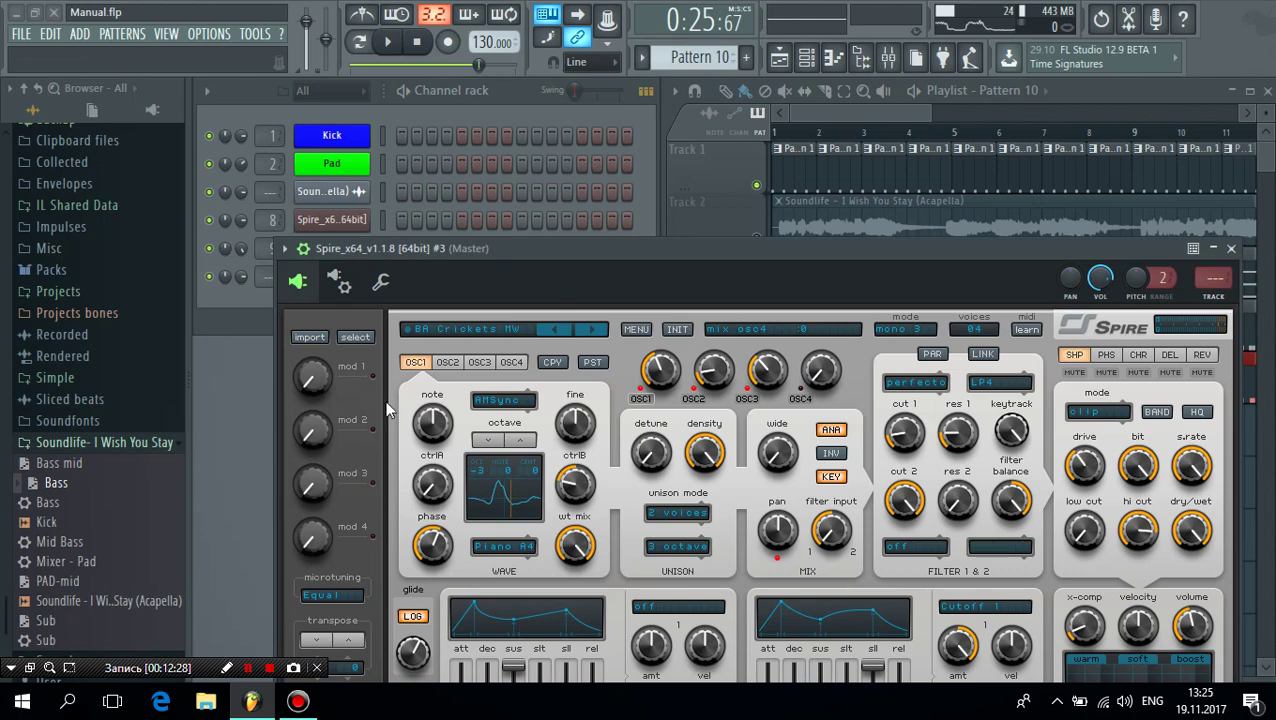
- Load the Mid bass.spf preset into the new Spire and route its channel to mixer track 10
left_click(632, 330)
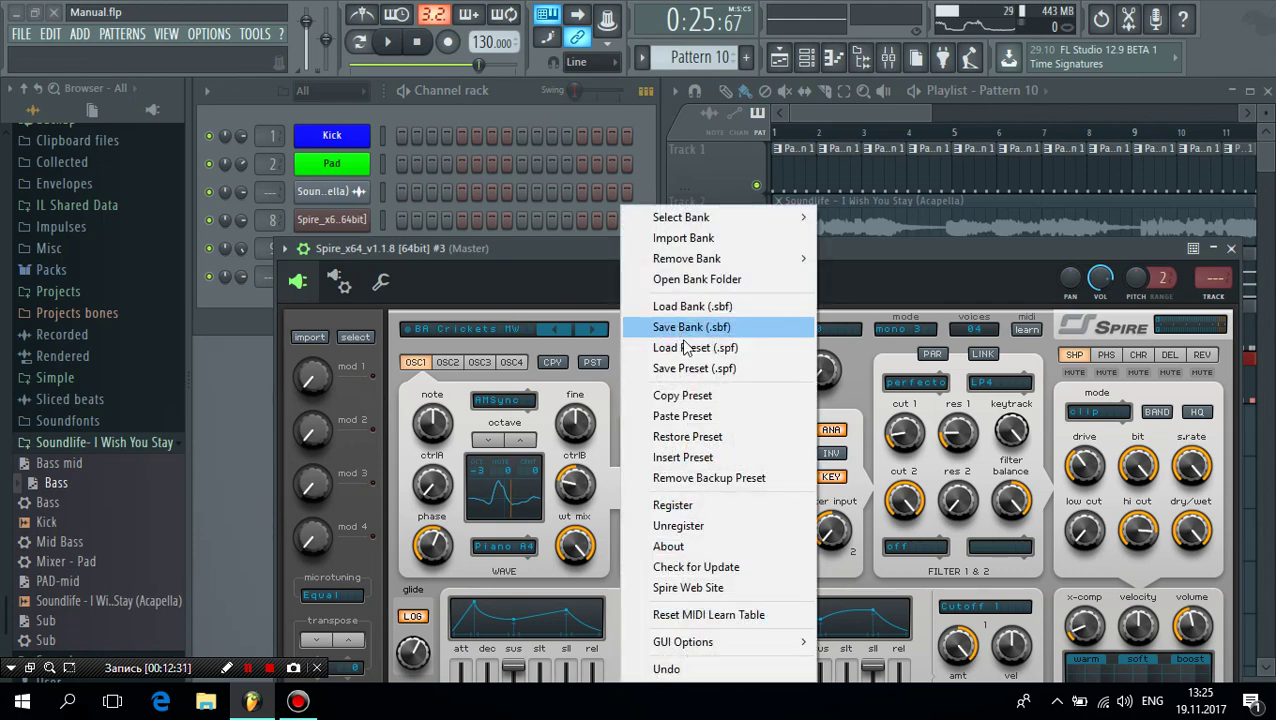
left_click(702, 347)
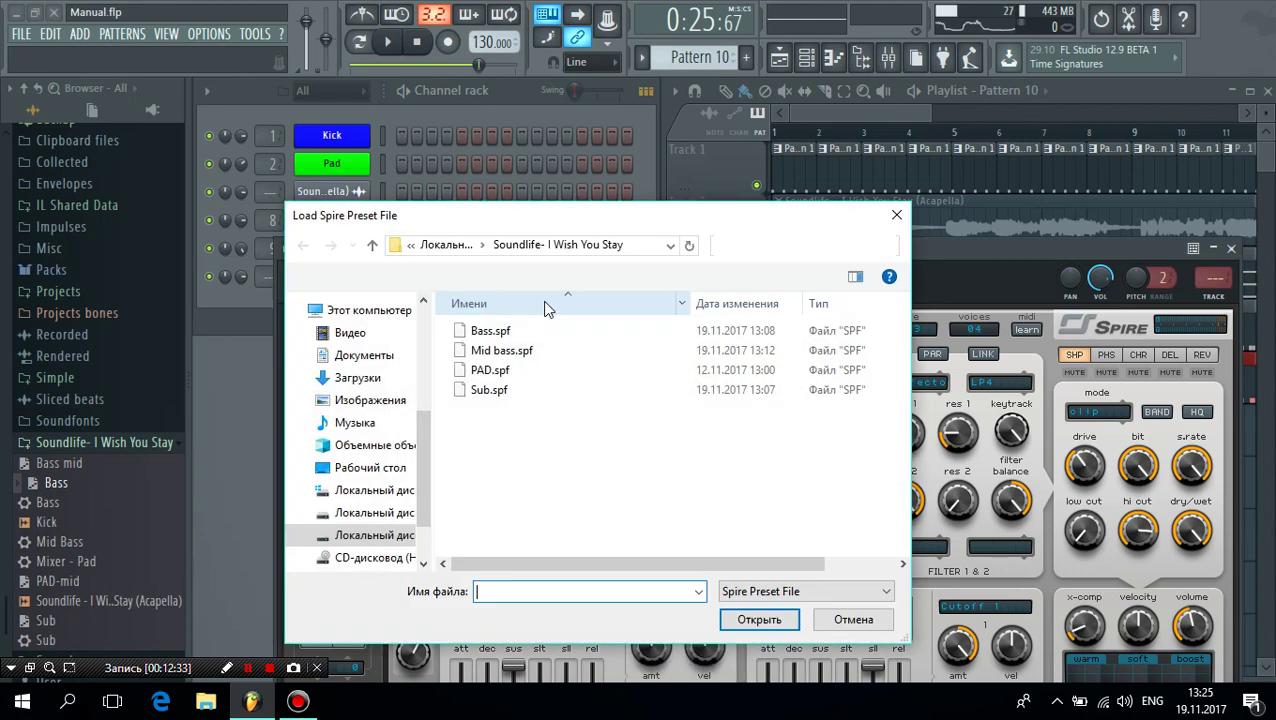
double_click(497, 351)
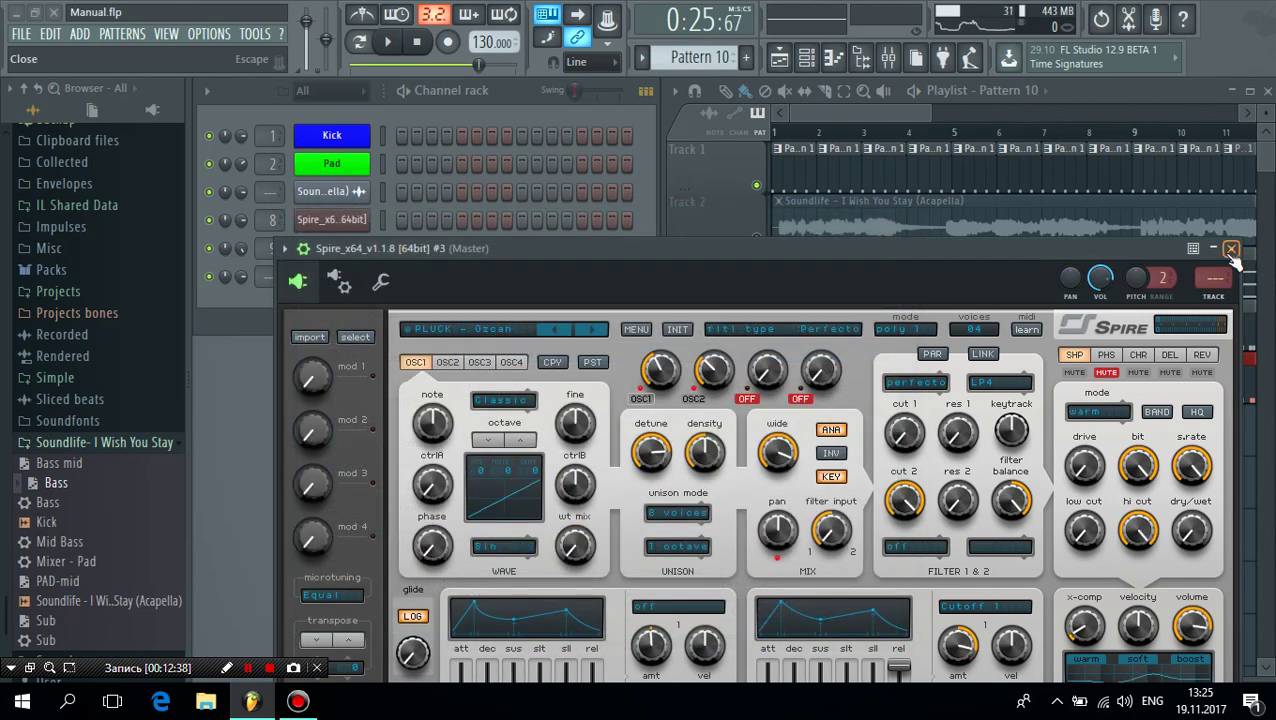
left_click_drag(852, 244, 778, 92)
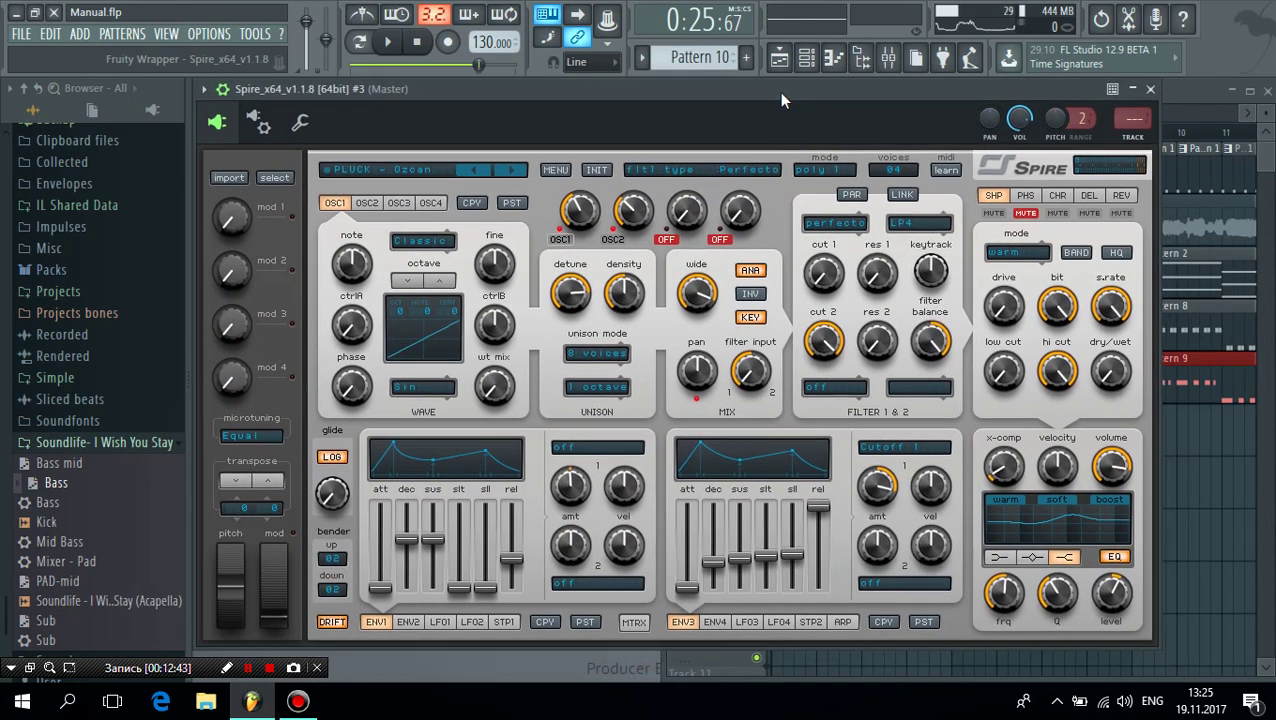
left_click(1150, 89)
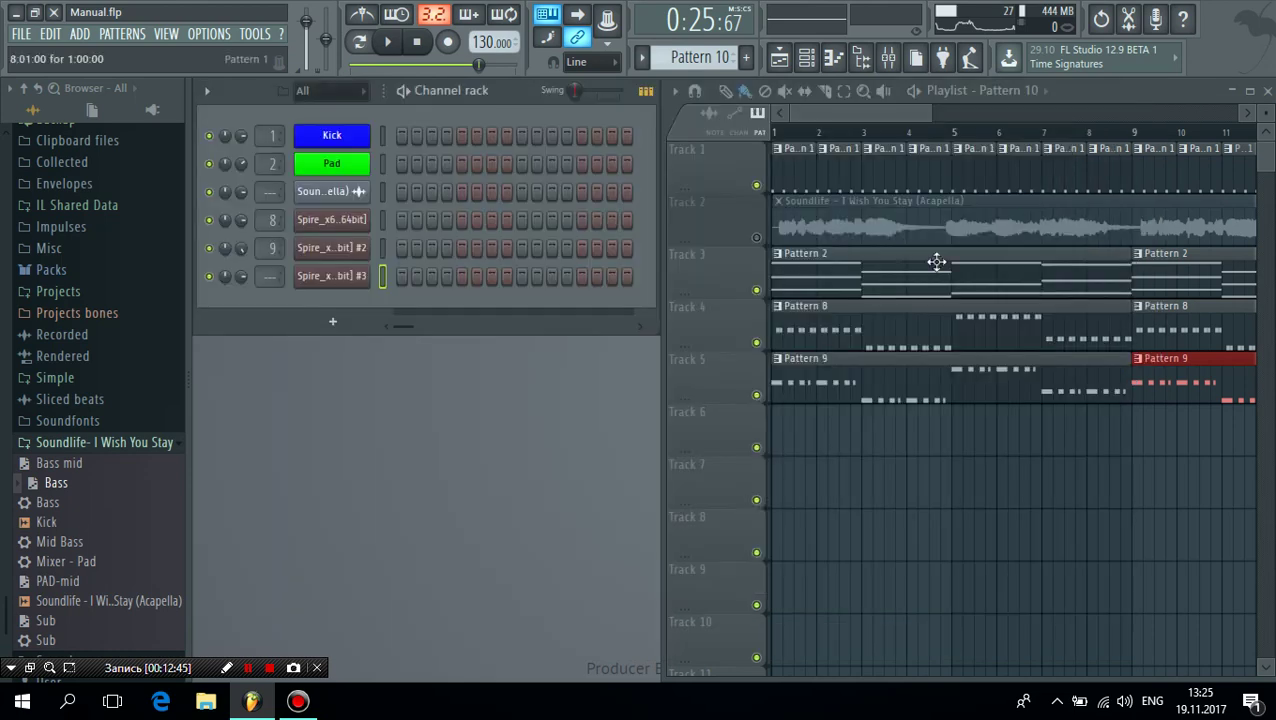
left_click_drag(270, 276, 270, 255)
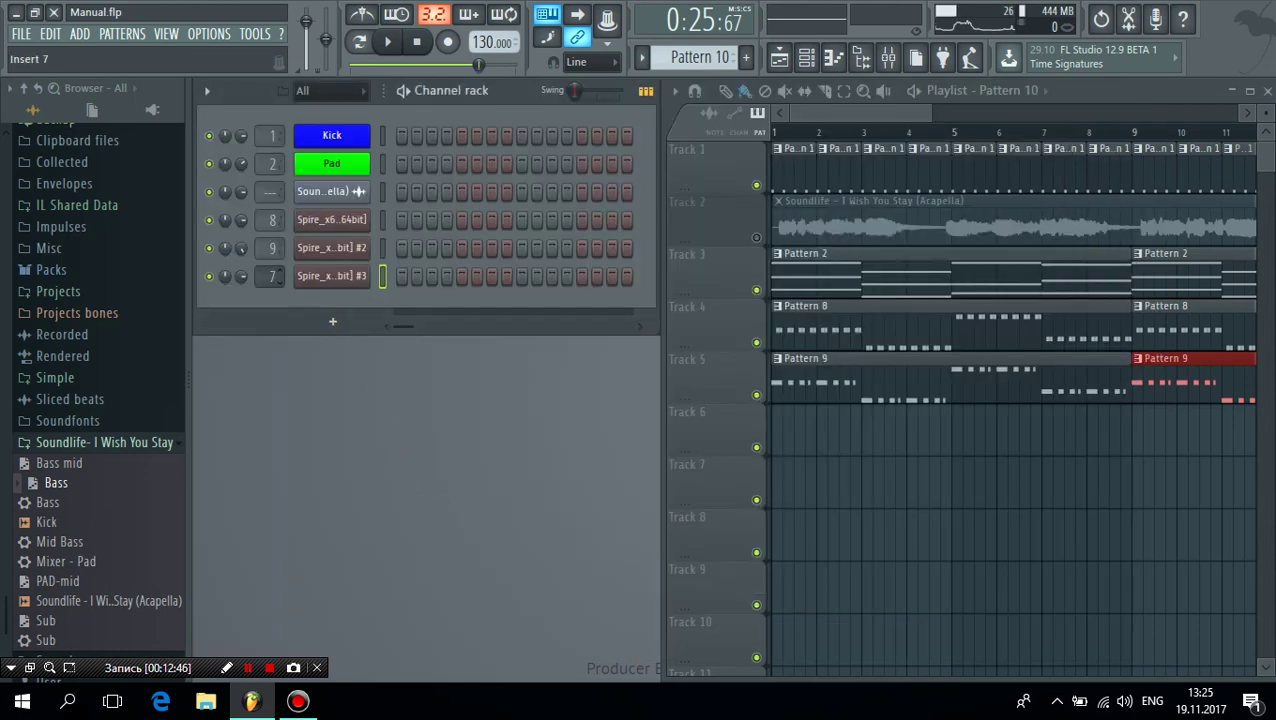
left_click(270, 276)
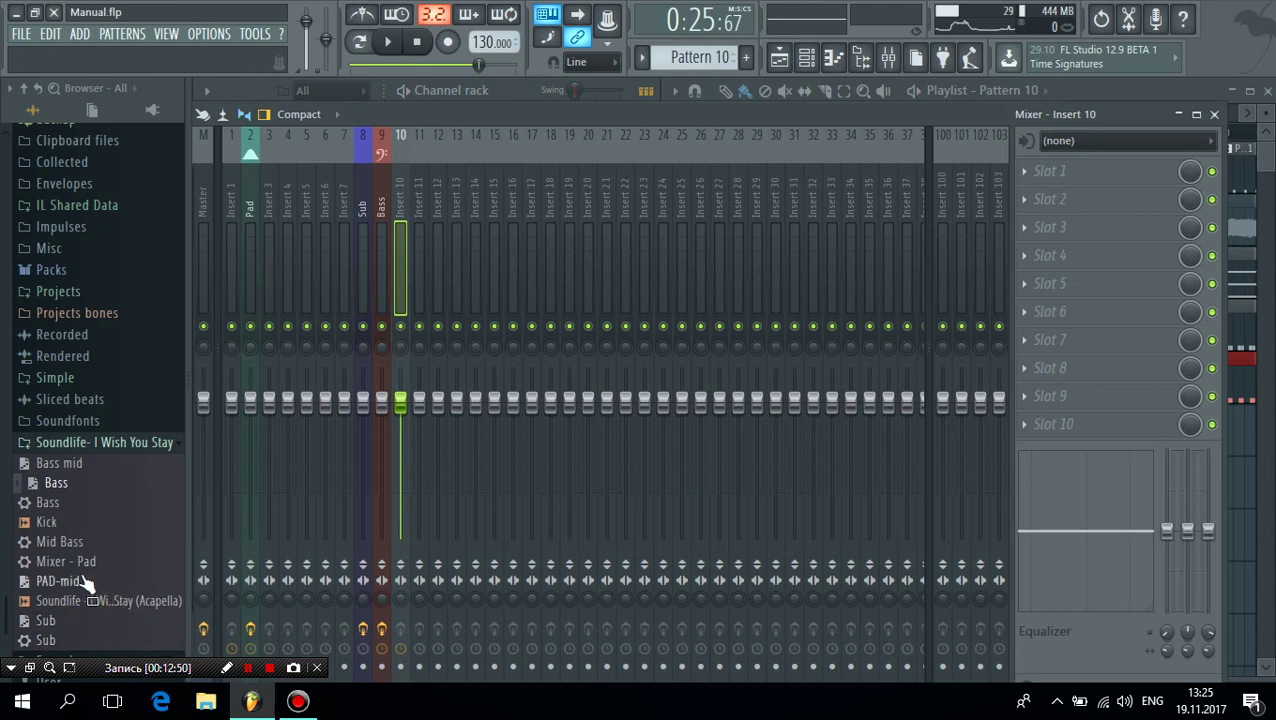
- Try to apply the Mid Bass preset from the Soundlife- I Wish You Stay folder to Insert 10
left_click(75, 542)
left_click_drag(463, 232, 418, 232)
left_click_drag(51, 558, 456, 683)
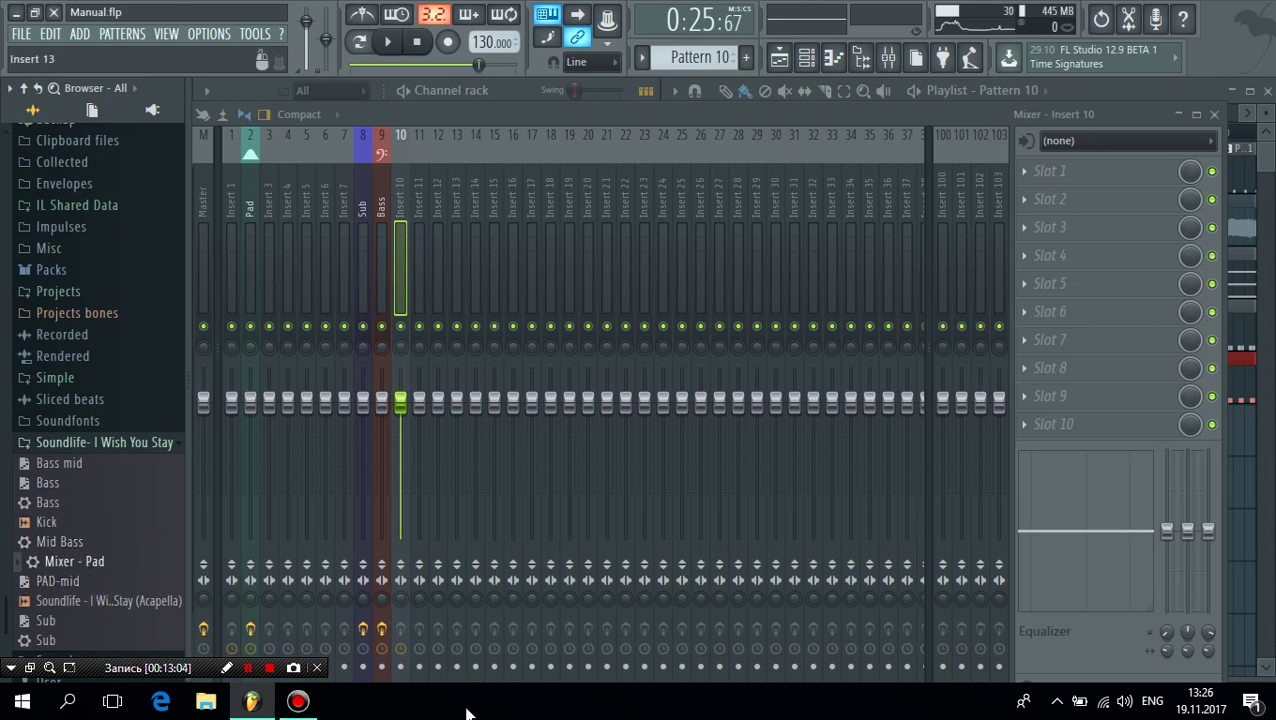
left_click_drag(117, 541, 407, 214)
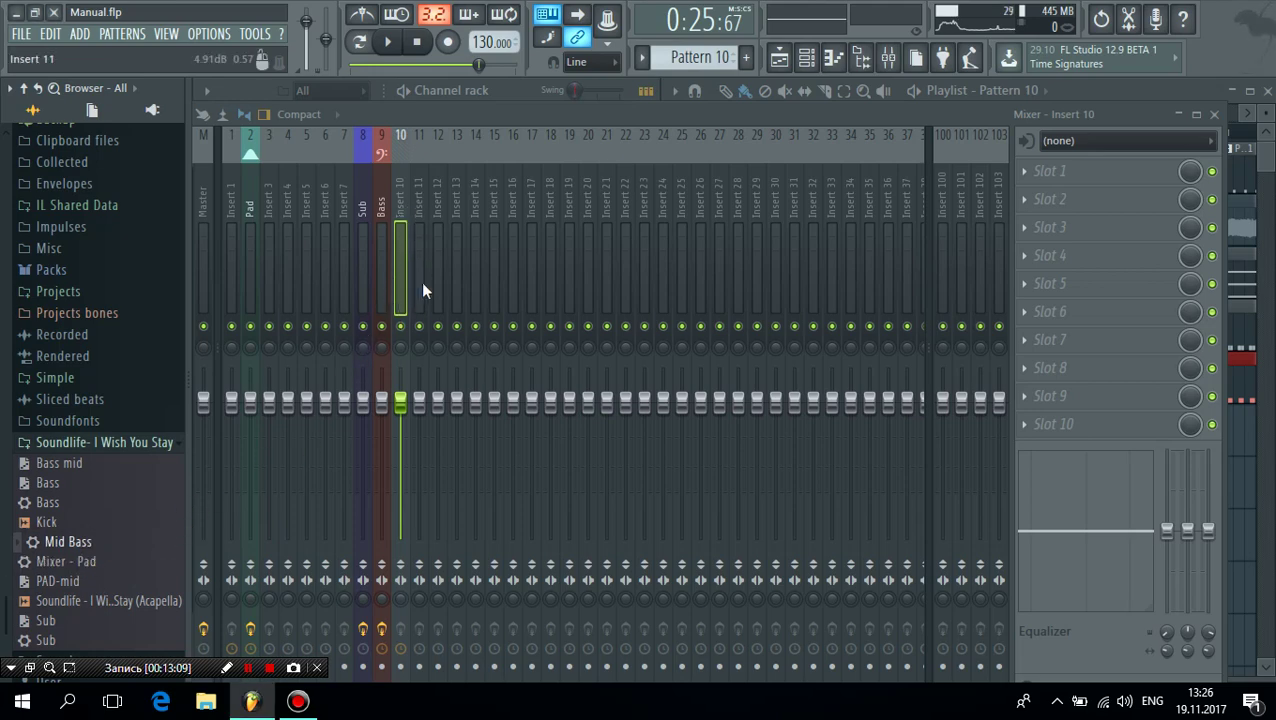
left_click(248, 667)
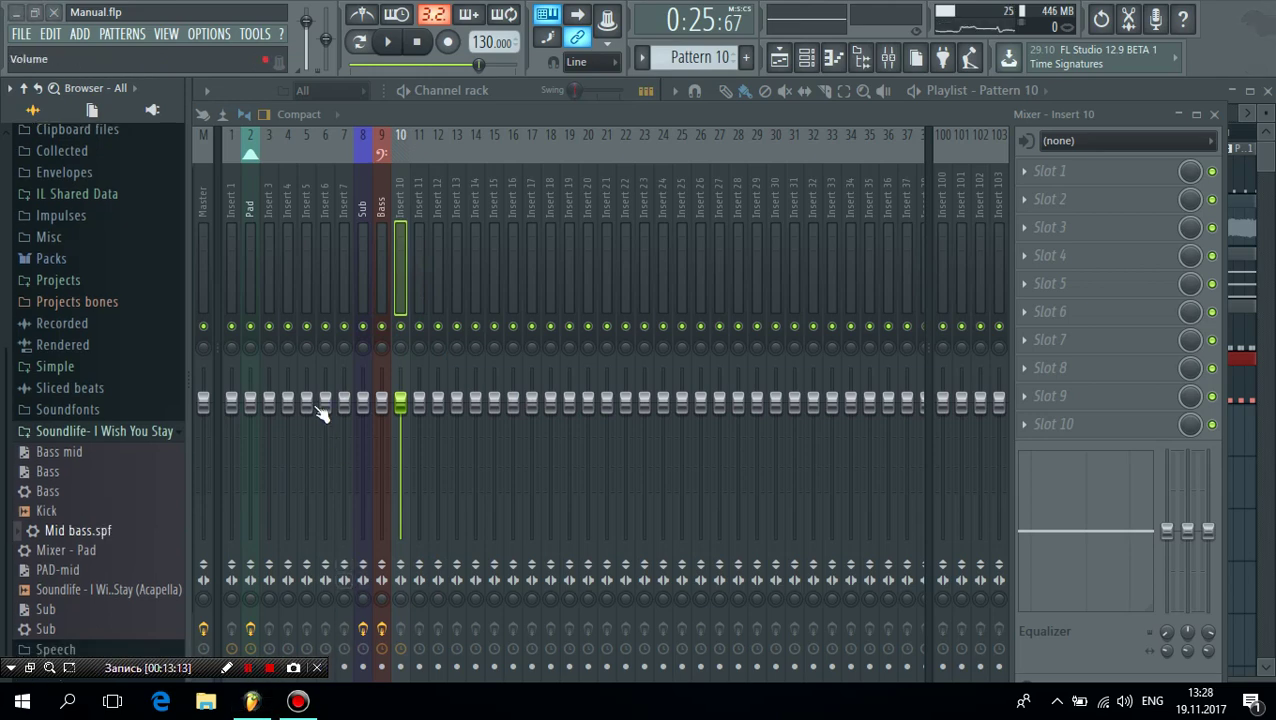
- Load the Mid Bass mixer preset onto mixer track 10 and inspect its Pro-Q low-cut curve
left_click_drag(125, 532, 84, 543)
left_click_drag(84, 540, 398, 188)
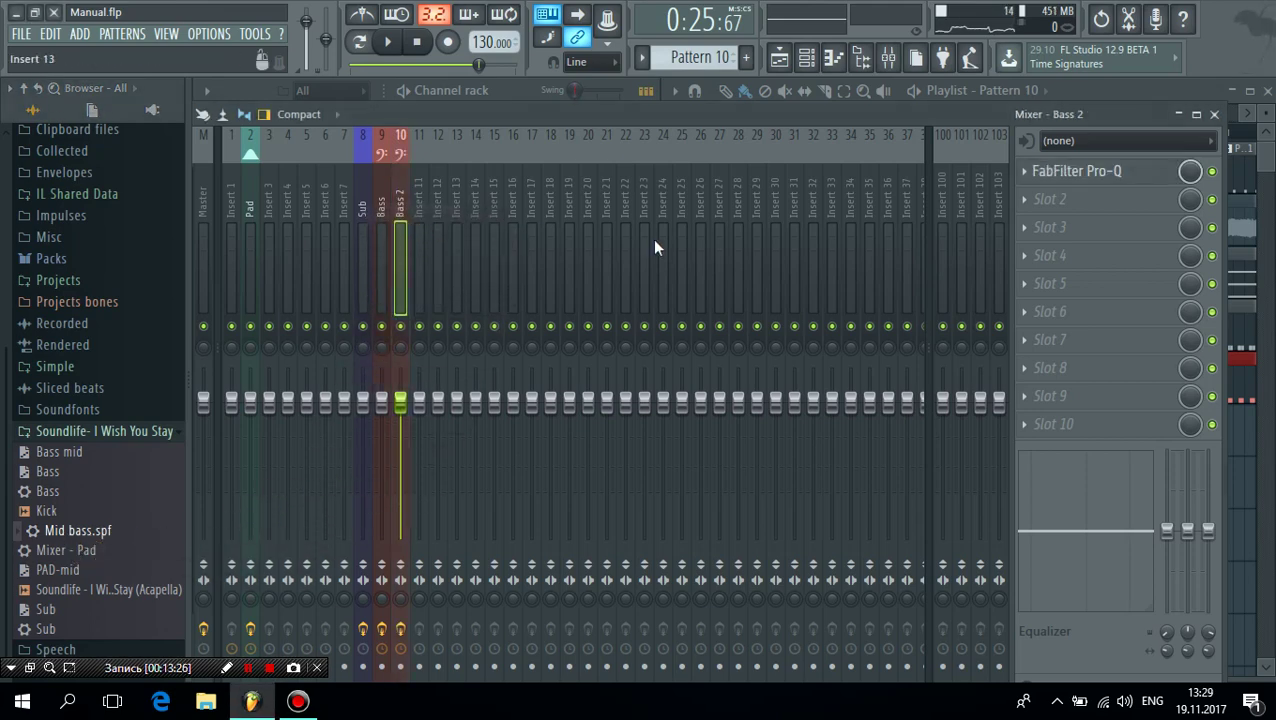
left_click(1100, 172)
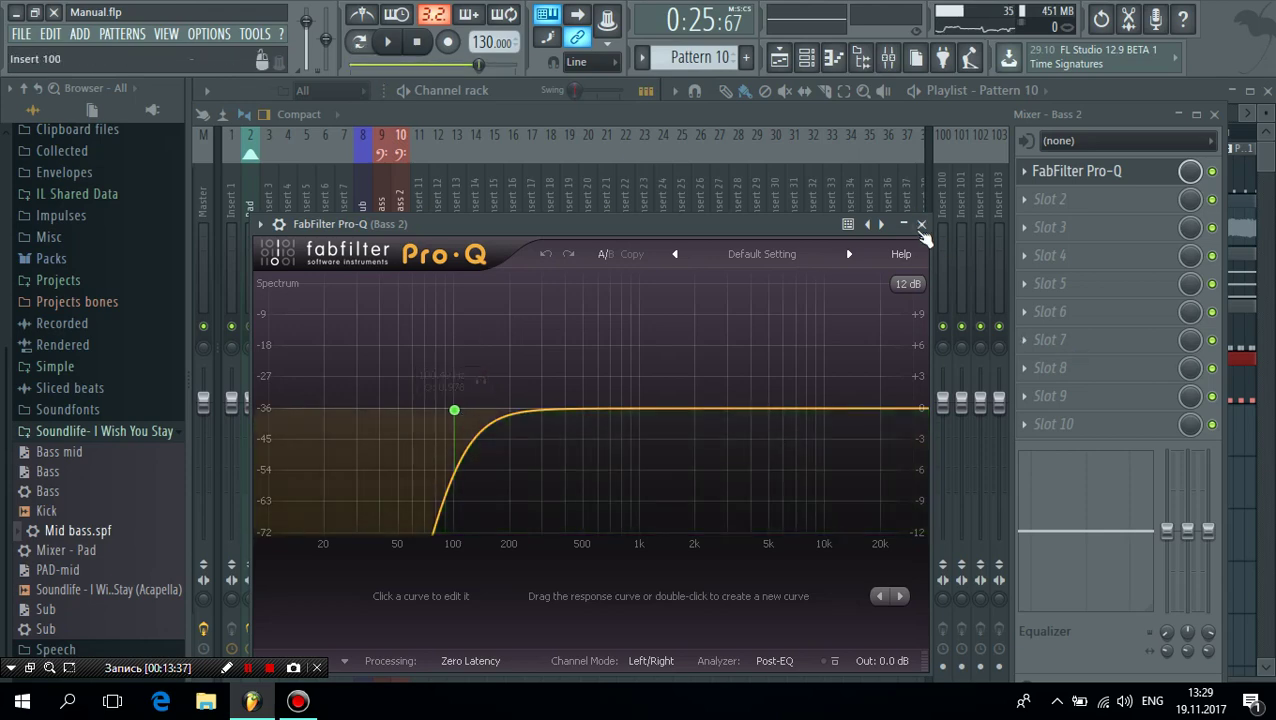
left_click(921, 224)
left_click(1215, 114)
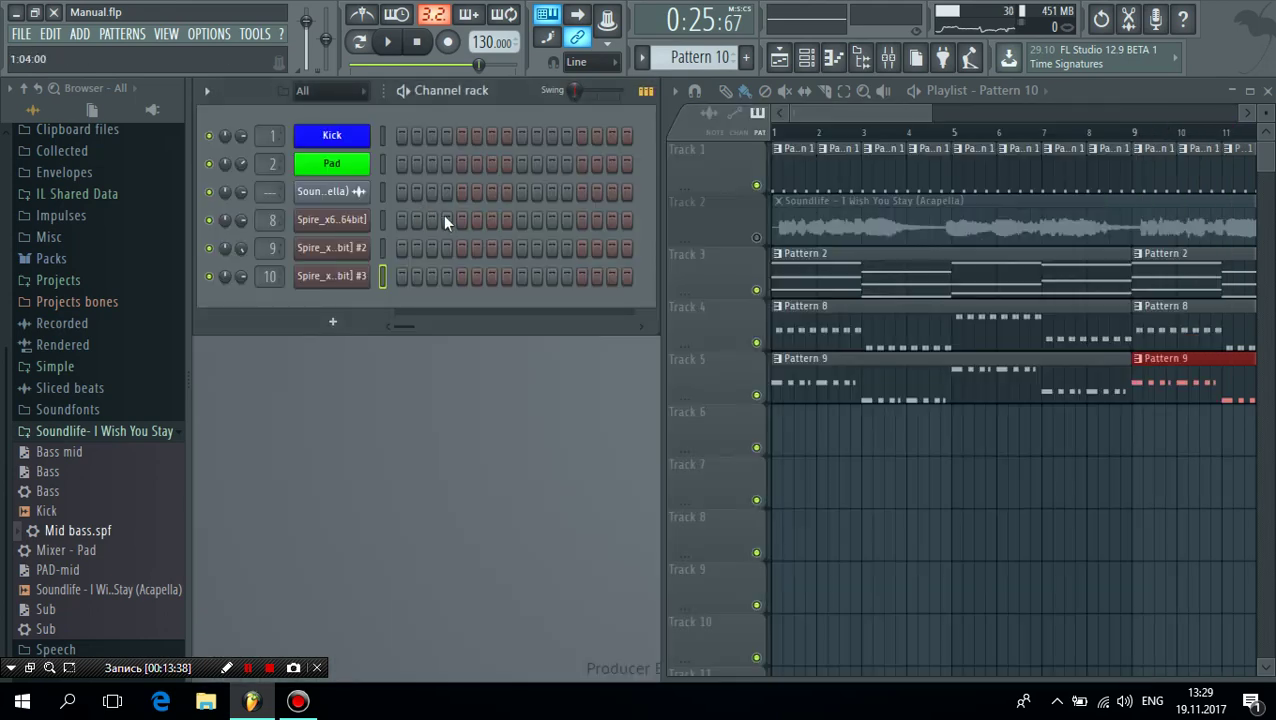
- Load the Bass mid score from the Soundlife- I Wish You Stay folder into the third Spire channel's piano roll
right_click(334, 283)
left_click(412, 276)
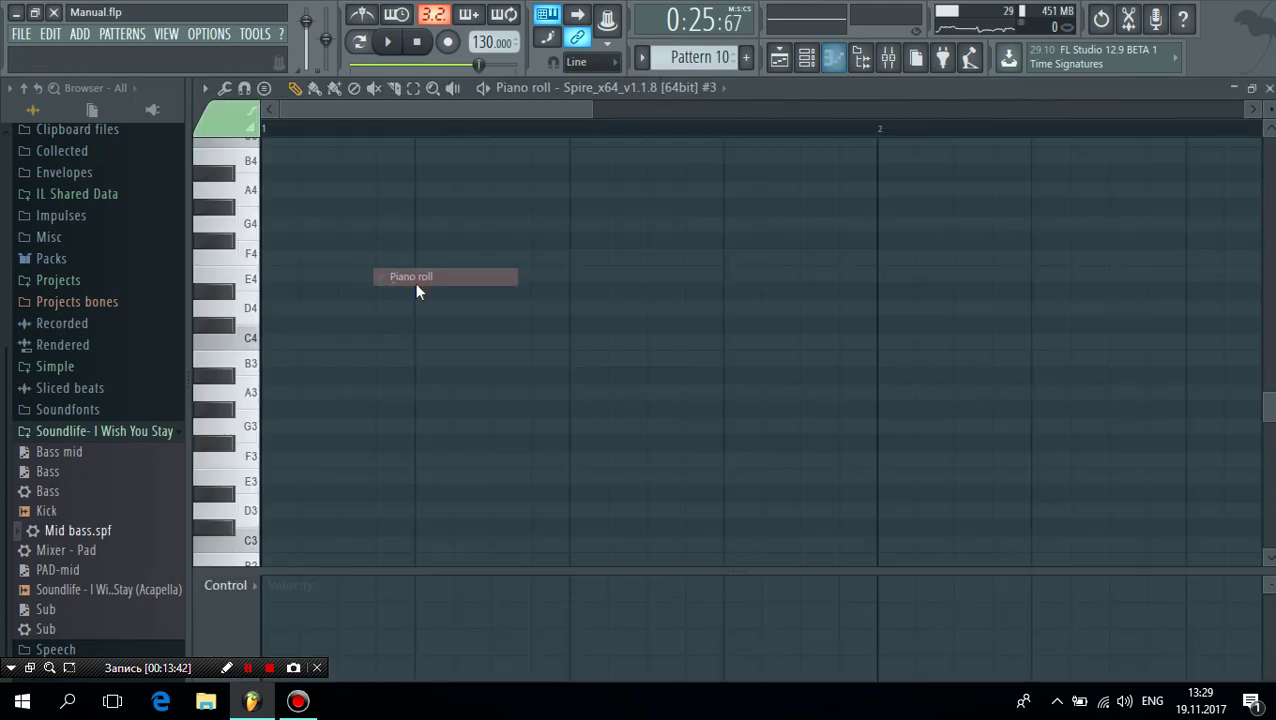
left_click_drag(128, 567, 530, 407)
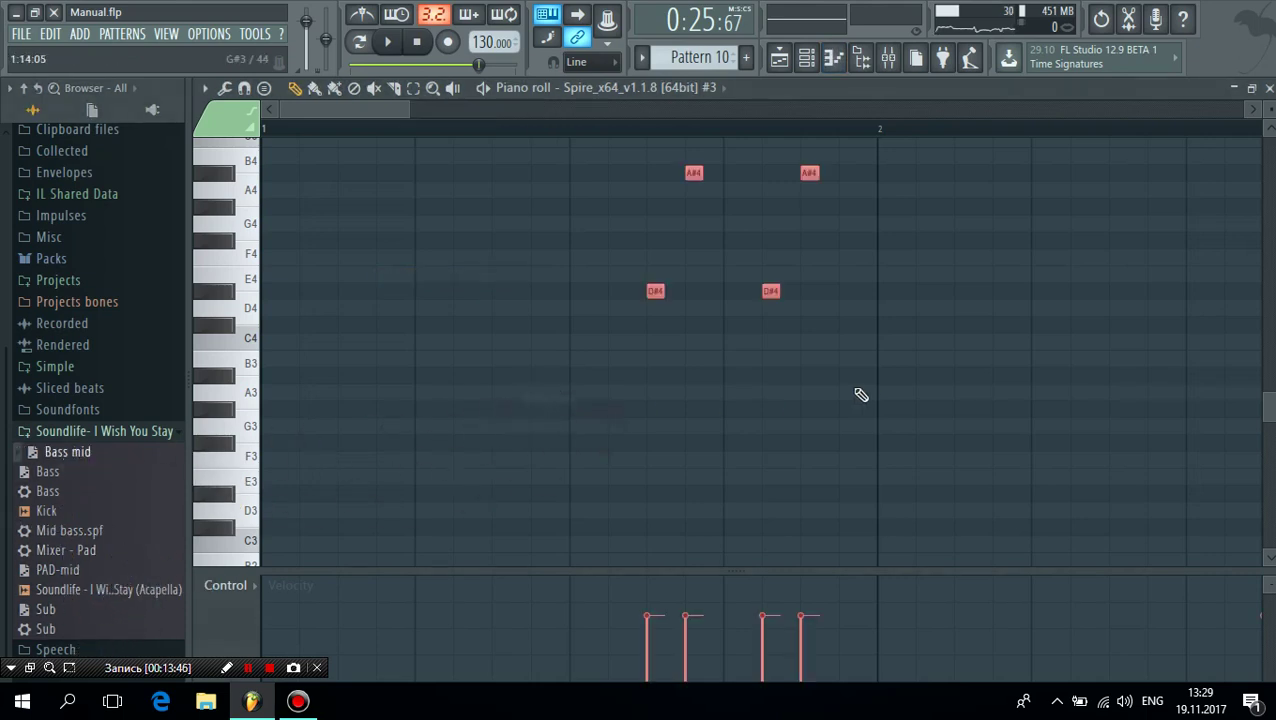
scroll(911, 391, "up", 4)
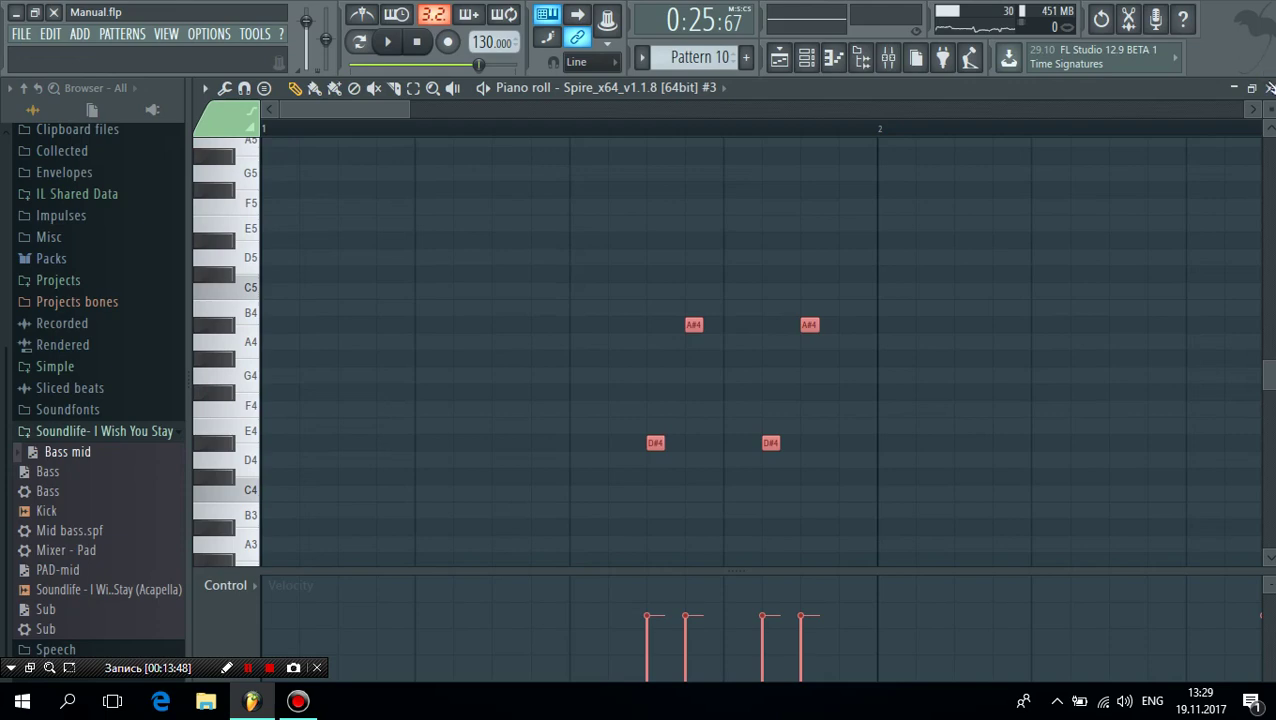
left_click(1266, 87)
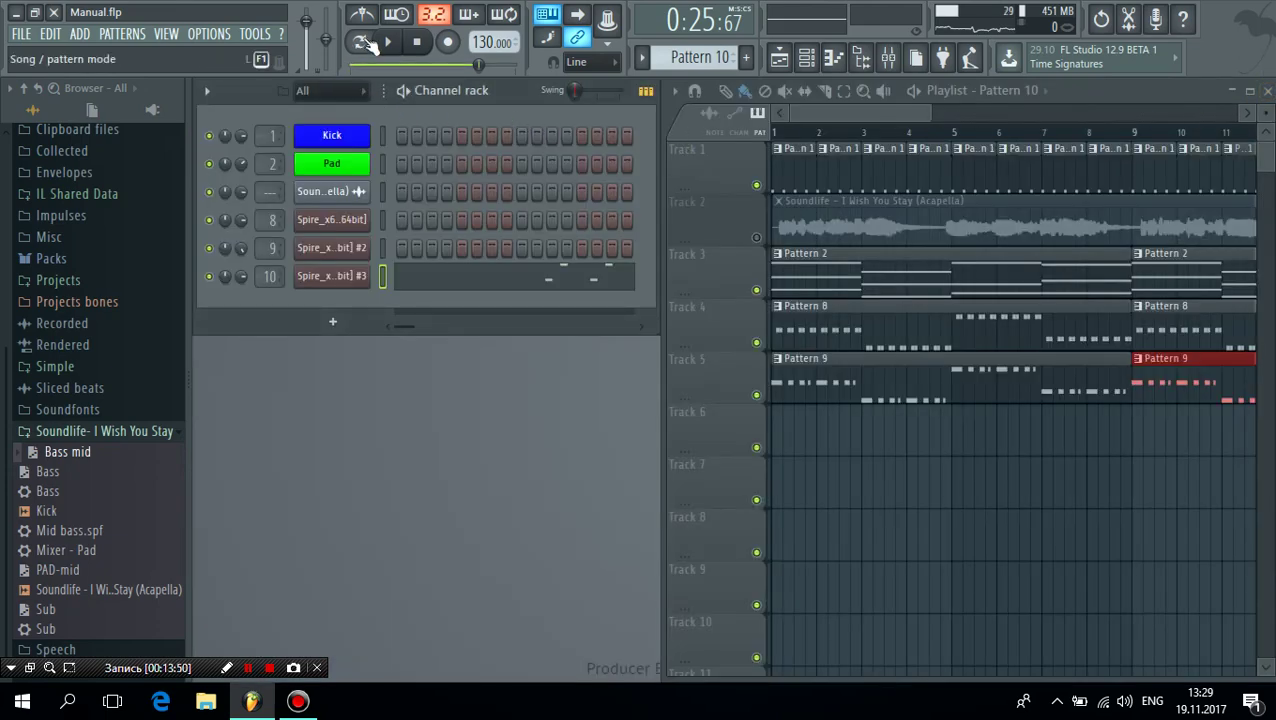
- Play Pattern 10 on its own in pattern mode to audition the mid bass
left_click(366, 44)
left_click(389, 45)
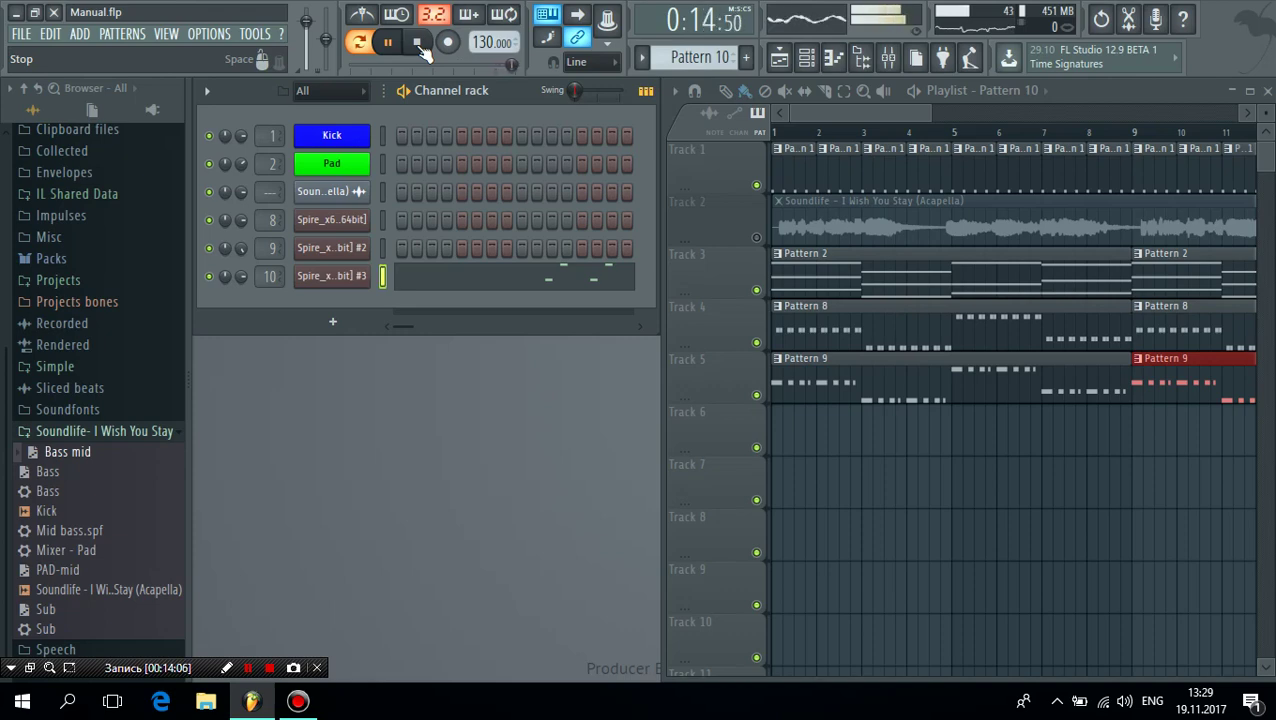
left_click(421, 48)
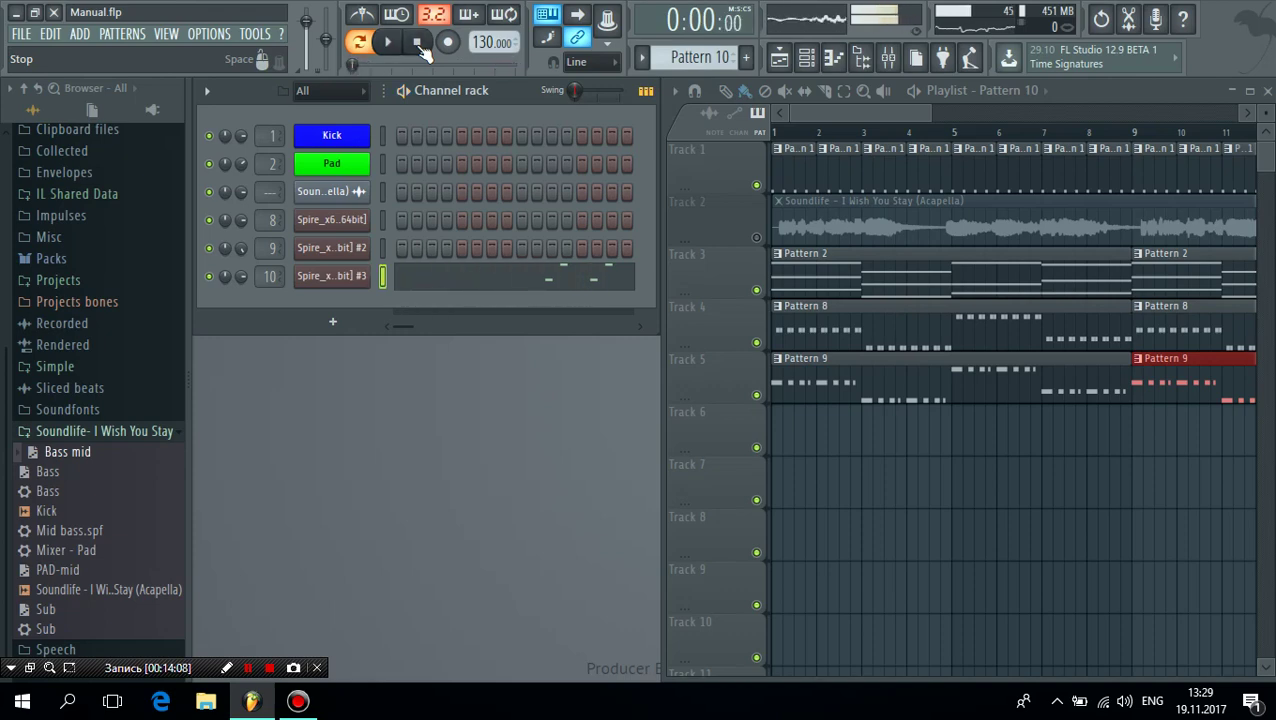
- Play Pattern 10 while examining the Pro-Q low cut on mixer track 10, soloing its filter band for comparison
left_click(269, 279)
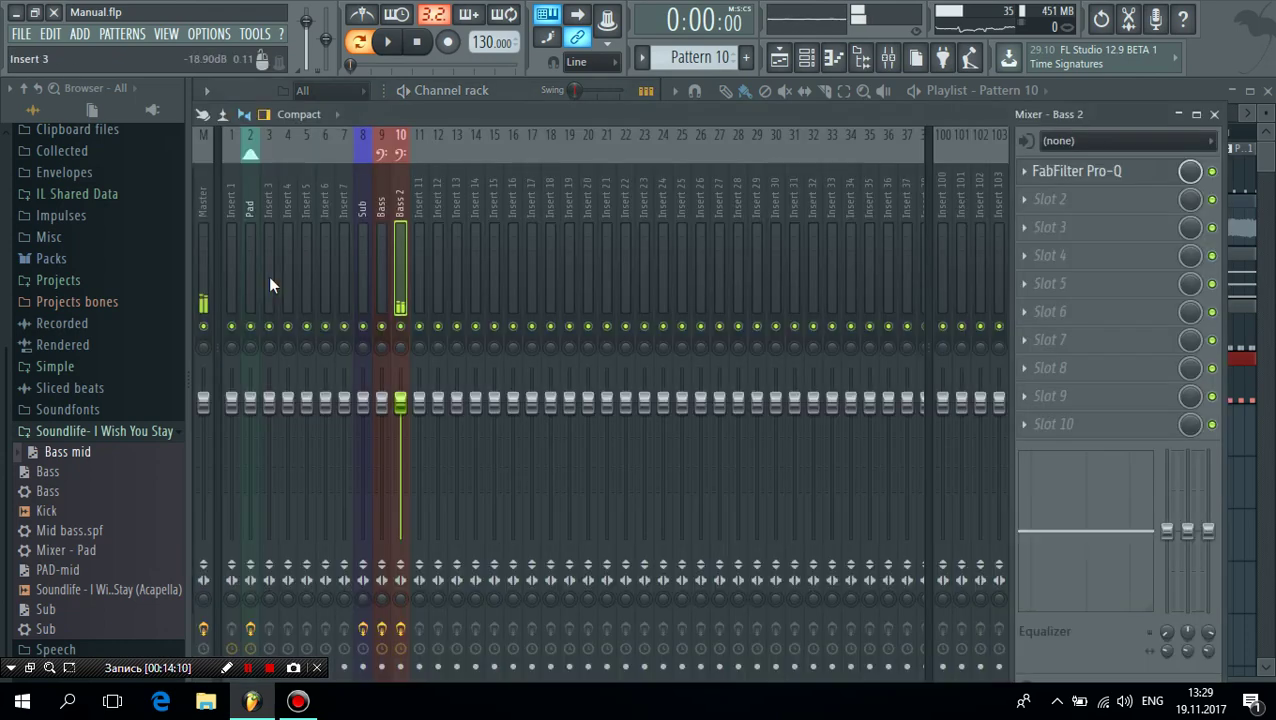
left_click(388, 41)
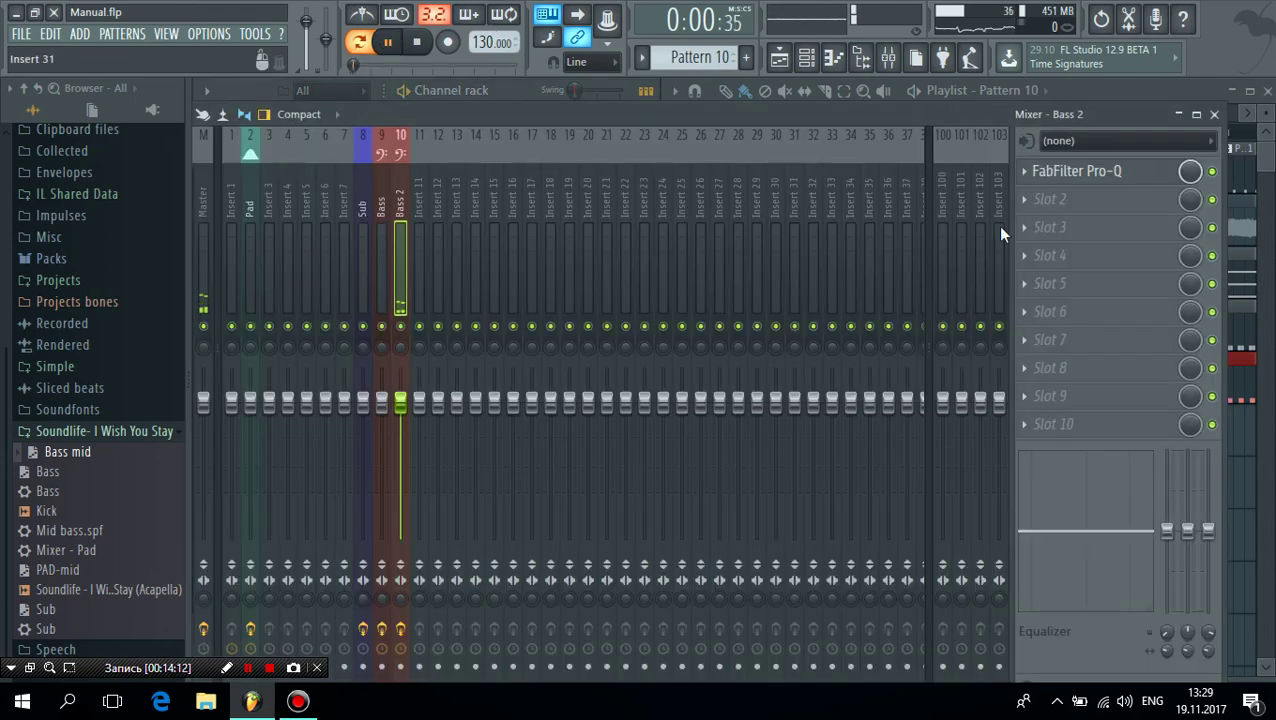
left_click(1096, 174)
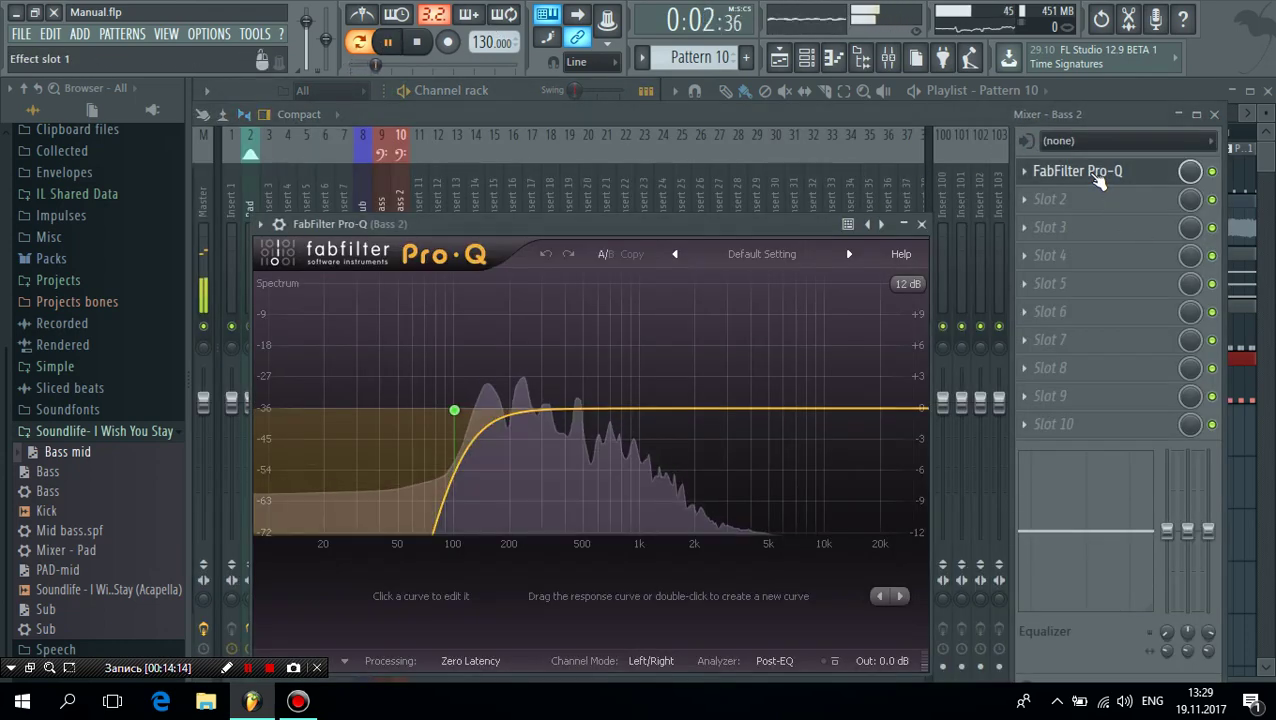
mouse_move(476, 408)
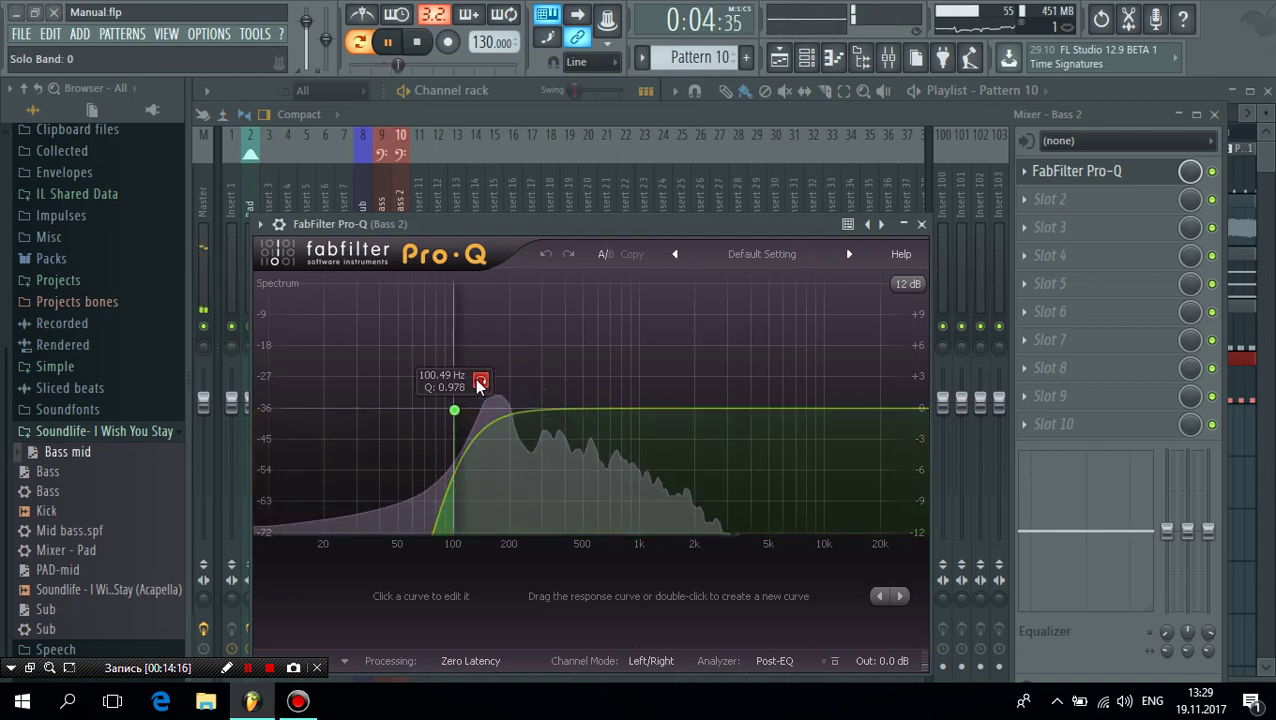
left_click_drag(479, 385, 481, 383)
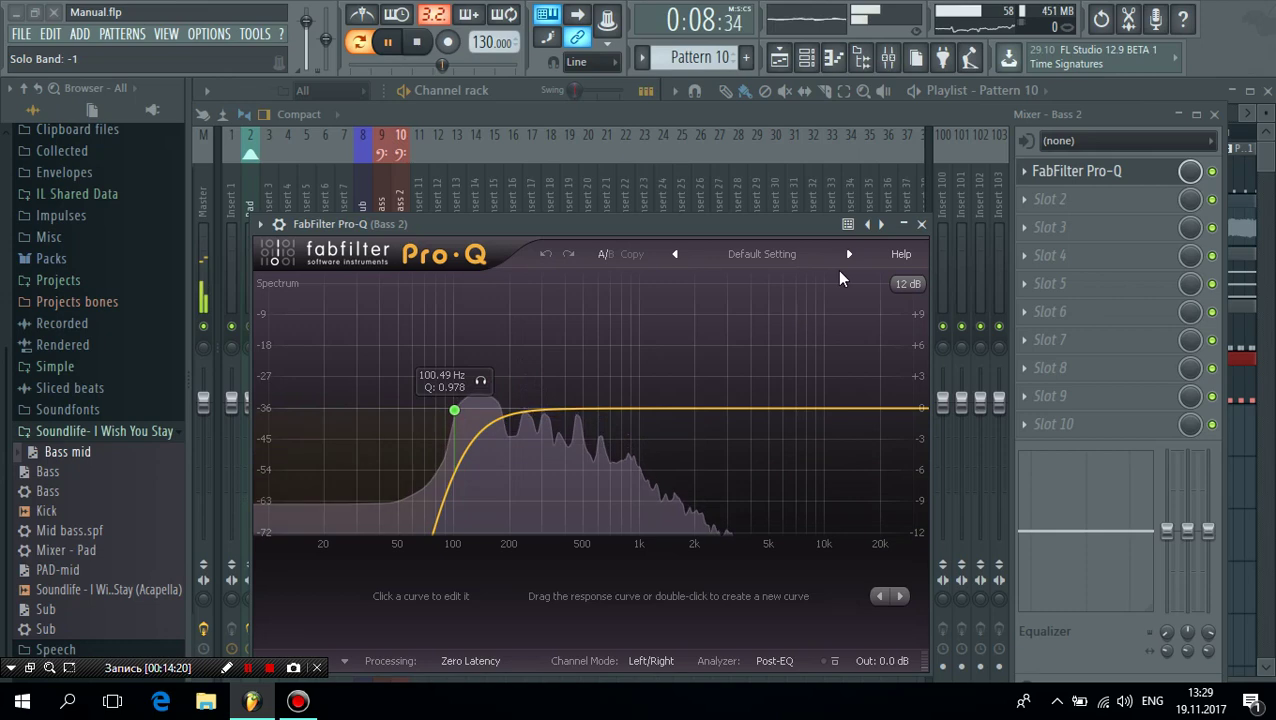
left_click(921, 224)
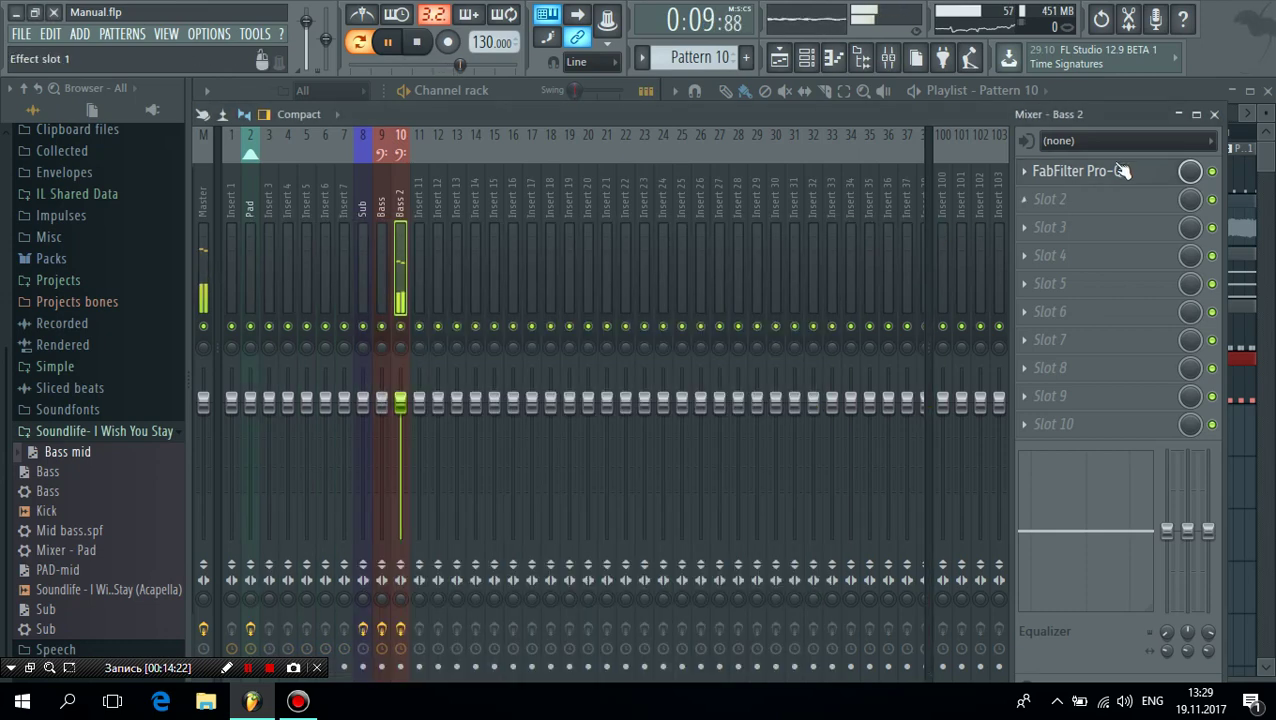
left_click(1215, 114)
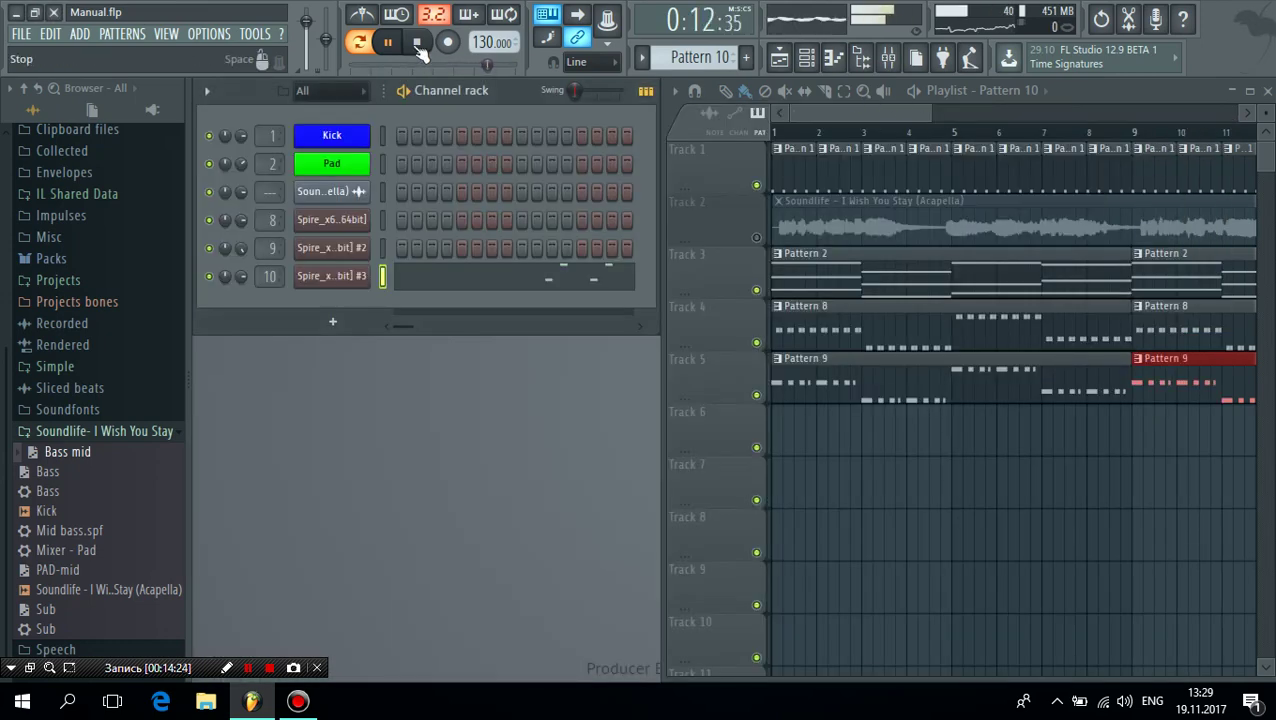
left_click(418, 46)
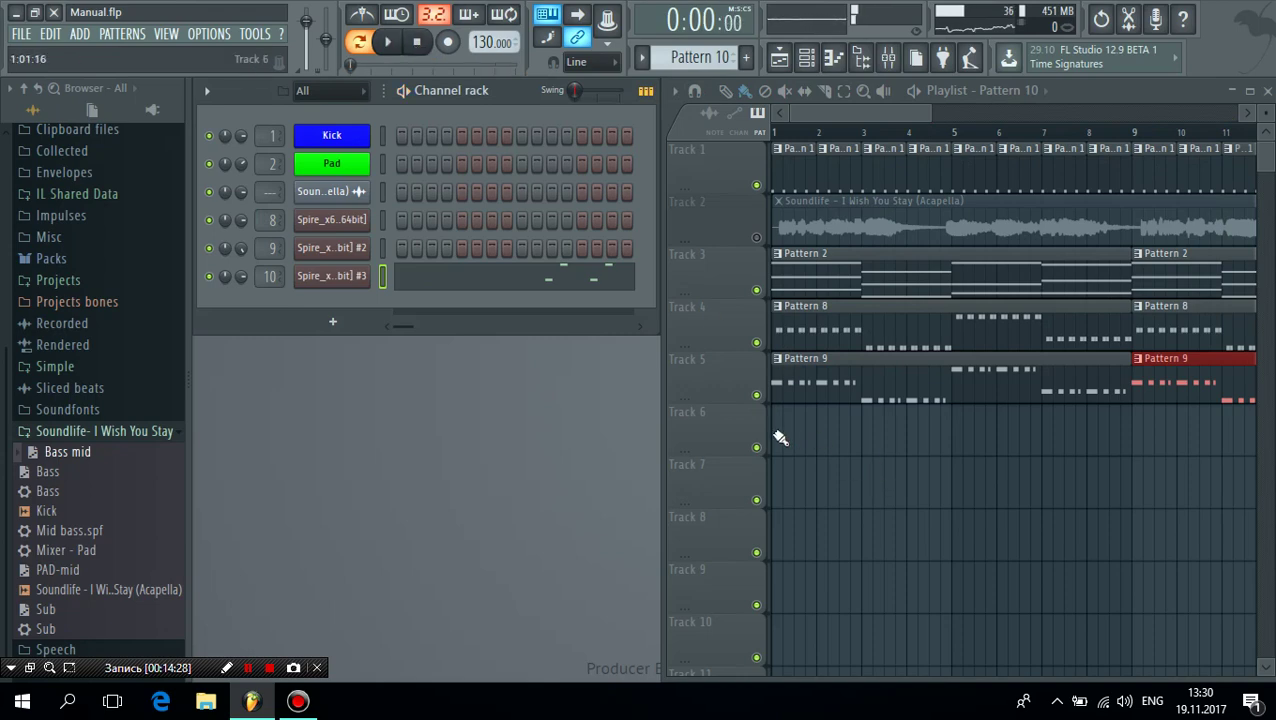
- Place Pattern 10 clips on playlist Track 6 at bars 1 and 9
left_click_drag(780, 437, 1140, 440)
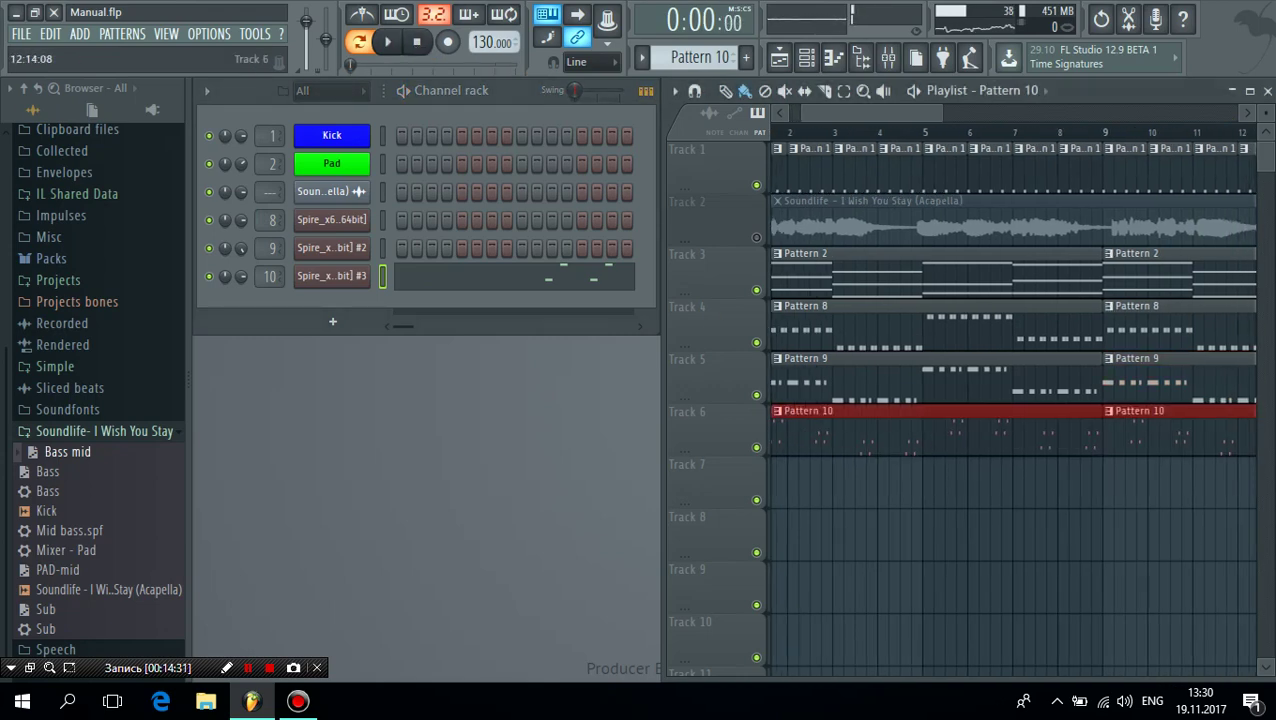
scroll(1025, 247, "right", 2)
left_click_drag(895, 112, 783, 117)
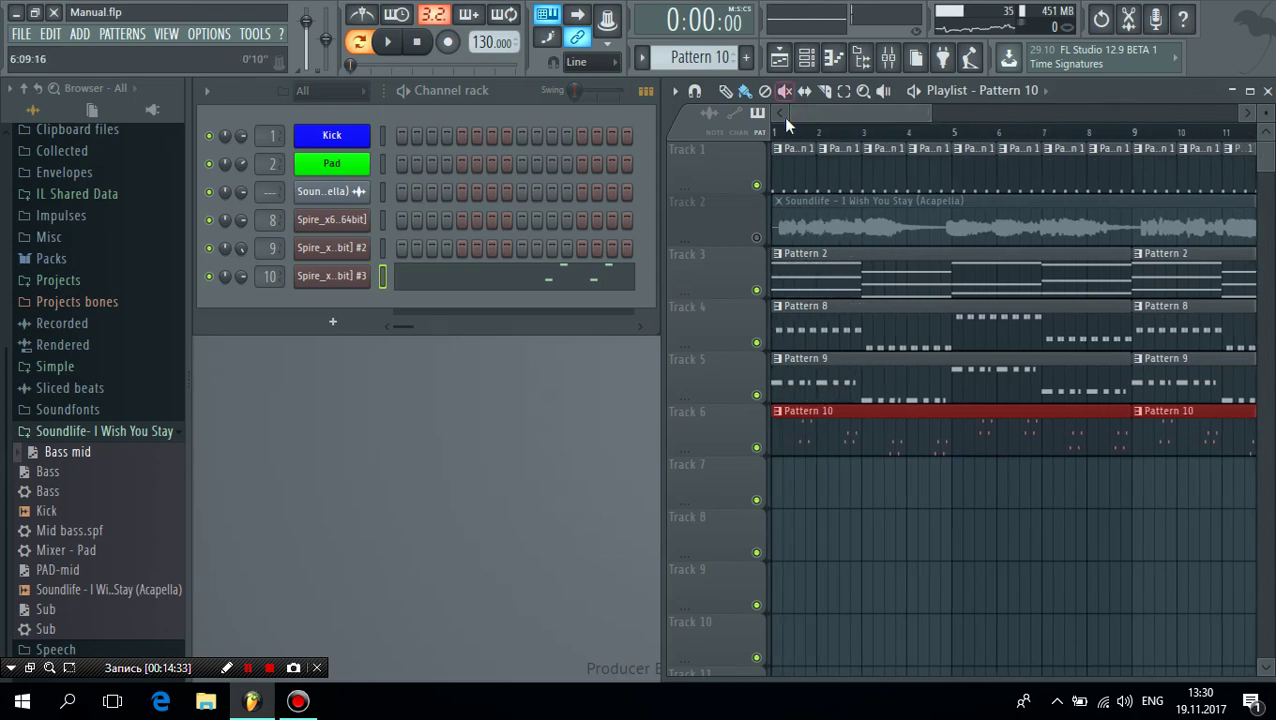
- Play the arrangement in song mode to hear the mid bass together with the other layers
left_click(388, 42)
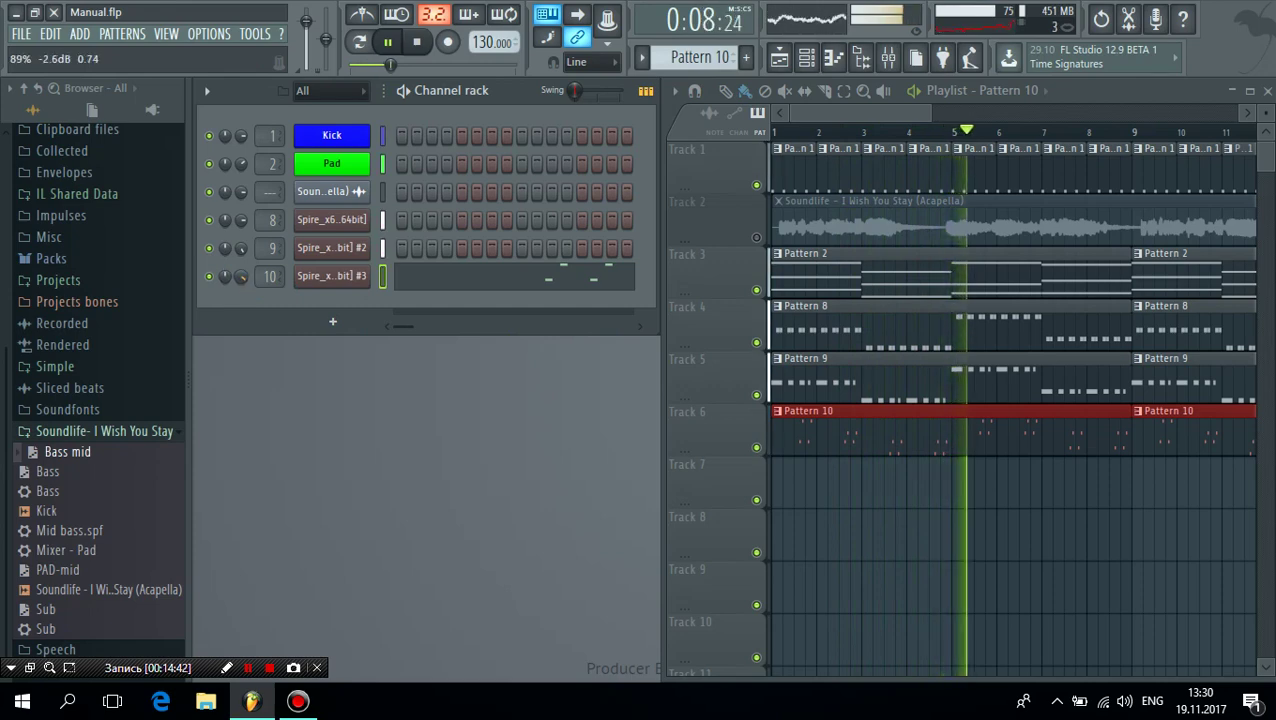
left_click(388, 42)
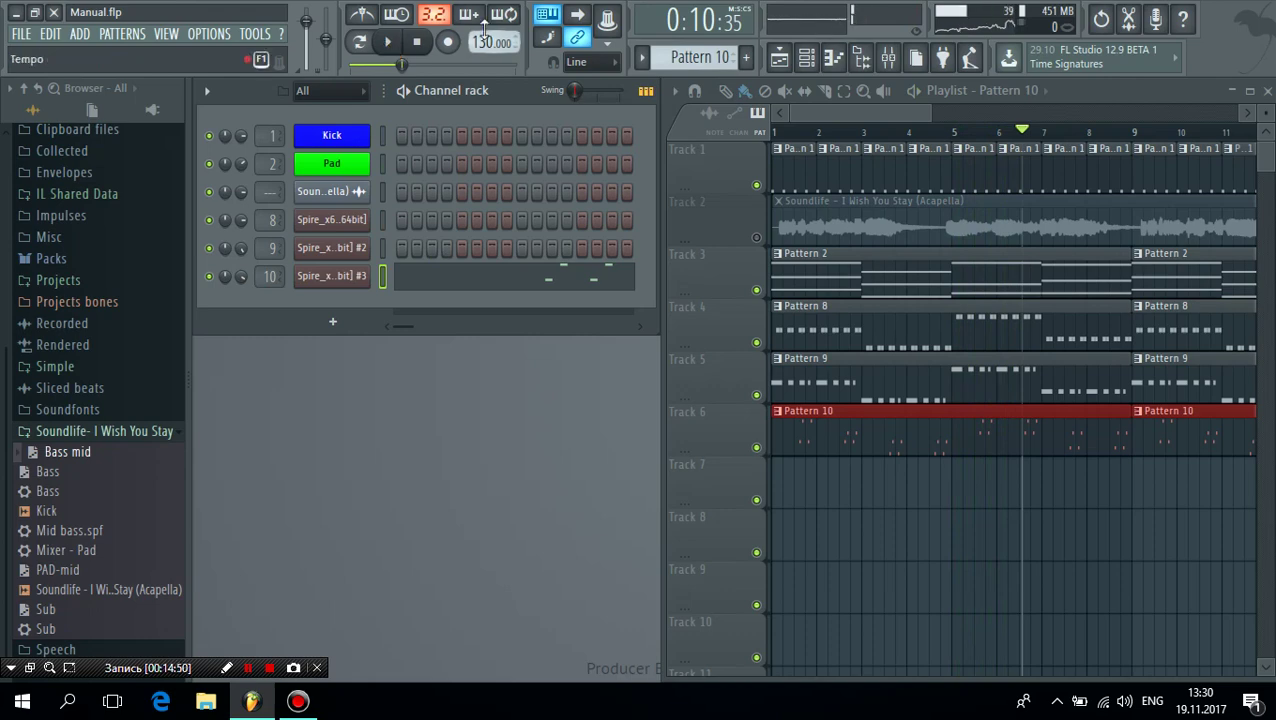
left_click(390, 46)
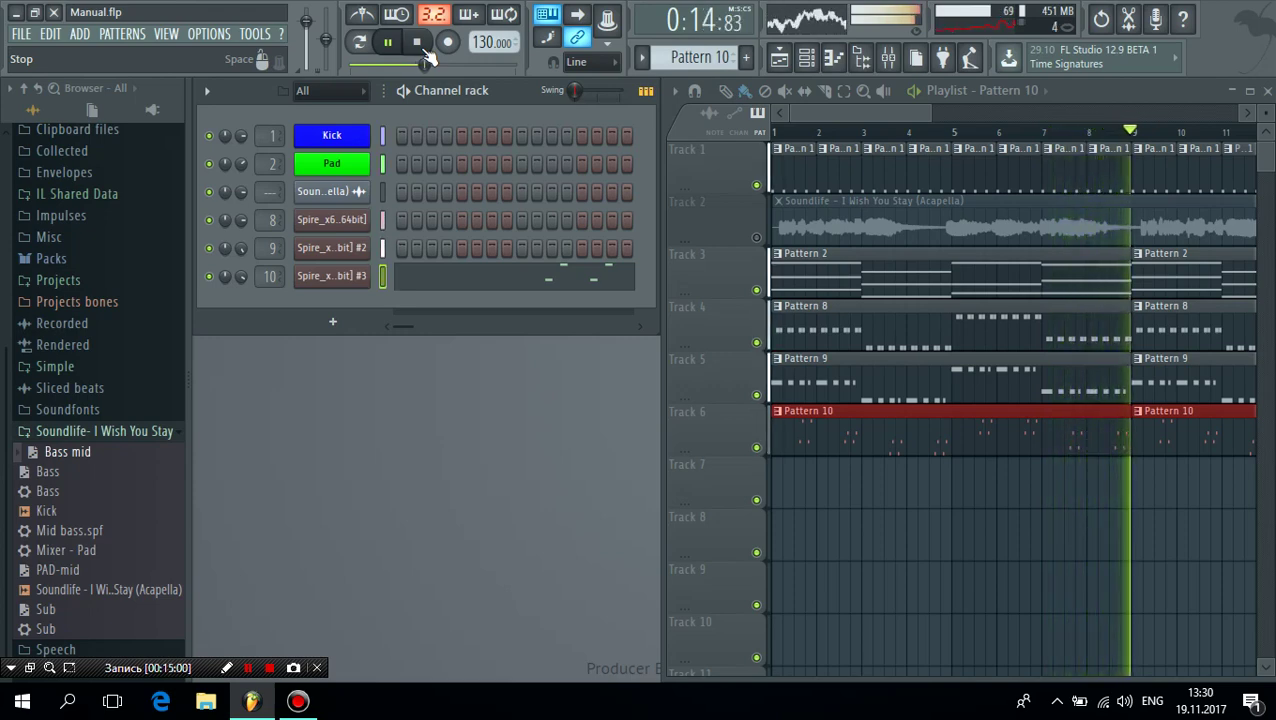
left_click(424, 48)
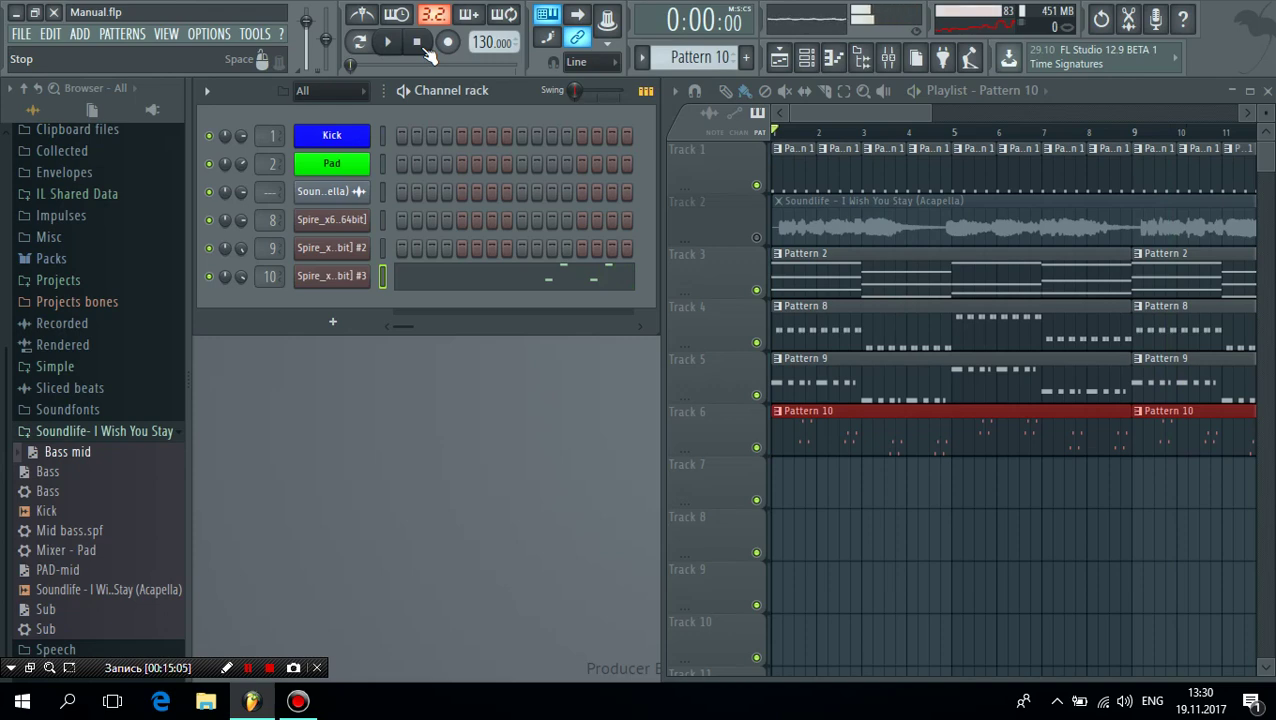
- Examine the third Spire's wrapper processing settings, including the options for fixed size buffers
left_click(333, 277)
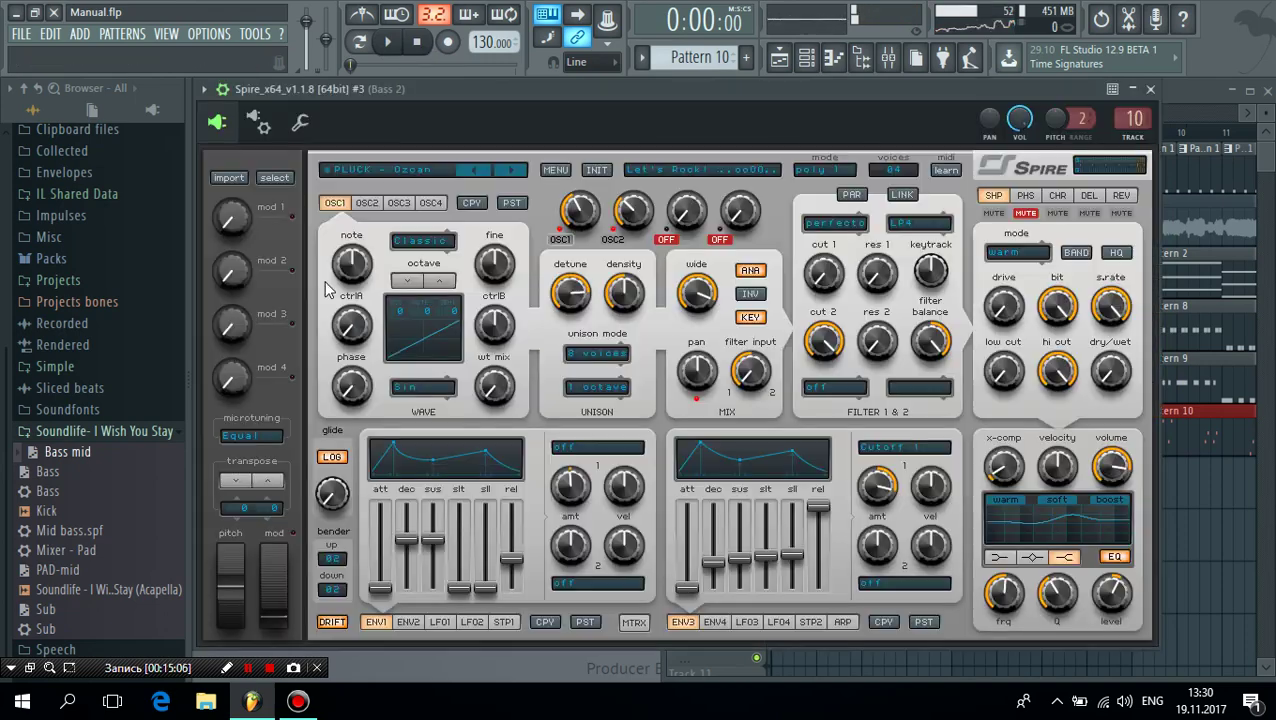
left_click(302, 127)
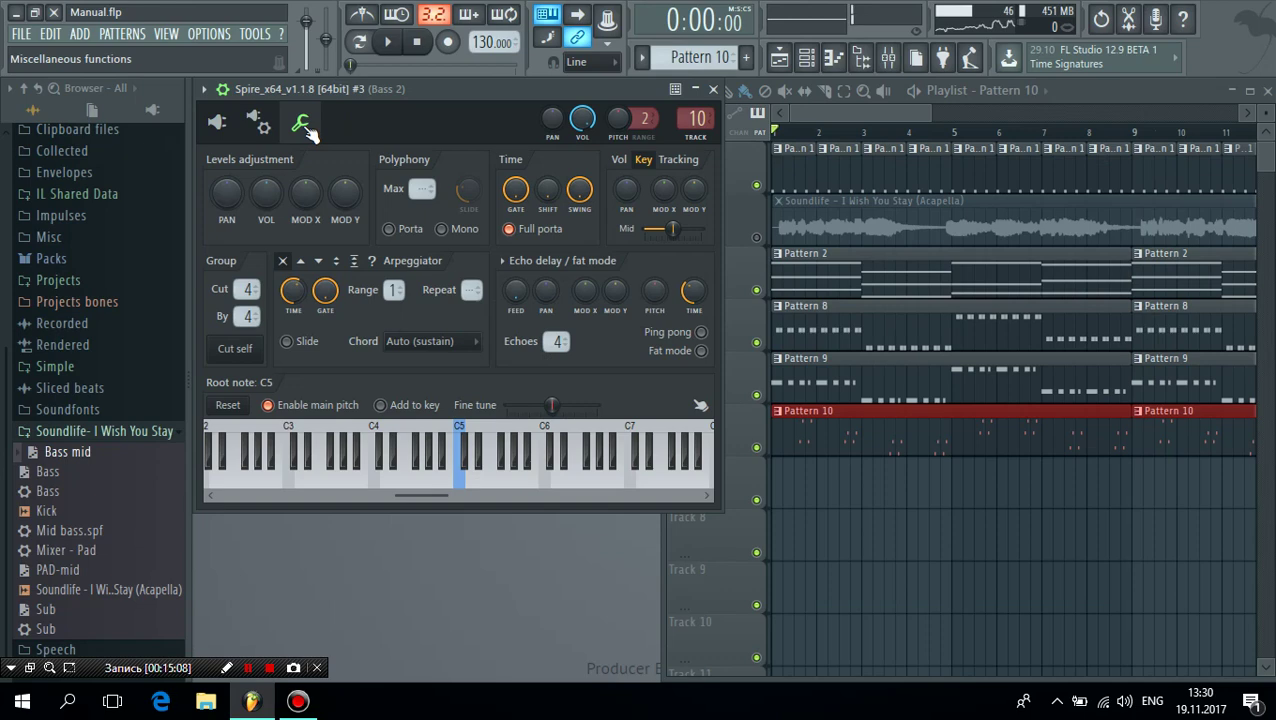
left_click(264, 124)
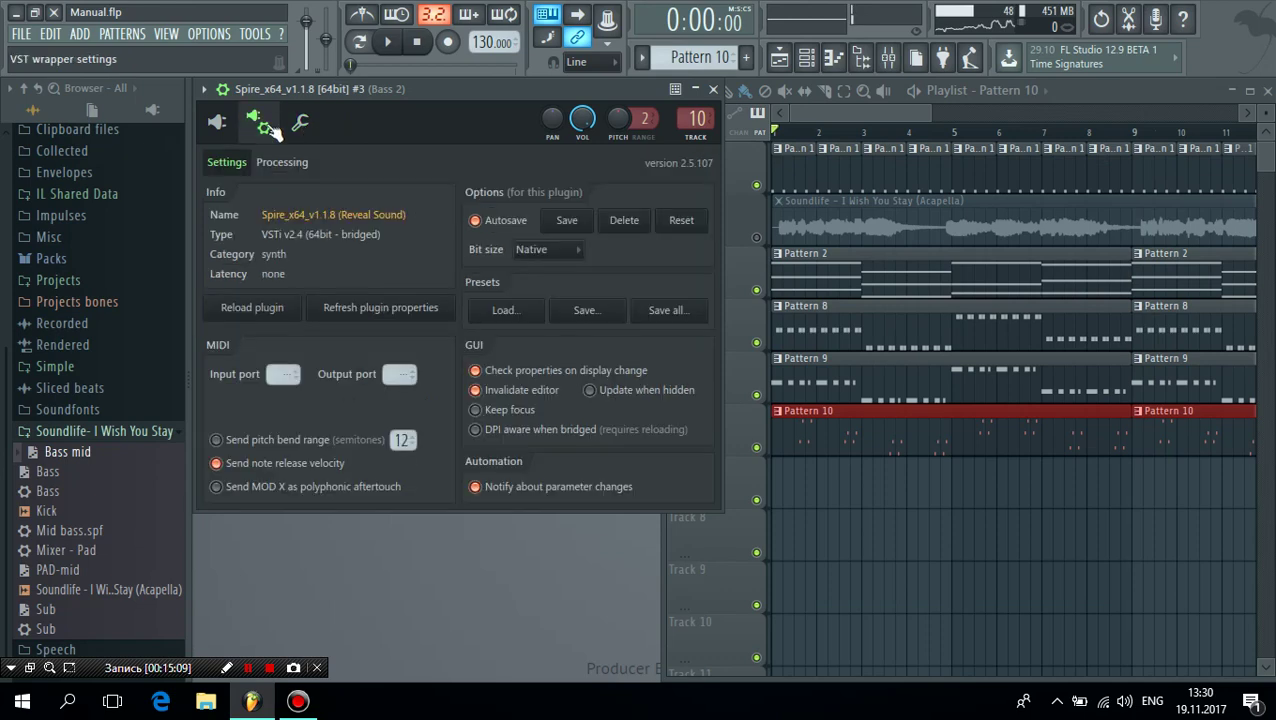
left_click(217, 121)
left_click(264, 126)
left_click(282, 162)
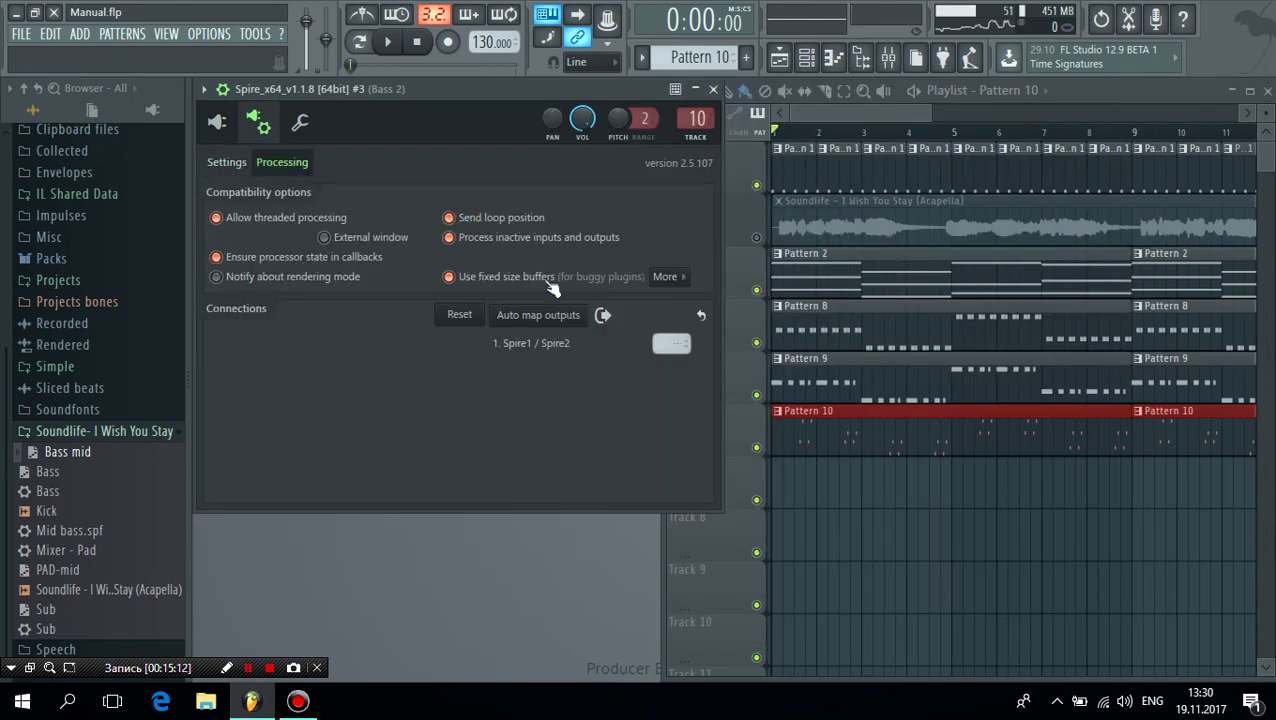
left_click(676, 290)
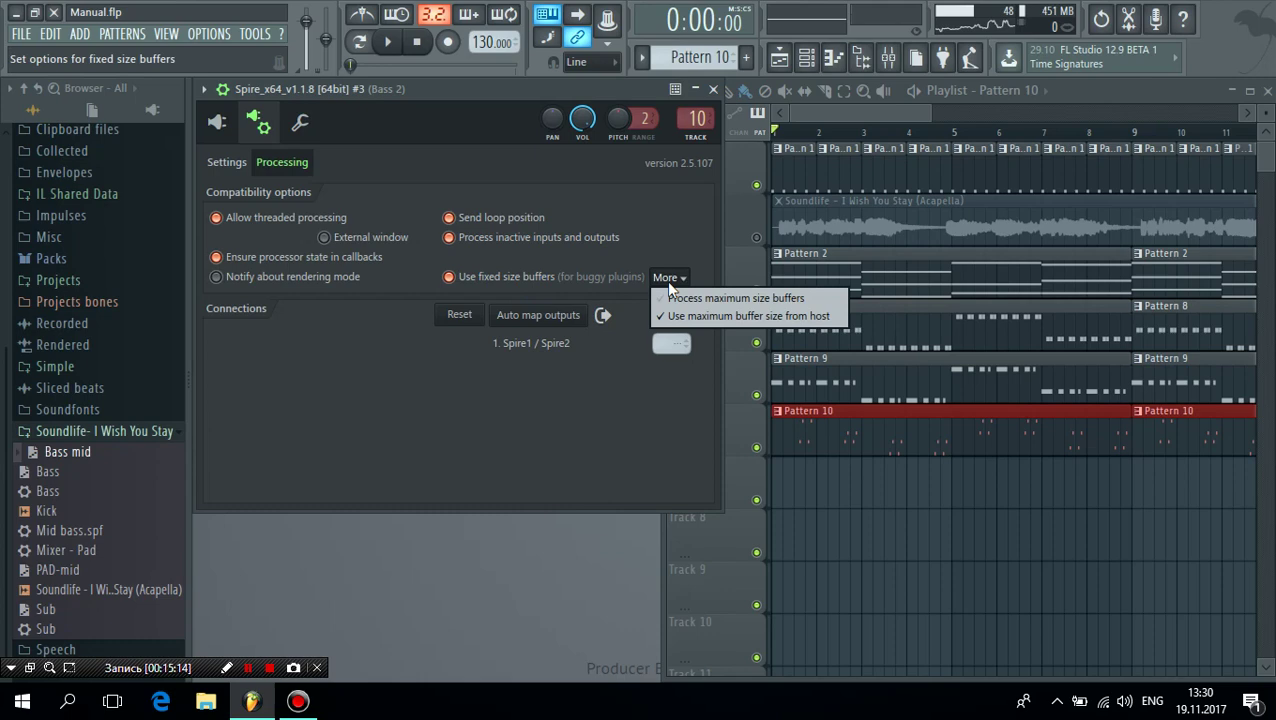
left_click(552, 407)
left_click(714, 90)
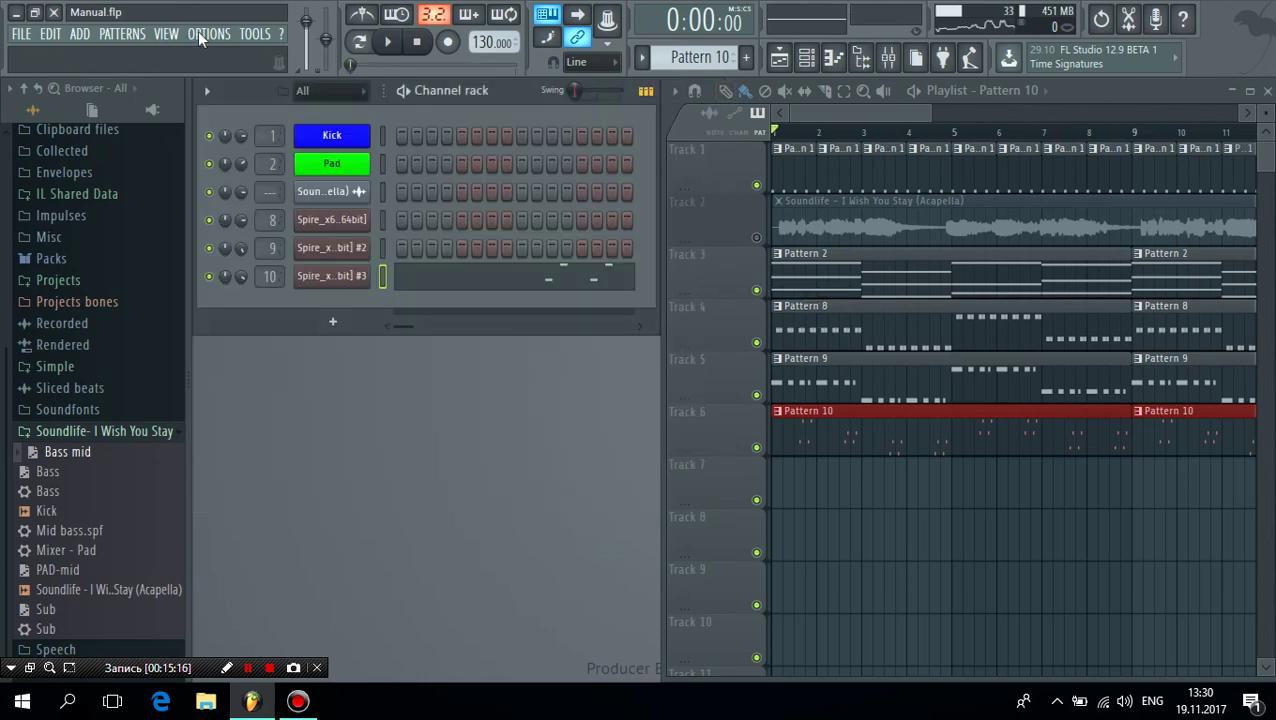
- Review the audio settings and the available output devices, keeping FL Studio ASIO selected
left_click(209, 33)
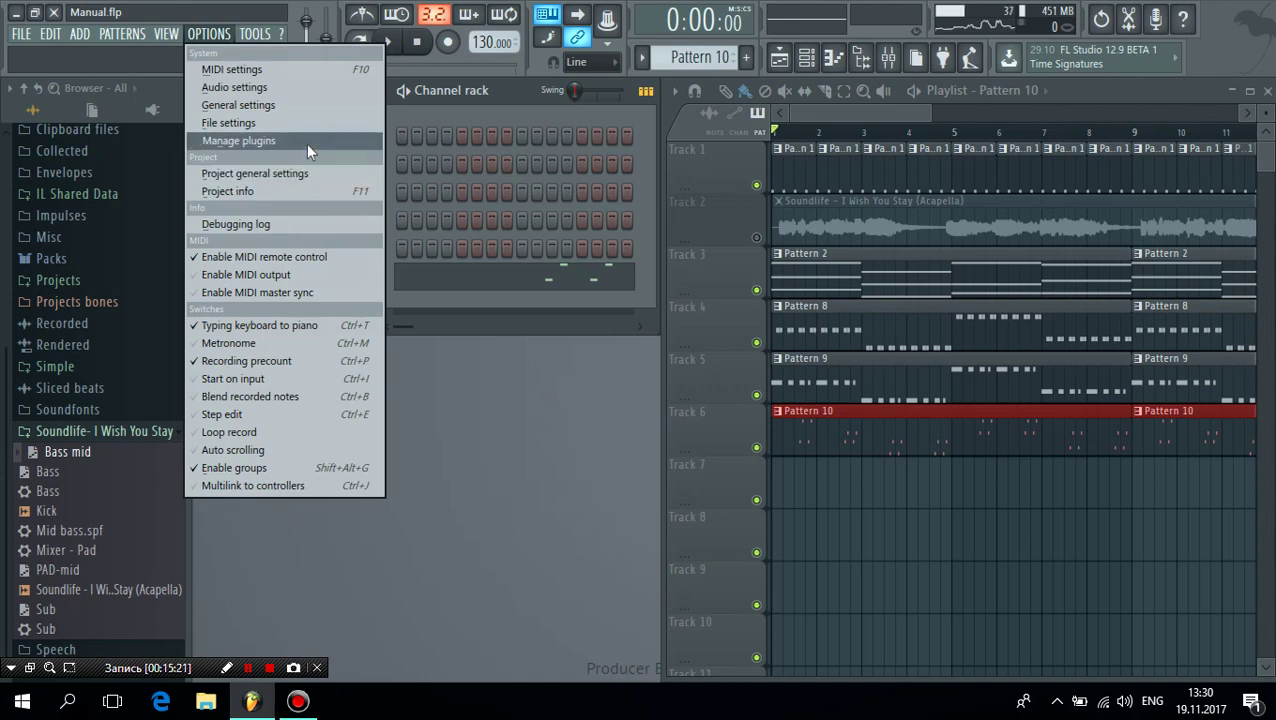
left_click(279, 87)
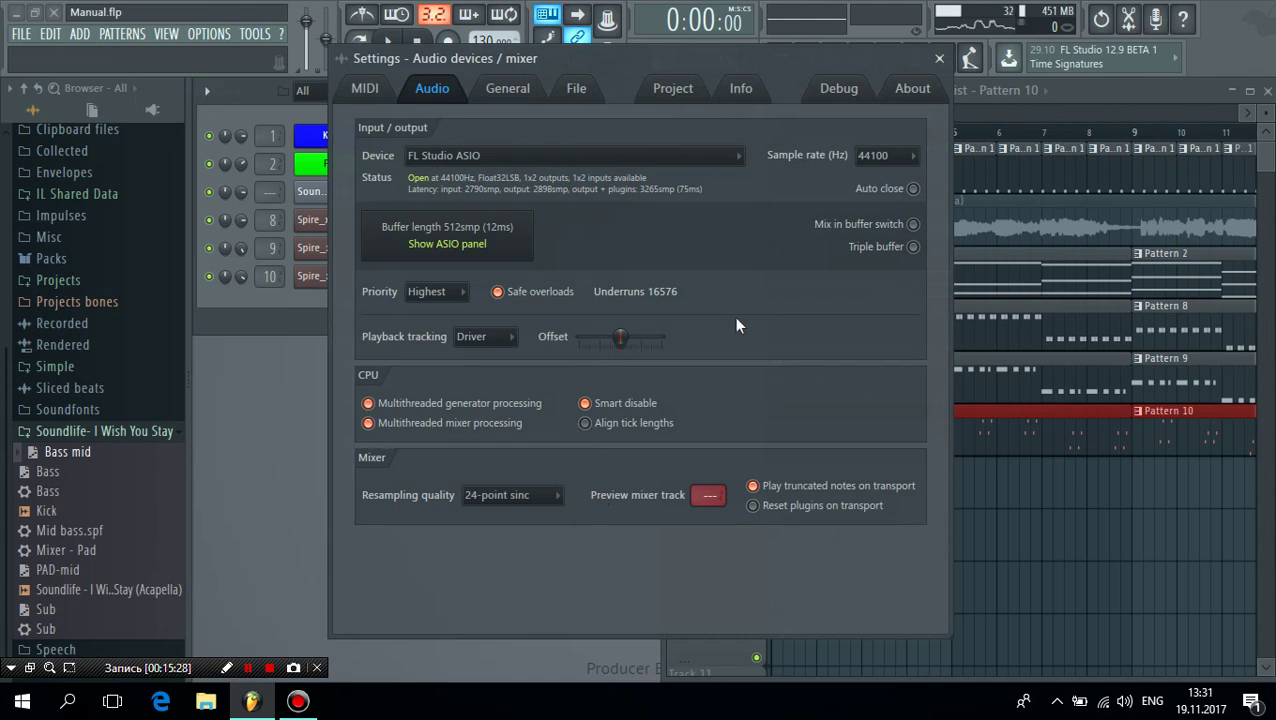
left_click(738, 157)
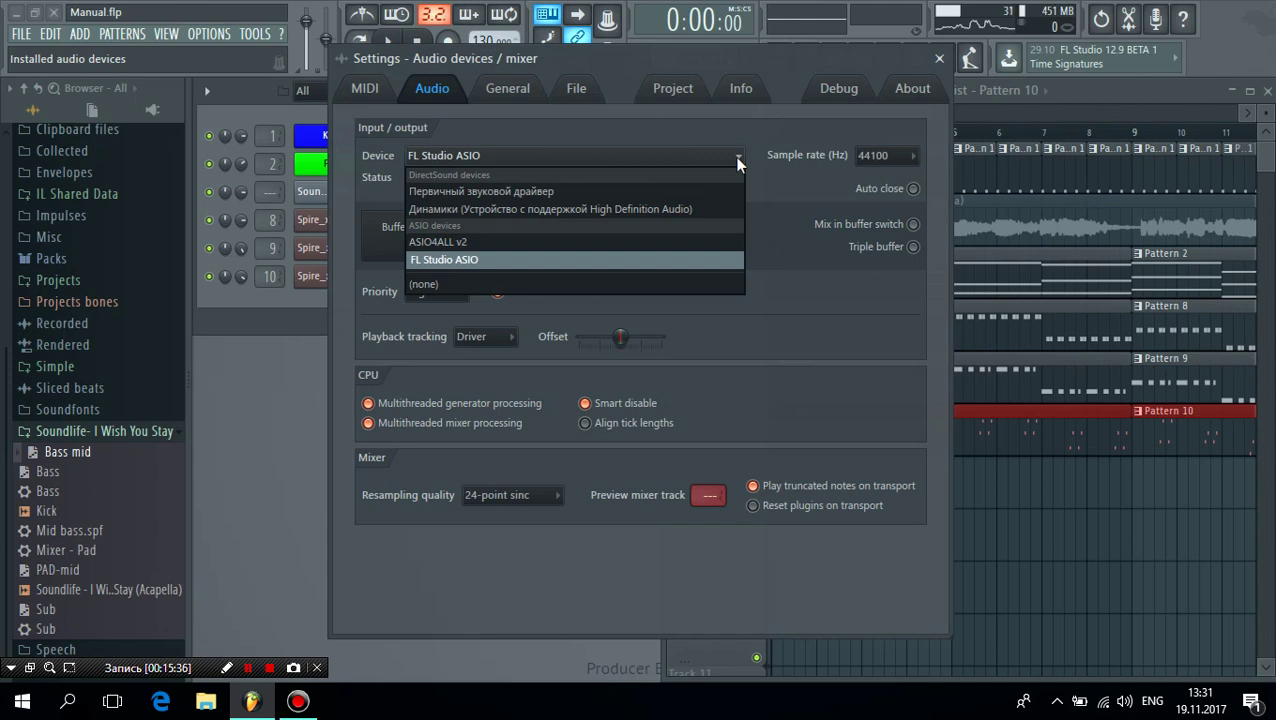
left_click(738, 160)
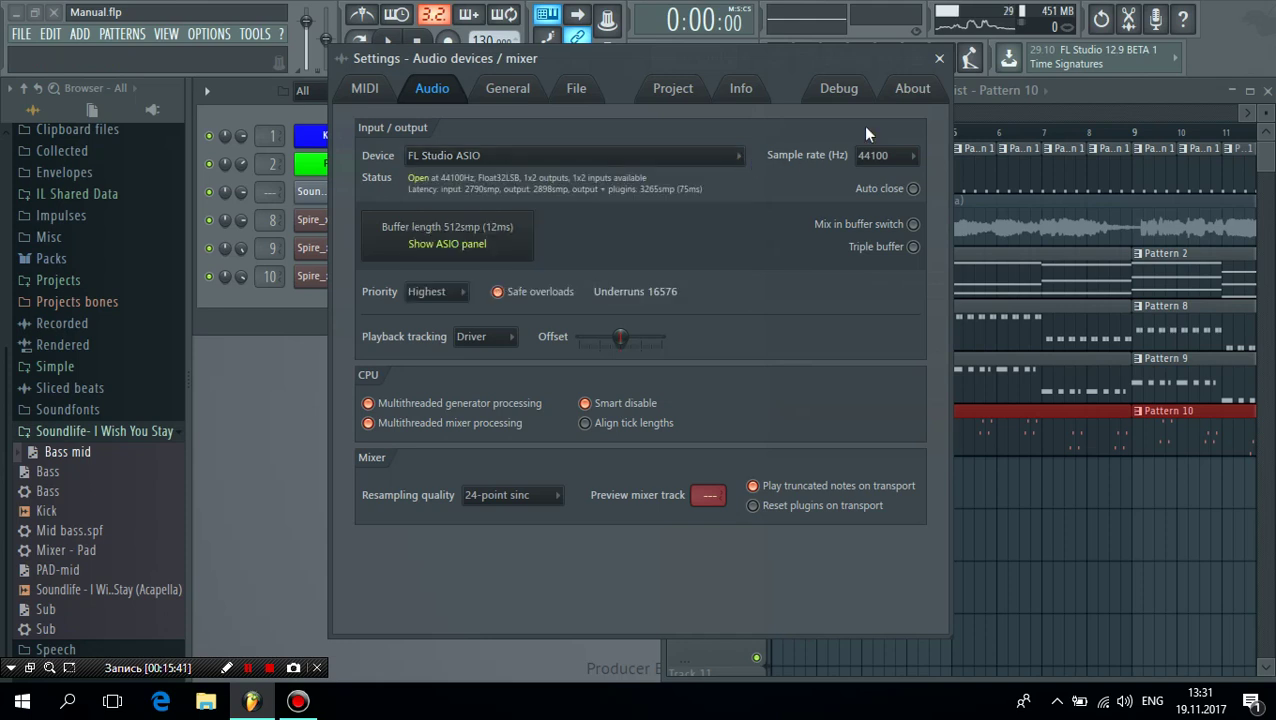
left_click(939, 58)
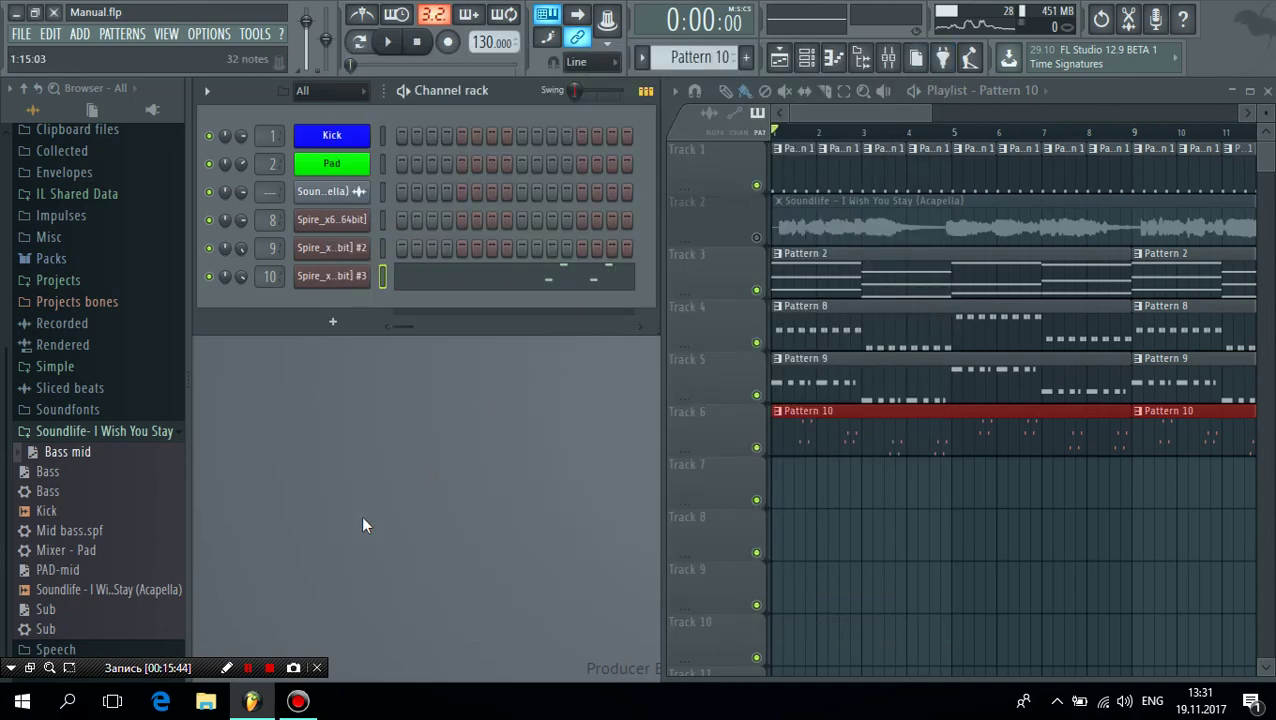
- Play back the arrangement with all bass layers and unmute the acapella on playlist Track 2
left_click(248, 667)
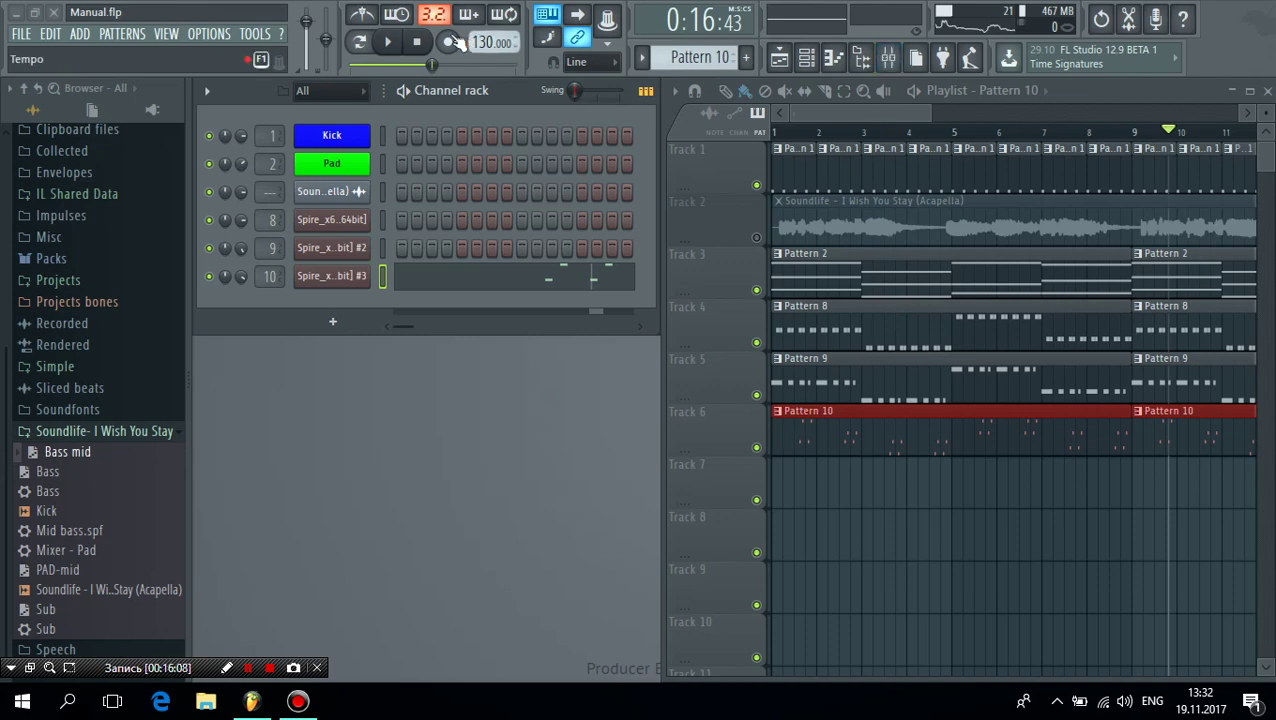
left_click(388, 41)
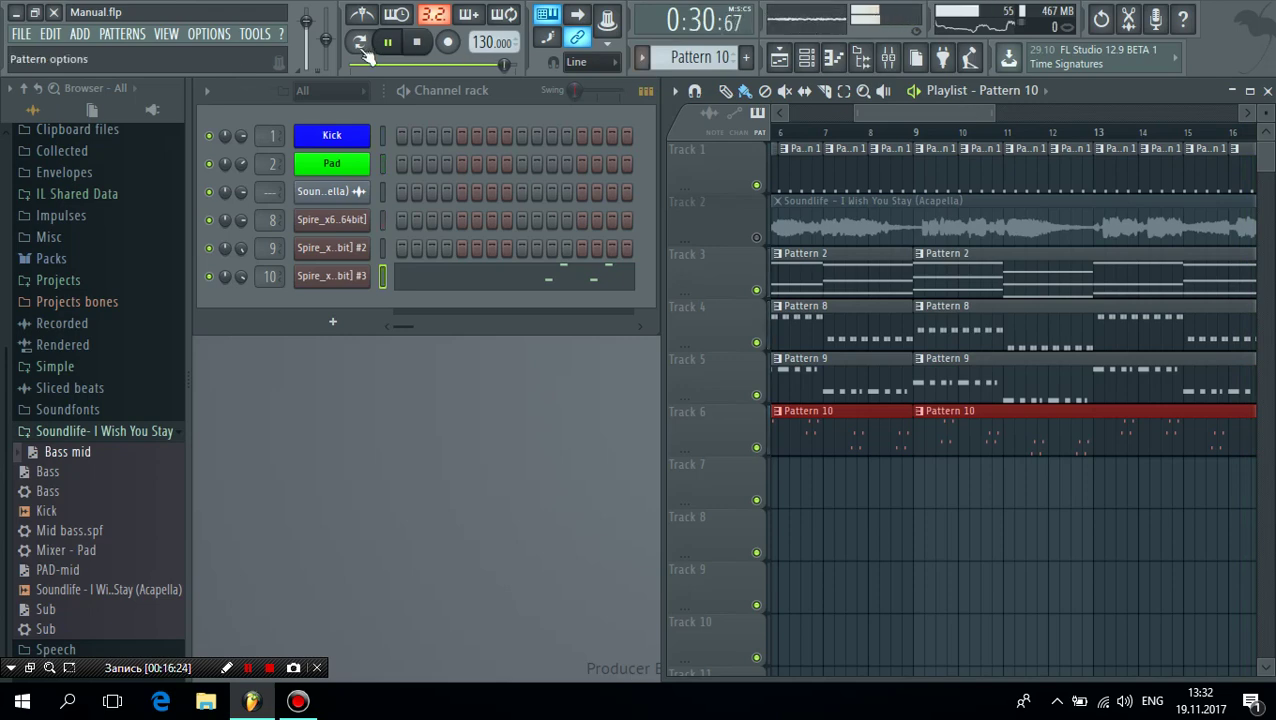
left_click(420, 43)
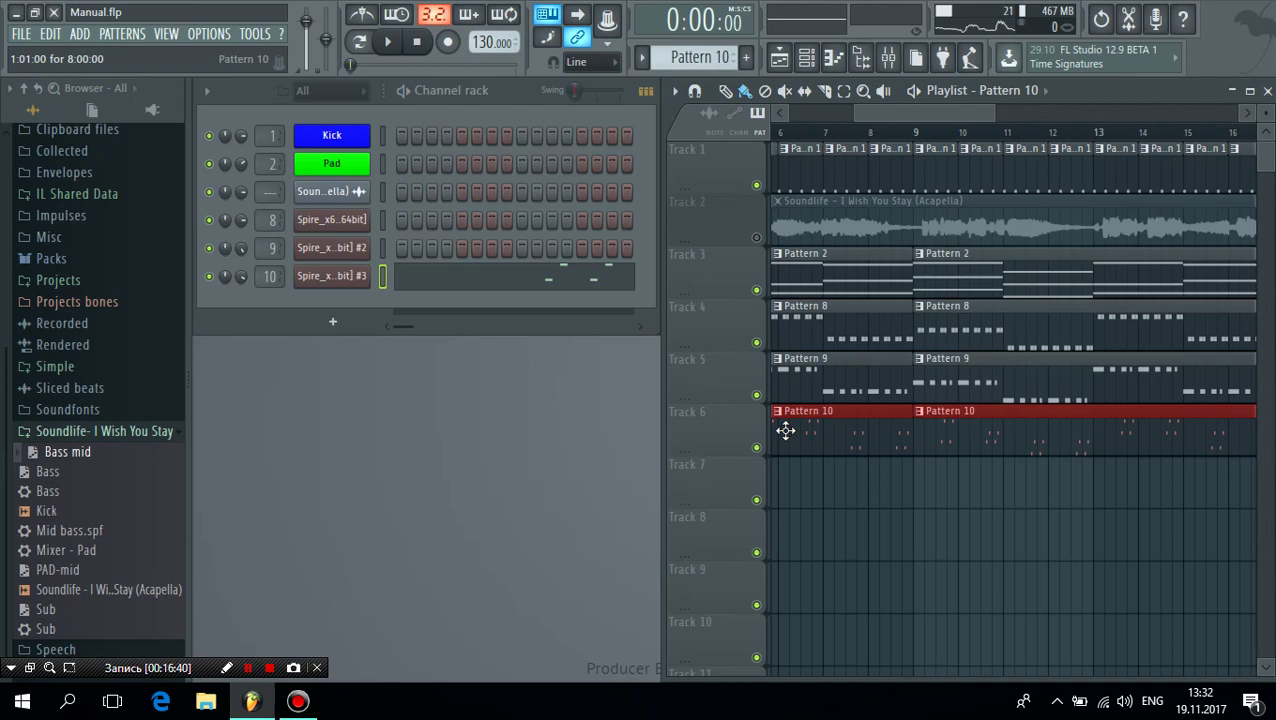
left_click(757, 238)
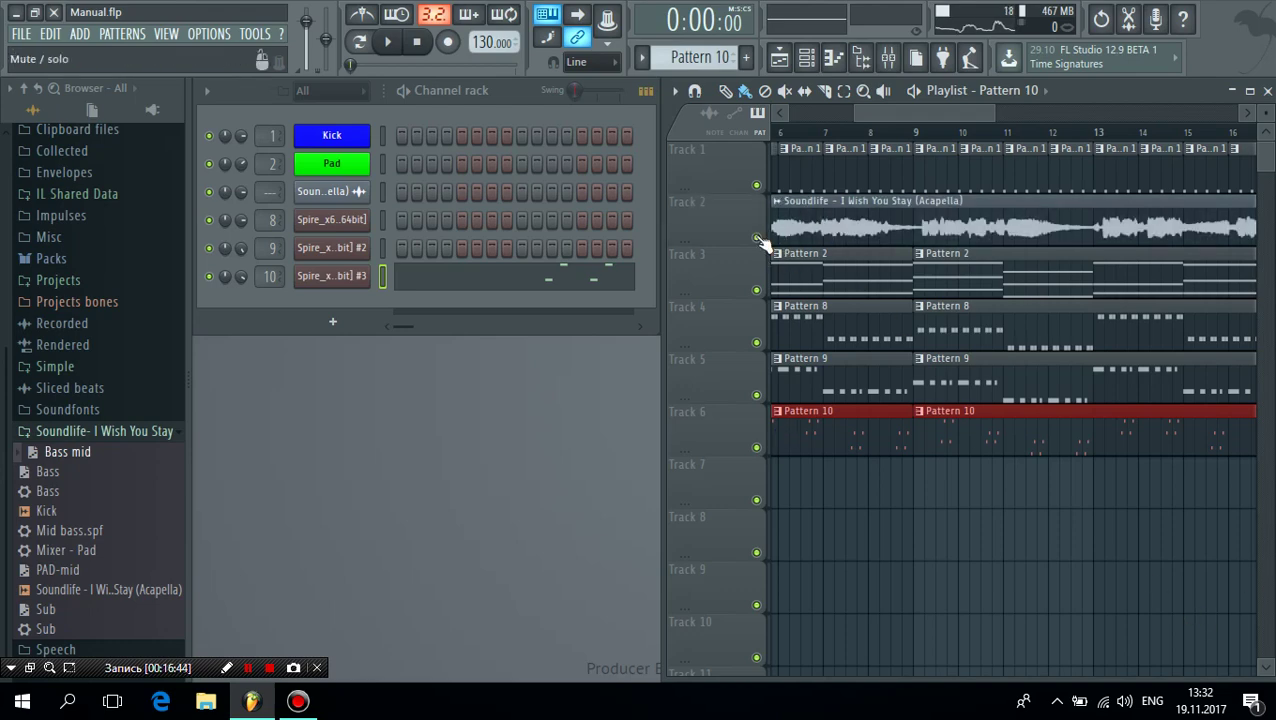